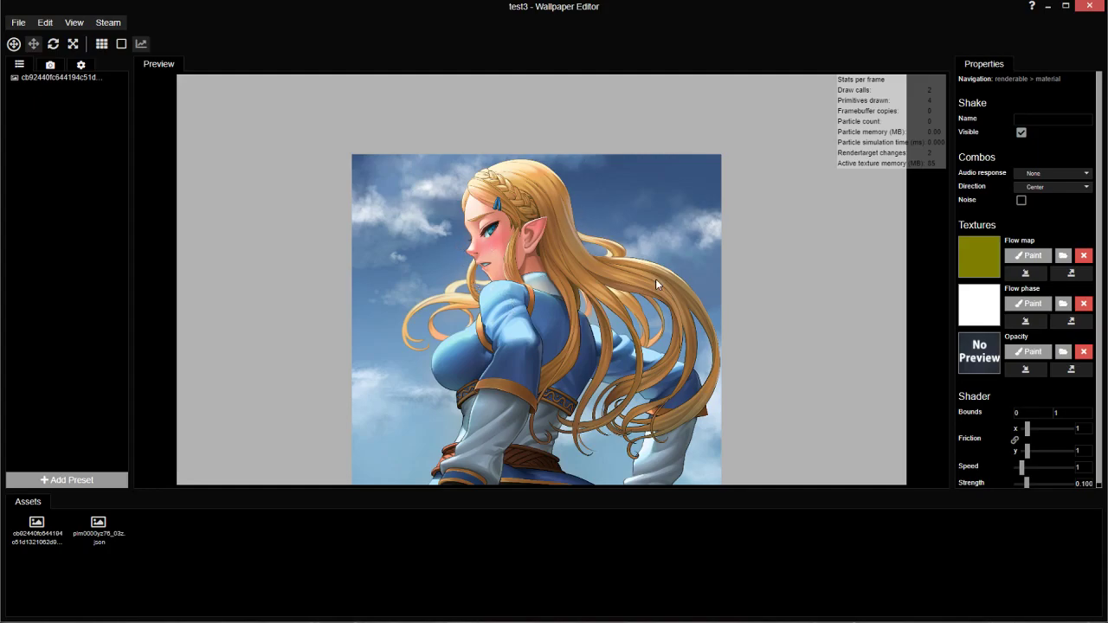
Open the Shake effect's flow map for painting and save the project.
click(1025, 255)
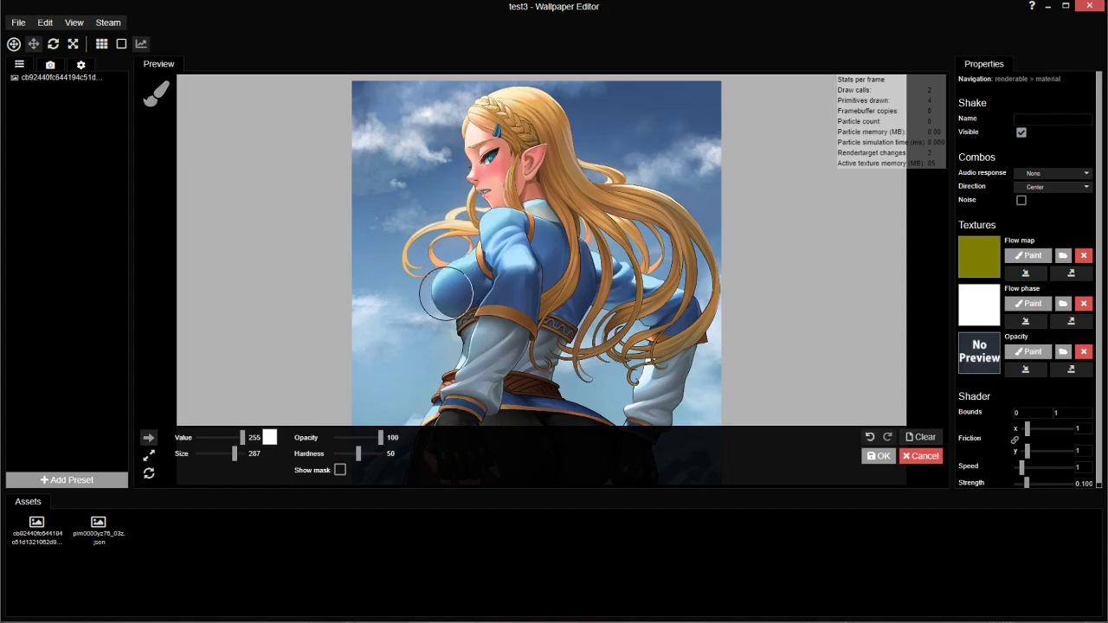
scroll(517, 335, up, 1)
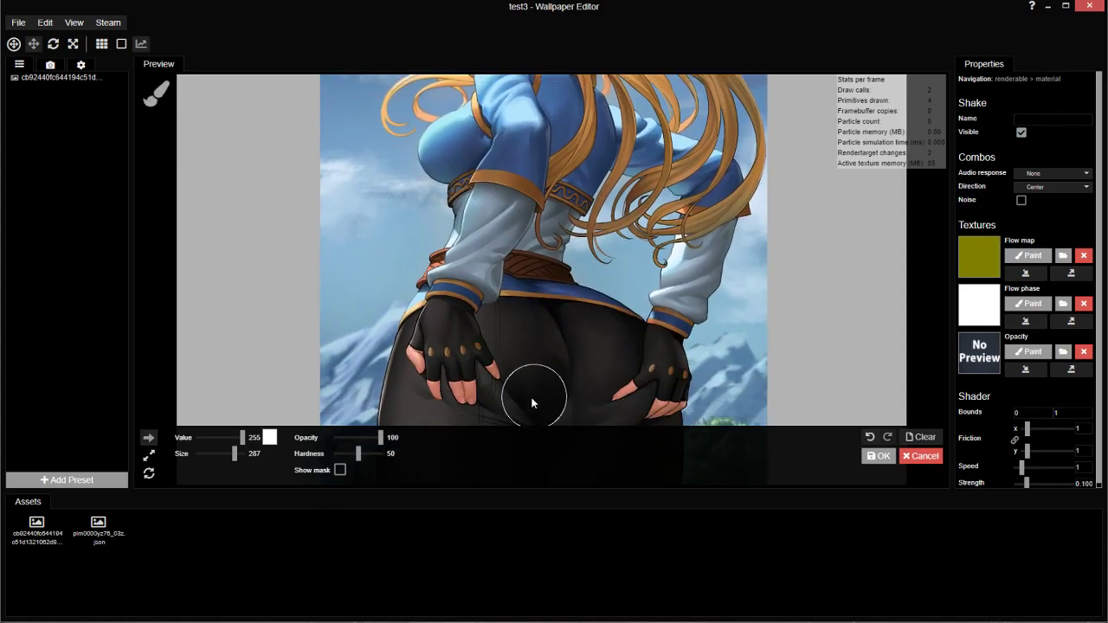
key(ctrl+s)
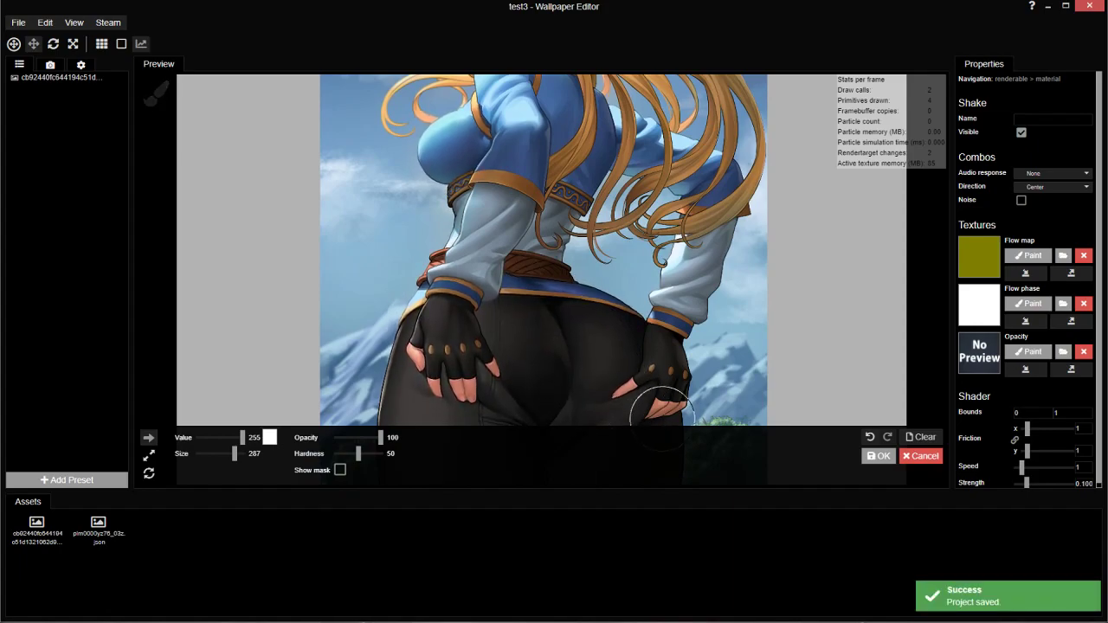
scroll(662, 407, down, 2)
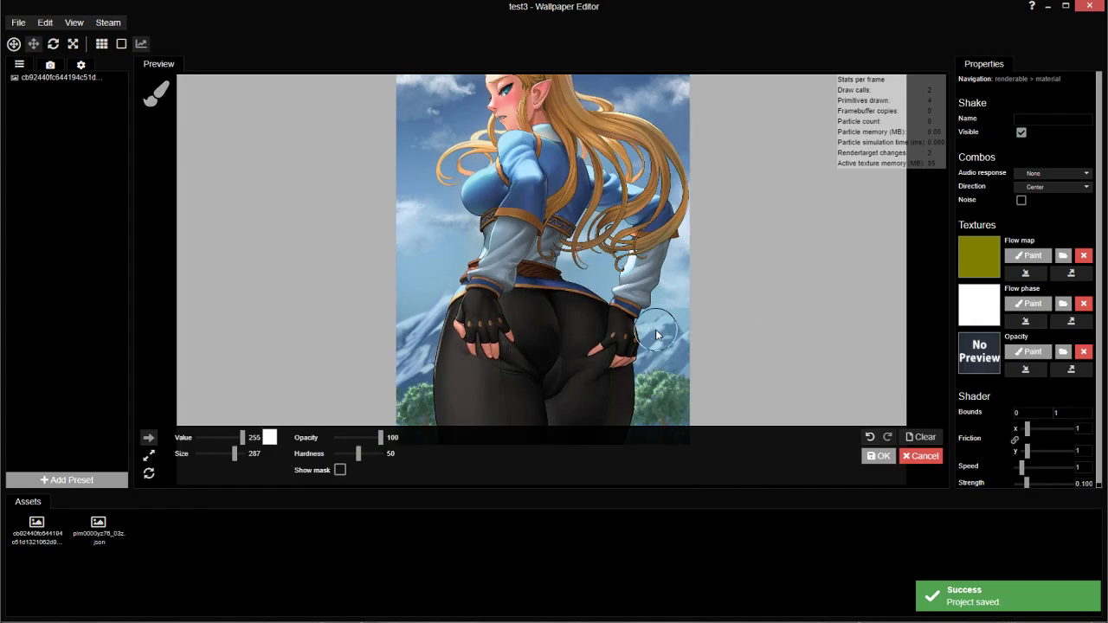
scroll(542, 275, up, 1)
scroll(543, 275, up, 1)
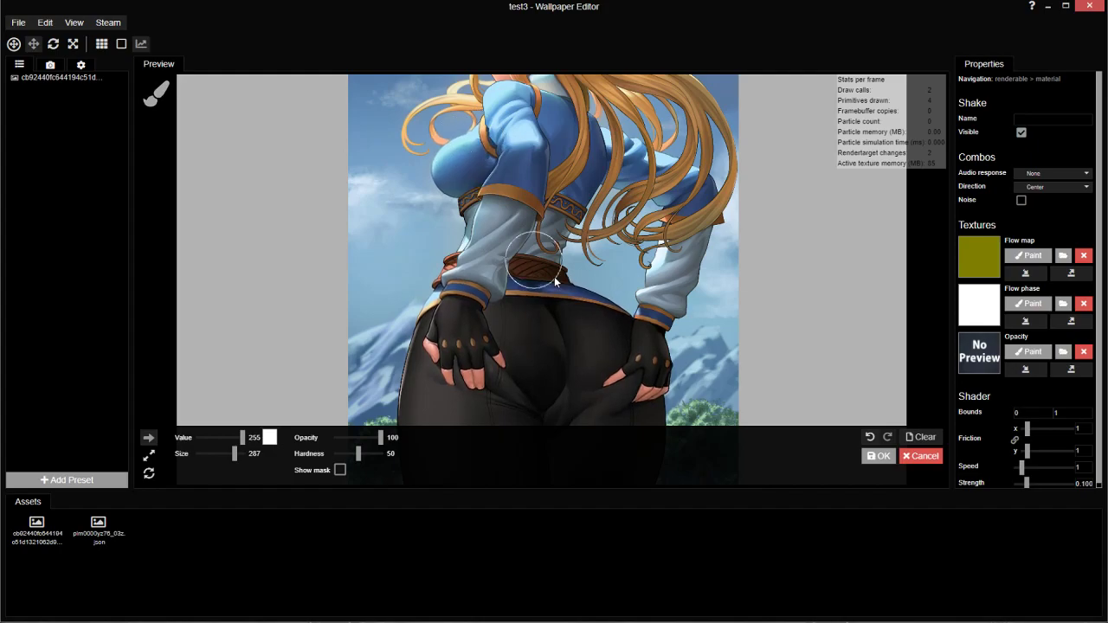
Clear the painted mask and set the brush value to 255 and its size to 422.
click(925, 437)
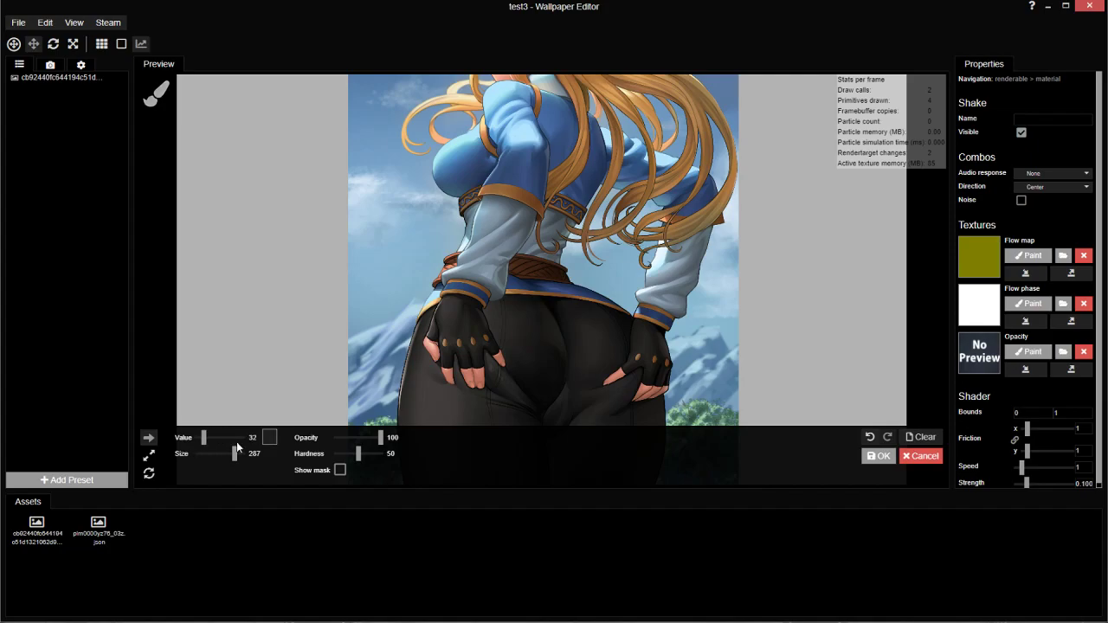
drag(221, 437, 273, 441)
Switch to Photoshop and move its window aside so the editor's brush settings stay in view.
mouse_move(98, 621)
click(98, 584)
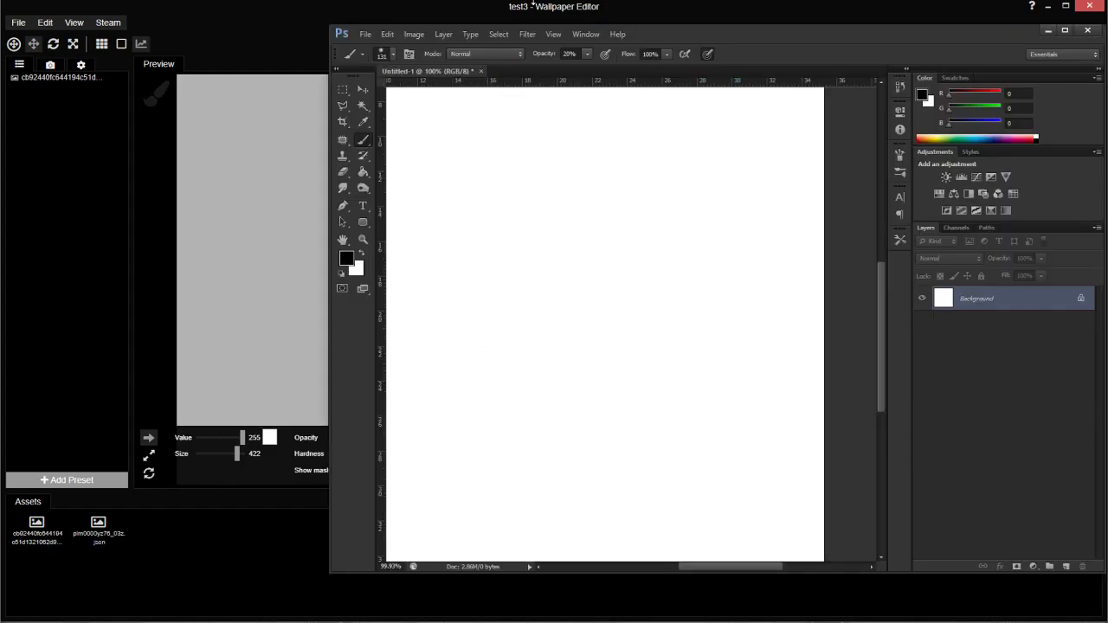
mouse_move(674, 34)
mouse_down()
mouse_move(765, 35)
mouse_move(754, 34)
mouse_up()
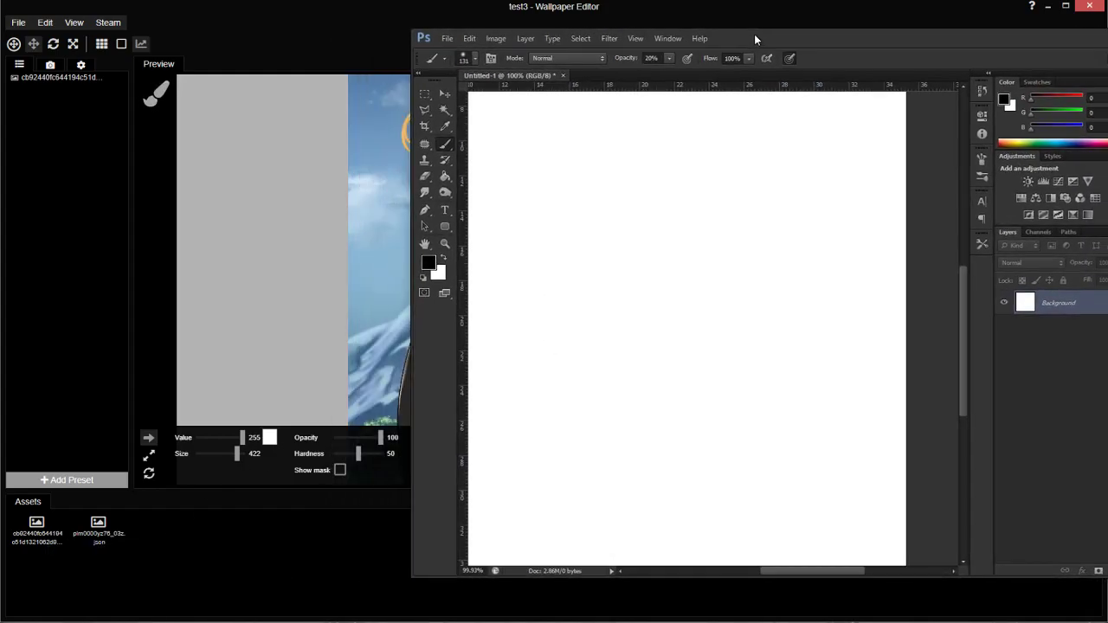
Paint overlapping soft black strokes starting at 20% opacity on the blank canvas, and one beside them at 100% opacity.
right_click(529, 187)
drag(504, 158, 498, 317)
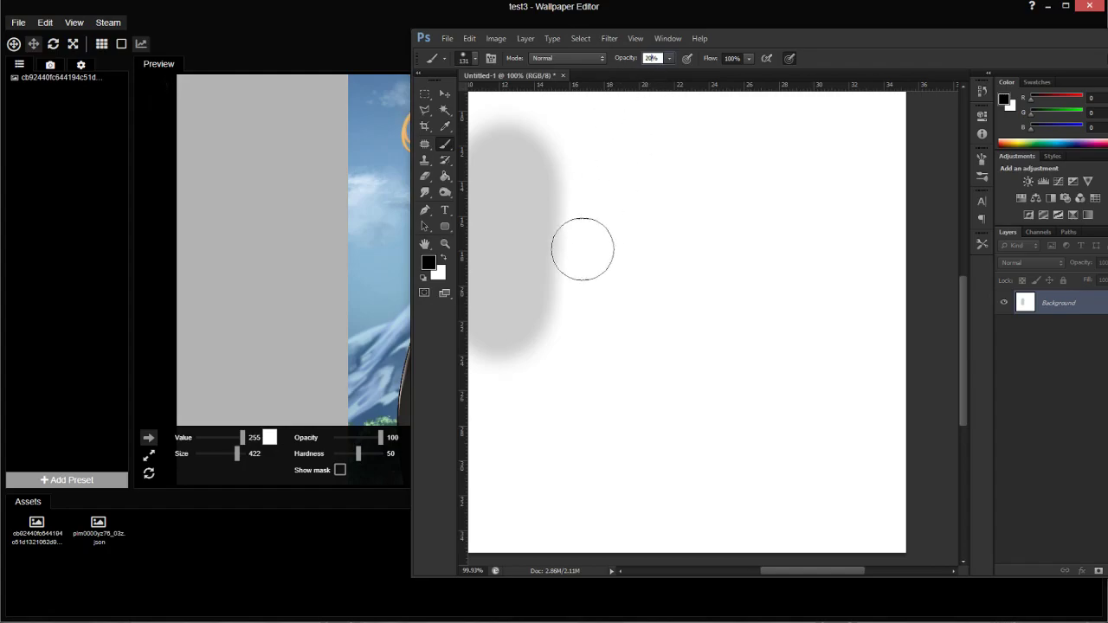
mouse_move(504, 191)
mouse_down()
mouse_move(501, 173)
mouse_move(500, 285)
mouse_move(507, 248)
mouse_move(488, 317)
mouse_move(514, 146)
mouse_move(566, 195)
mouse_move(567, 157)
mouse_move(525, 286)
mouse_move(564, 168)
mouse_move(565, 252)
mouse_move(611, 116)
mouse_up()
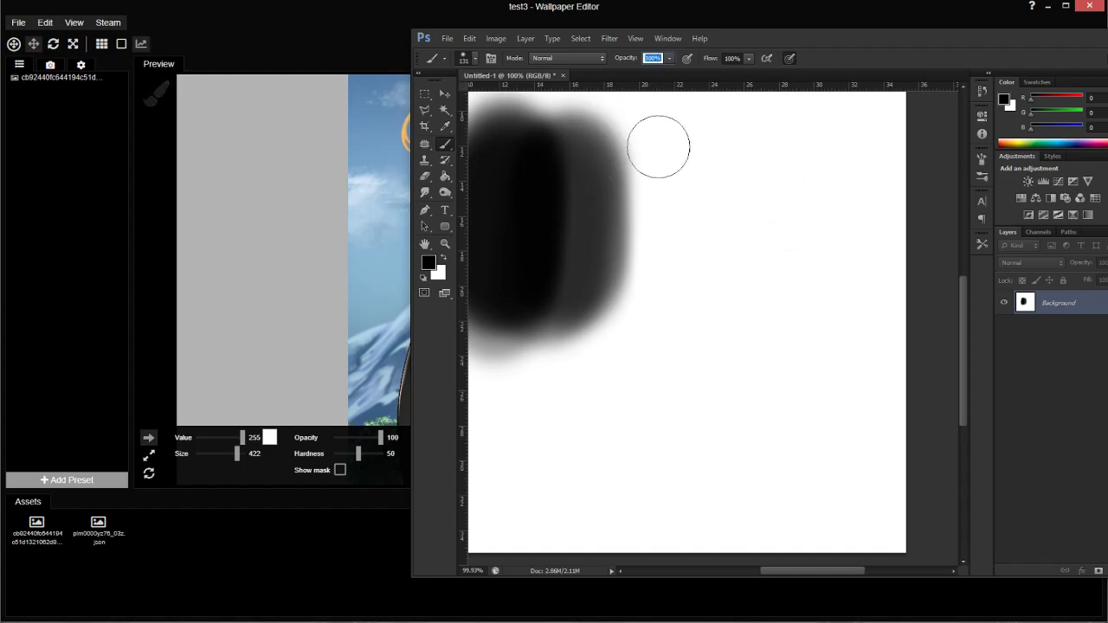
mouse_move(655, 131)
mouse_down()
mouse_move(635, 306)
mouse_move(626, 194)
mouse_up()
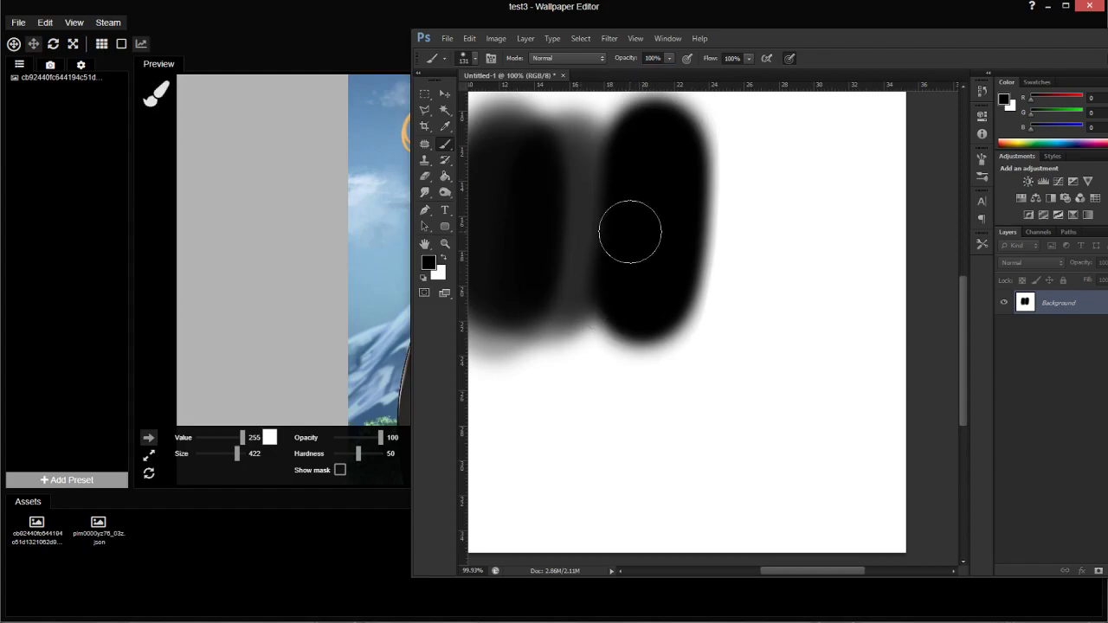
Compare brush hardness below the first strokes by painting one black stroke at 0% hardness and a hard-edged one beside it.
right_click(581, 406)
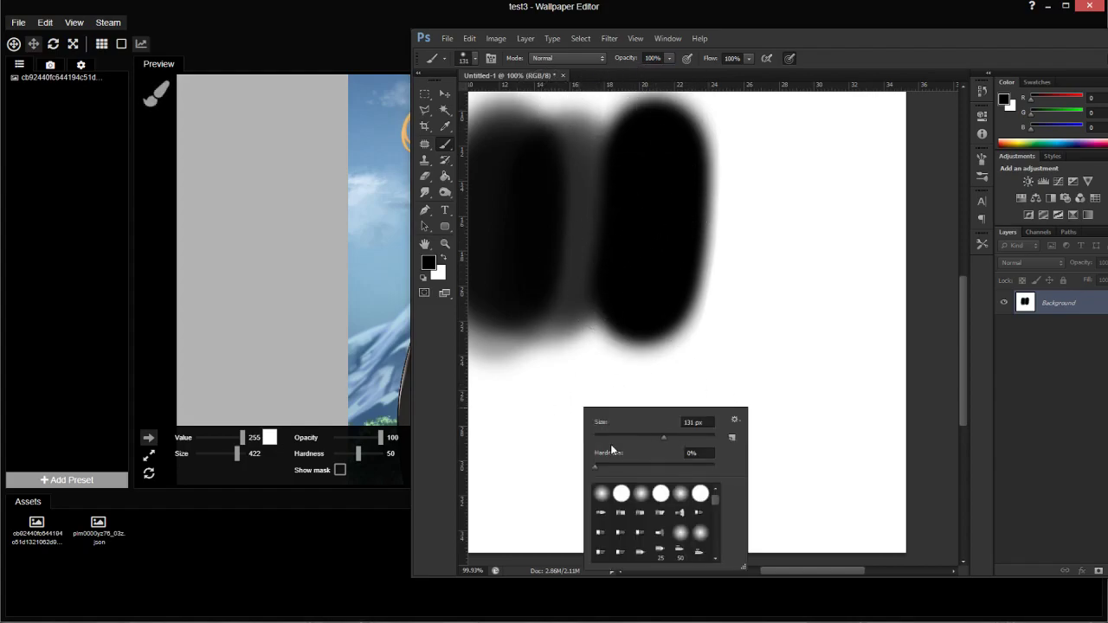
drag(502, 400, 494, 407)
scroll(569, 415, up, 4)
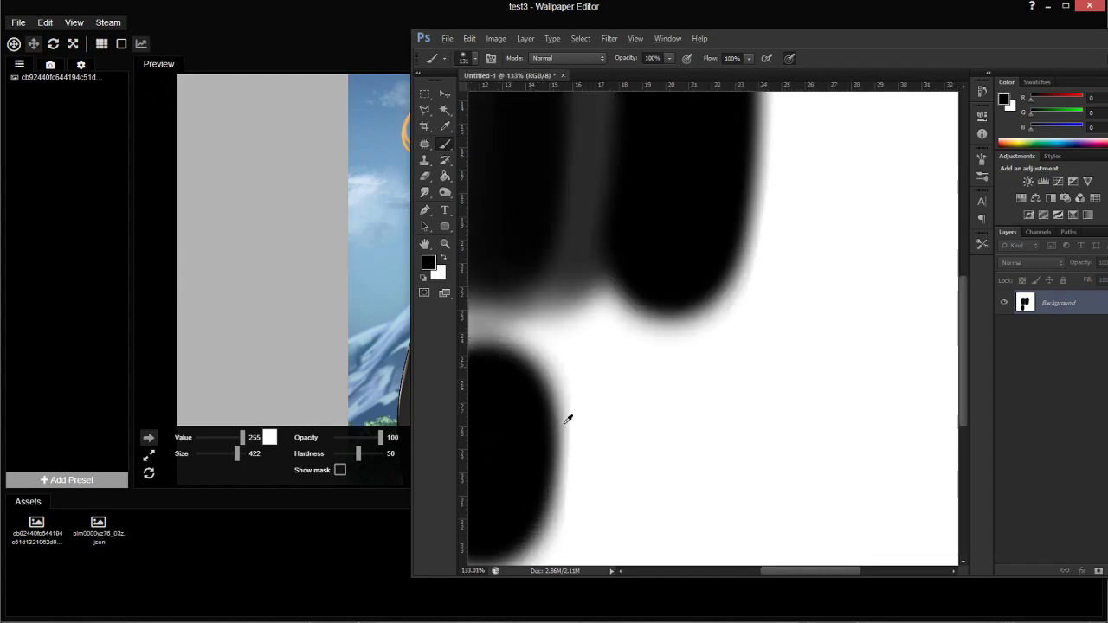
scroll(572, 389, down, 4)
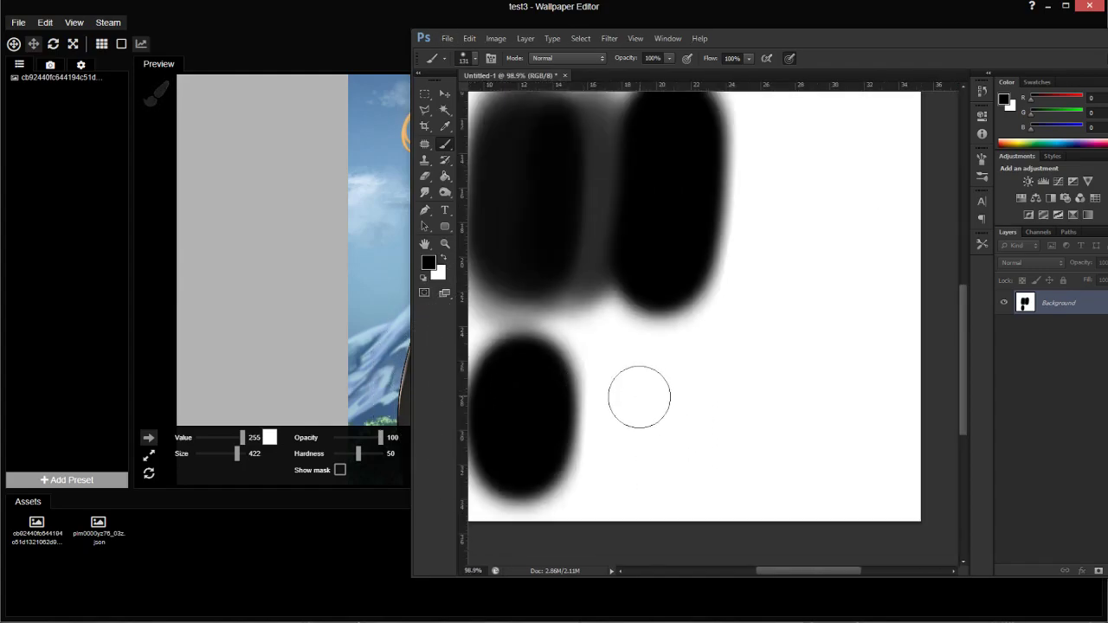
right_click(640, 397)
key(Return)
drag(608, 386, 616, 480)
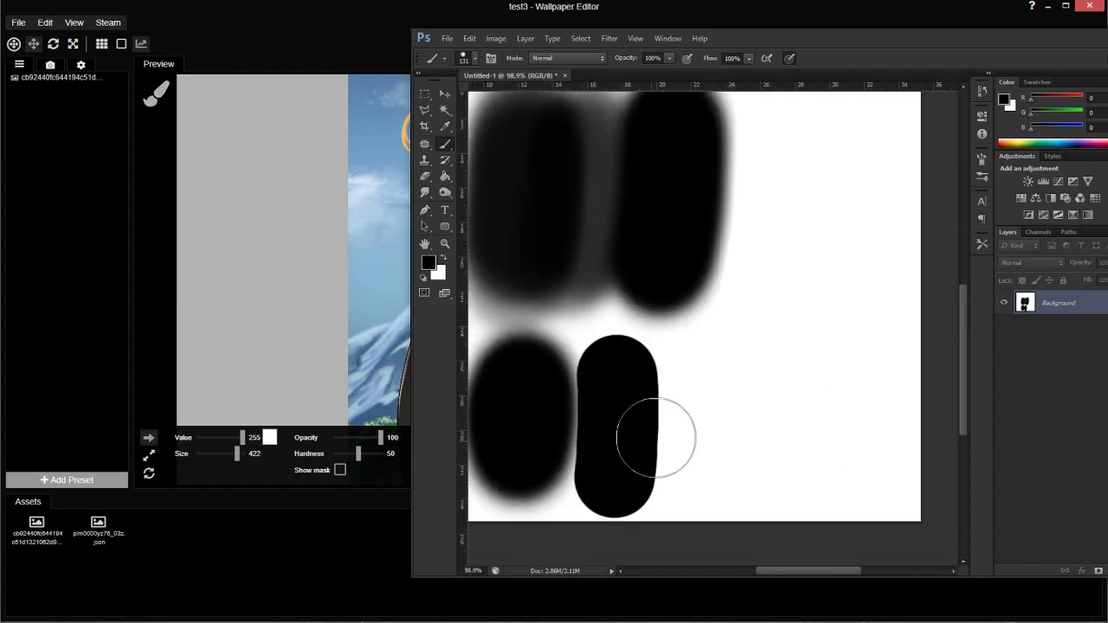
scroll(663, 351, up, 3)
scroll(675, 407, down, 2)
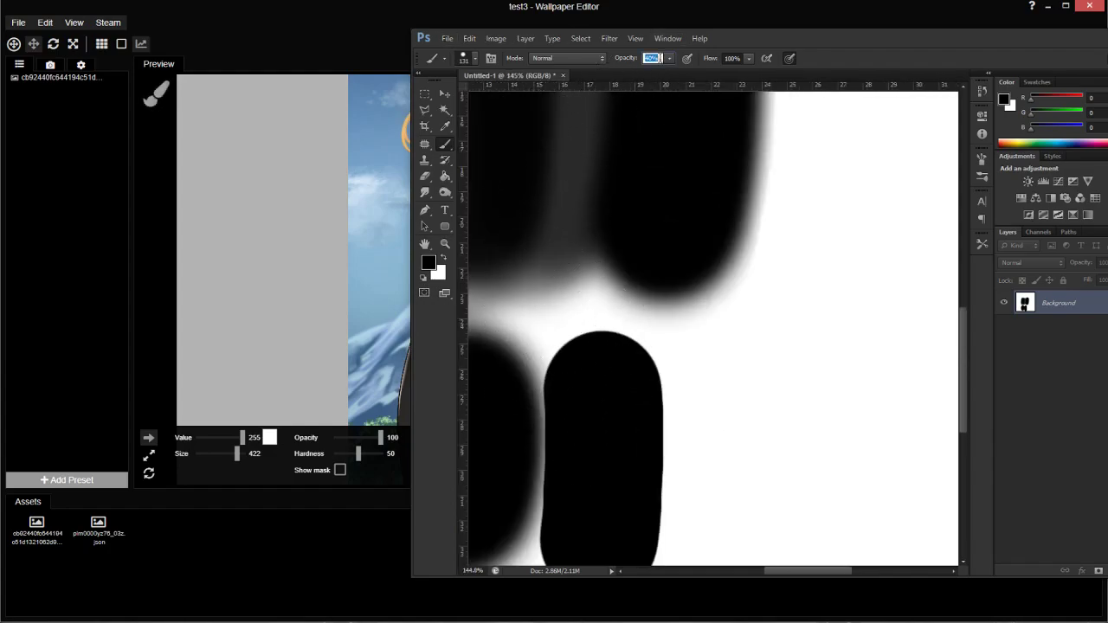
Set the brush to 30% opacity with low hardness and paint soft strokes that blend the gaps between the black shapes.
right_click(746, 412)
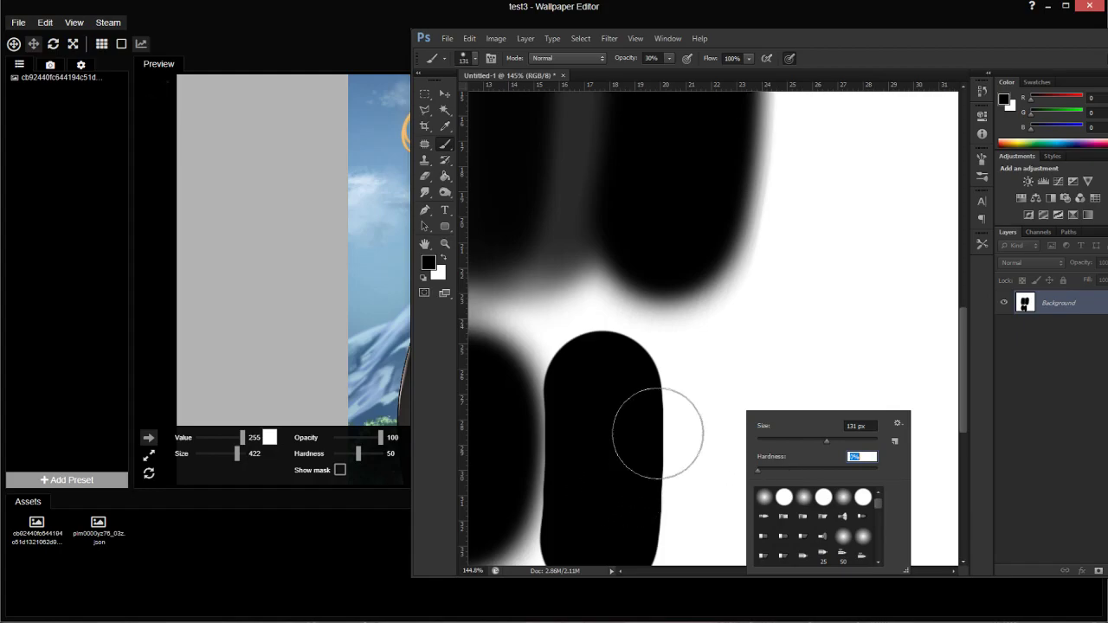
key(Return)
mouse_move(657, 432)
mouse_down()
mouse_move(584, 346)
mouse_move(520, 321)
mouse_move(632, 301)
mouse_move(554, 354)
mouse_move(632, 366)
mouse_move(718, 415)
mouse_up()
scroll(571, 381, down, 3)
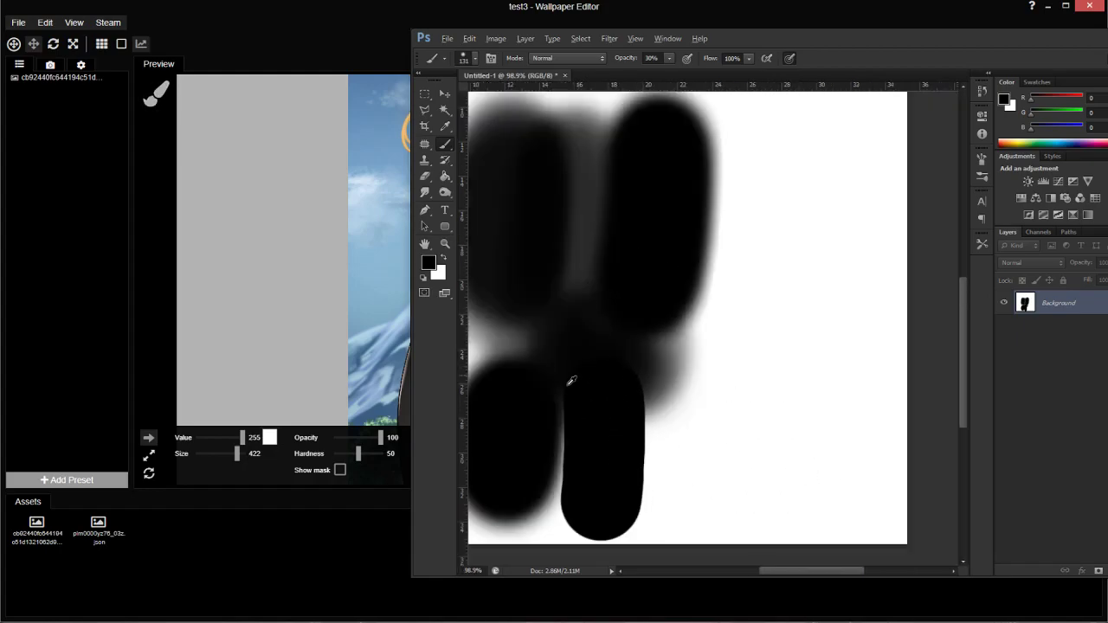
scroll(546, 374, up, 5)
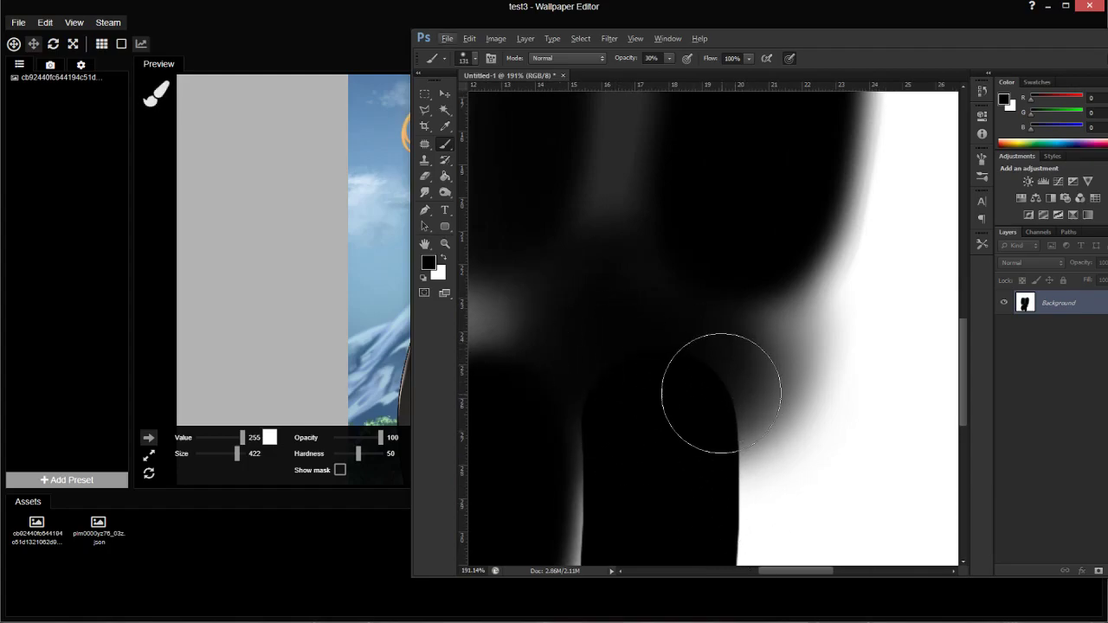
scroll(670, 360, down, 3)
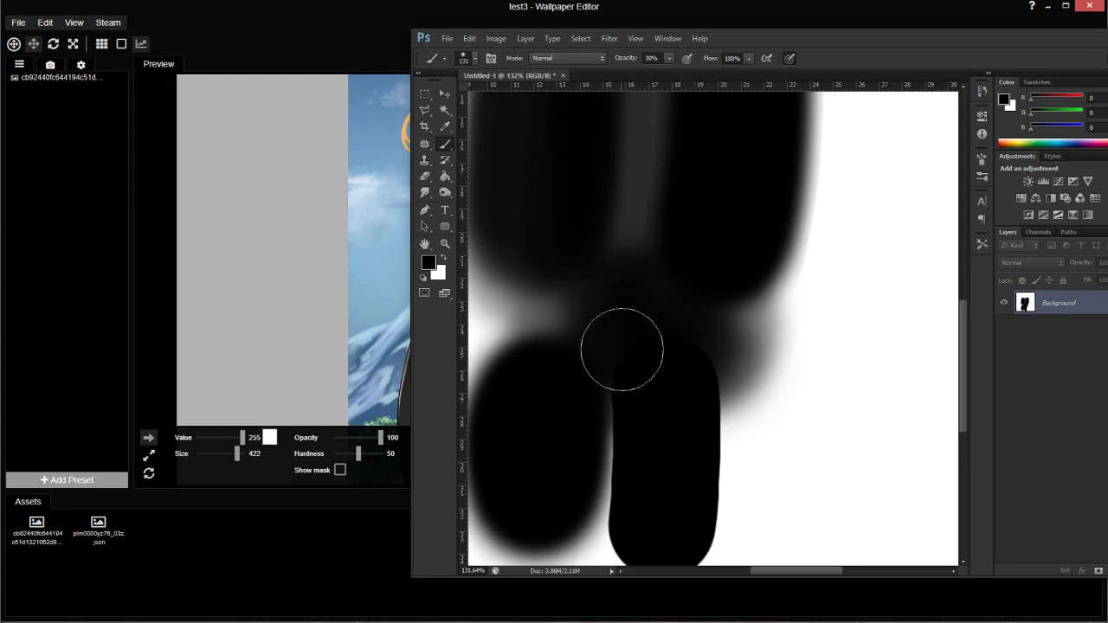
drag(581, 308, 578, 269)
drag(522, 227, 591, 286)
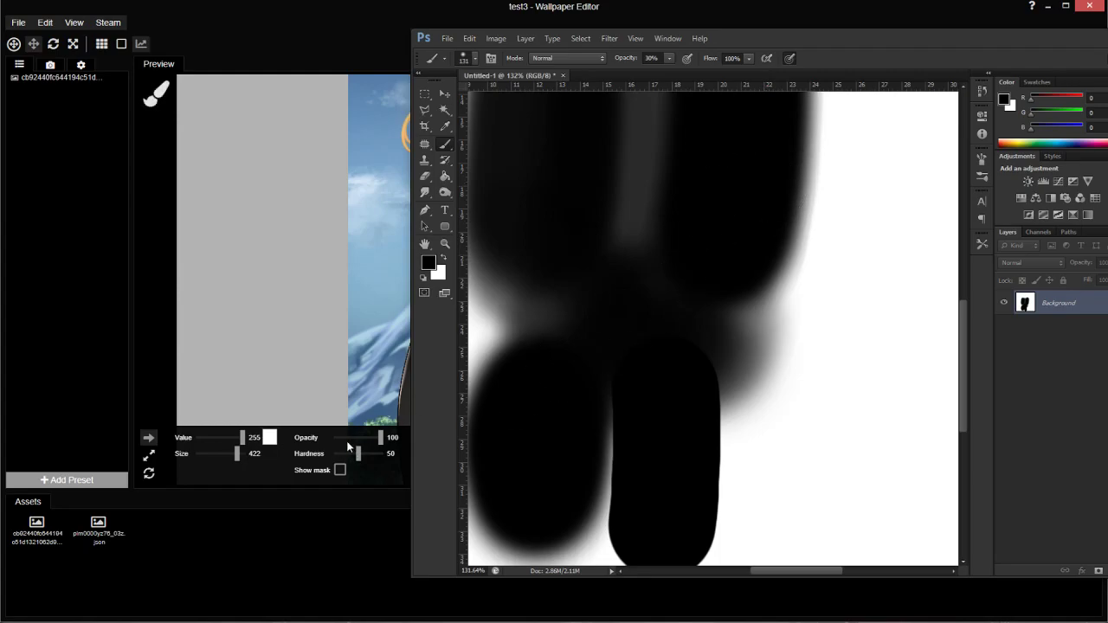
Switch back to the Wallpaper Editor, set the brush to opacity 24, hardness 0 and size 1000, and try it over the character.
drag(347, 444, 347, 444)
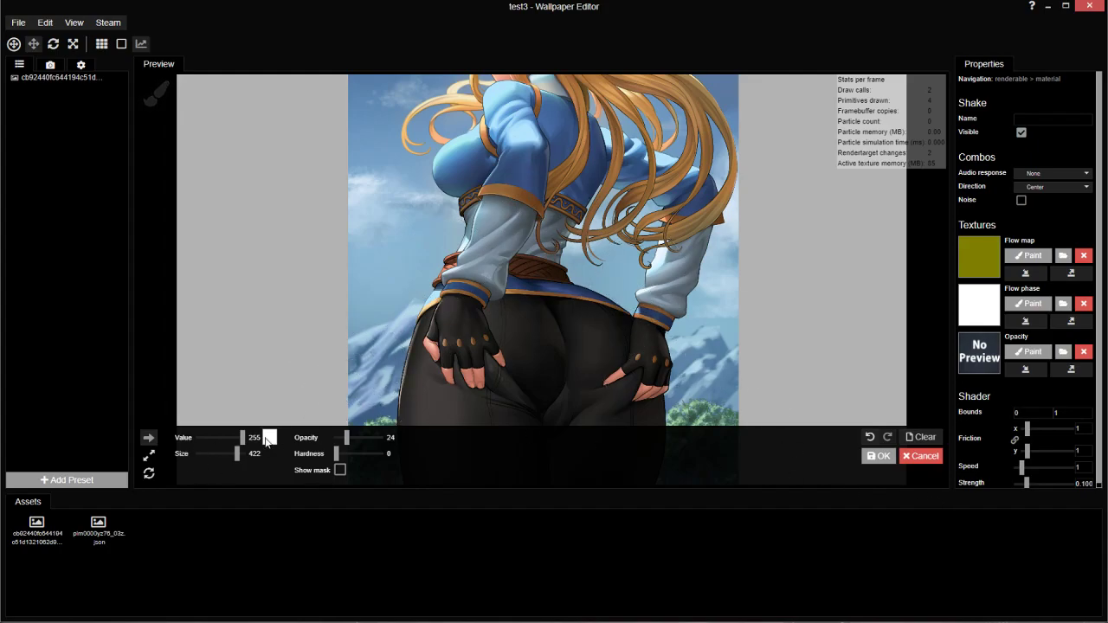
scroll(499, 284, down, 2)
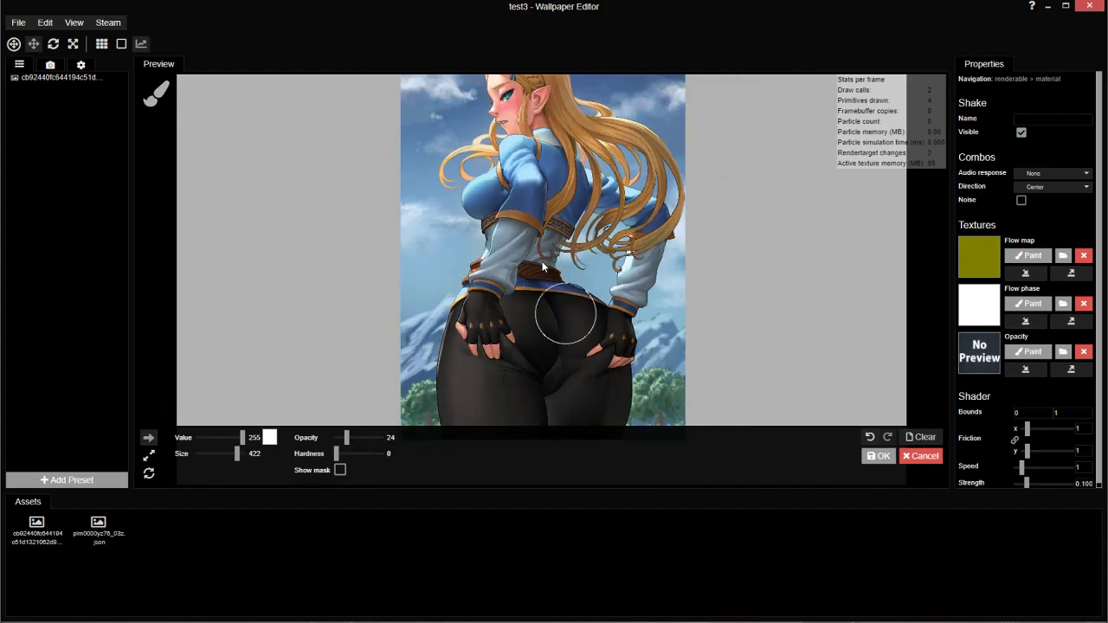
scroll(493, 311, down, 2)
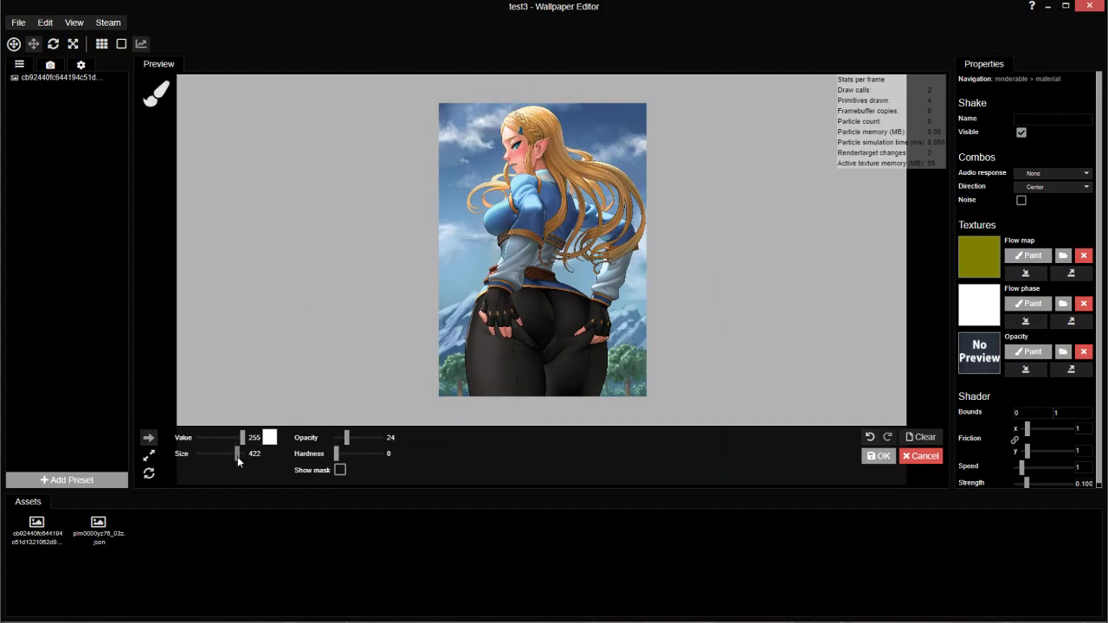
drag(237, 454, 259, 453)
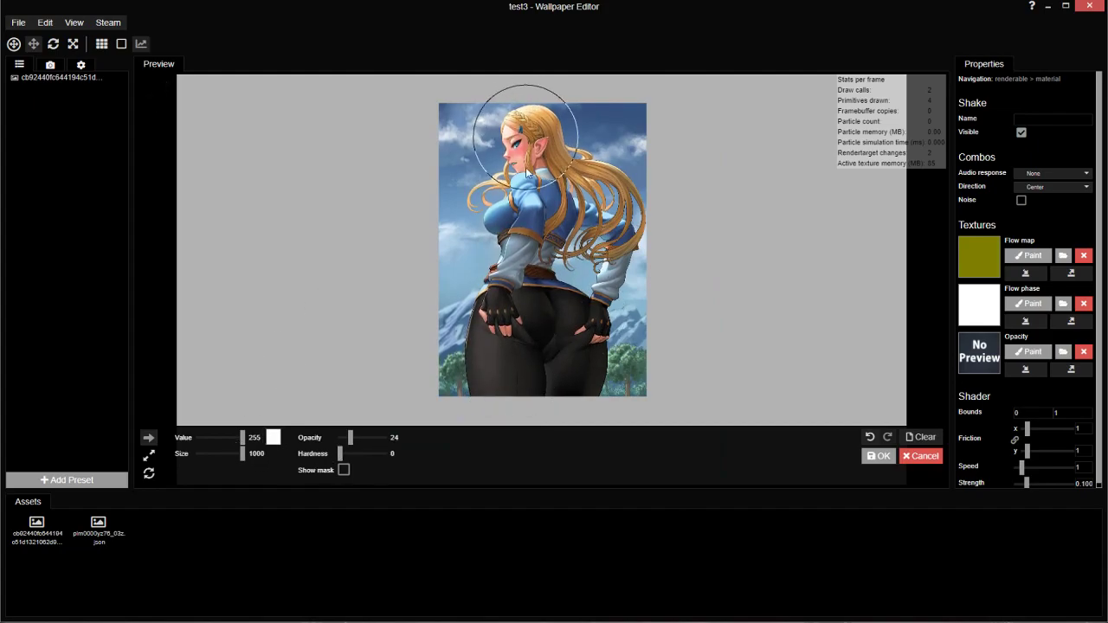
mouse_move(526, 169)
mouse_down()
mouse_move(548, 395)
mouse_move(579, 146)
mouse_move(583, 378)
mouse_move(593, 227)
mouse_move(503, 390)
mouse_move(514, 225)
mouse_move(542, 384)
mouse_move(527, 129)
mouse_move(573, 393)
mouse_move(554, 207)
mouse_move(548, 245)
mouse_up()
scroll(548, 244, up, 2)
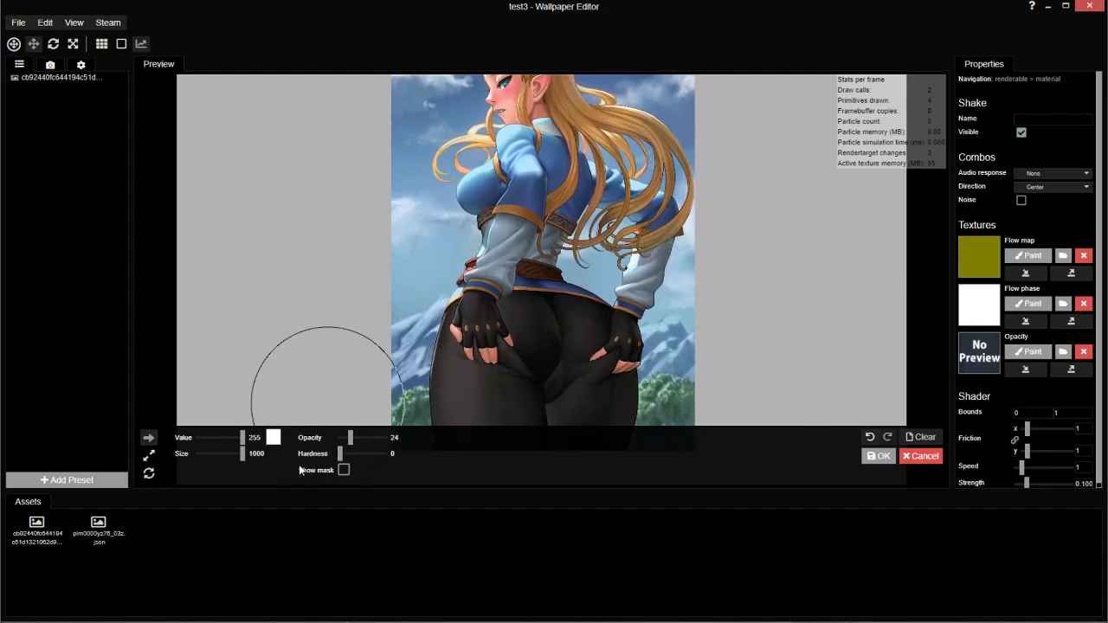
Set the mask brush's value to 0 and its size to 196.
drag(217, 438, 196, 438)
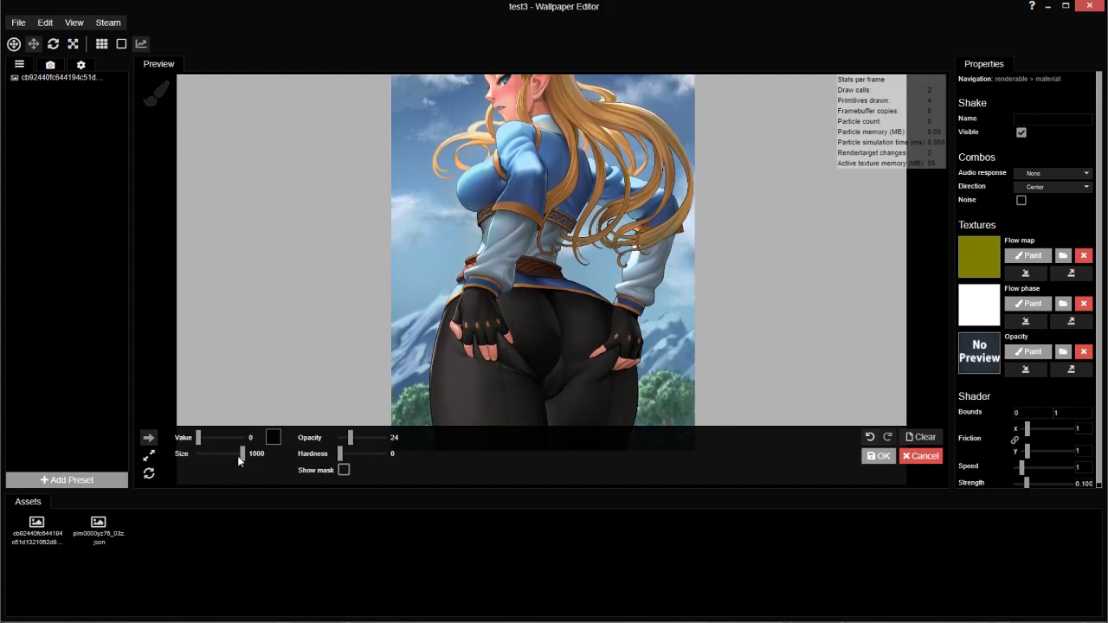
click(238, 454)
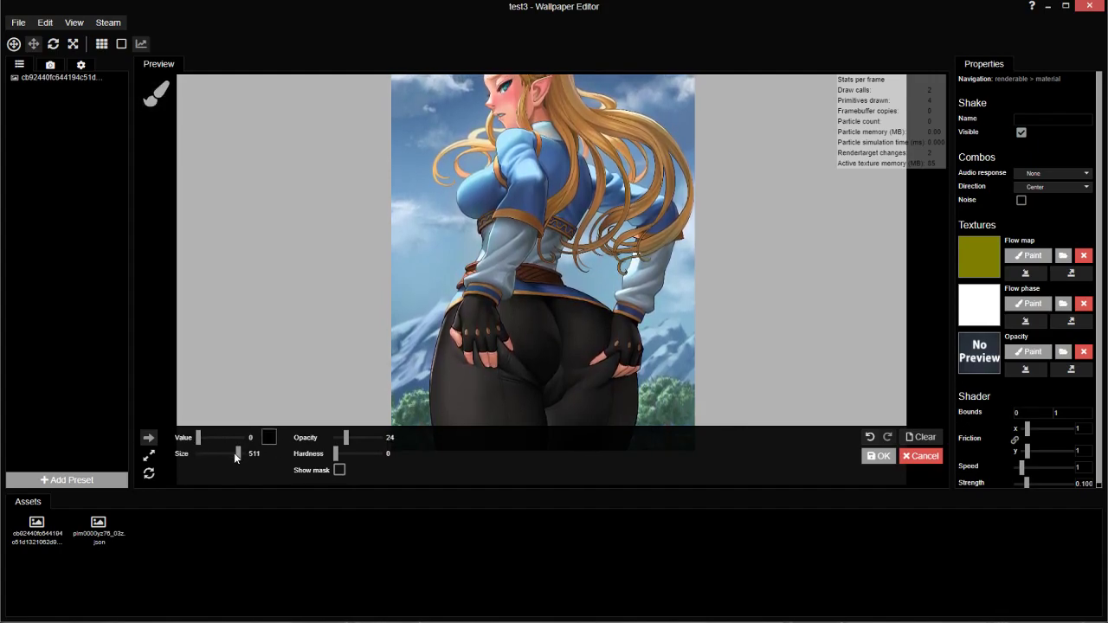
click(232, 454)
Examine the outline of the character's thigh and the mountain and tree background beside it up close.
scroll(337, 302, up, 4)
drag(336, 302, 390, 183)
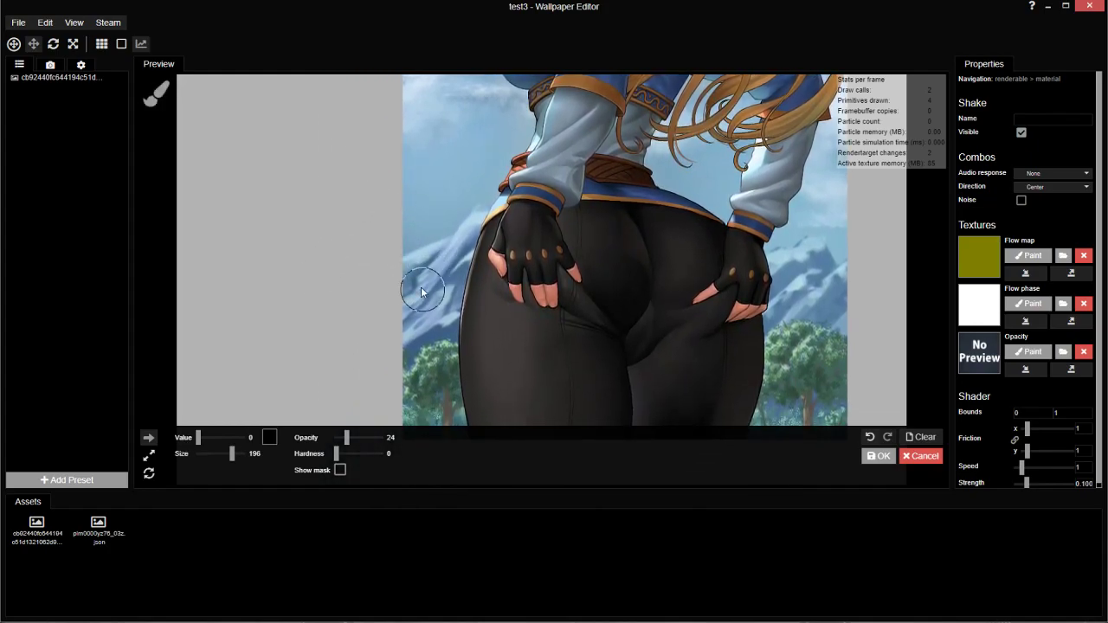
drag(413, 337, 404, 268)
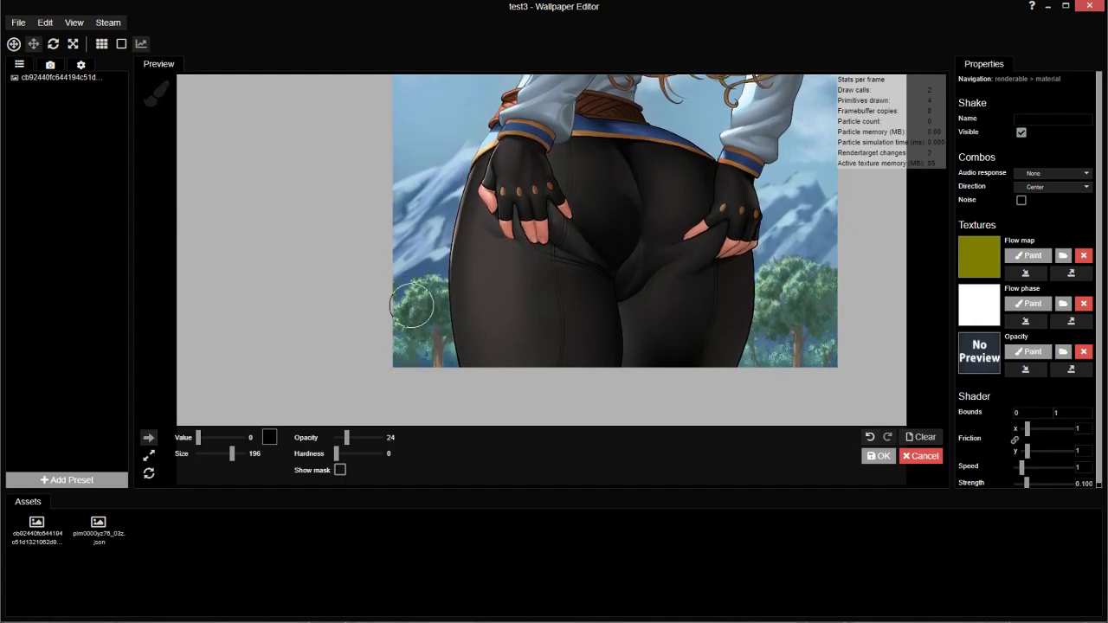
scroll(405, 221, up, 3)
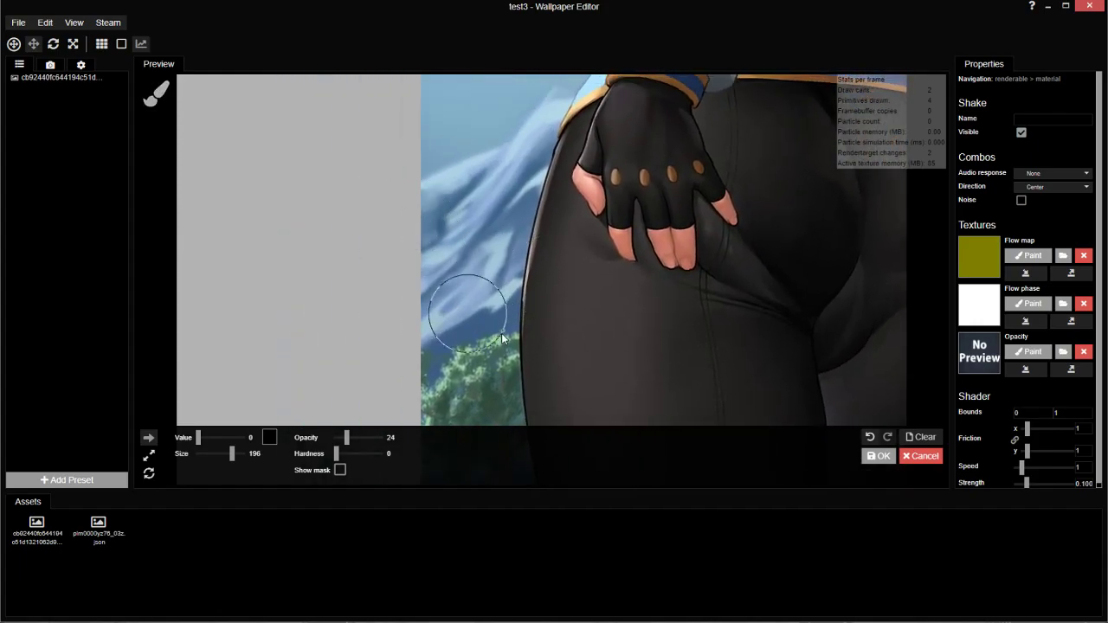
scroll(501, 333, up, 2)
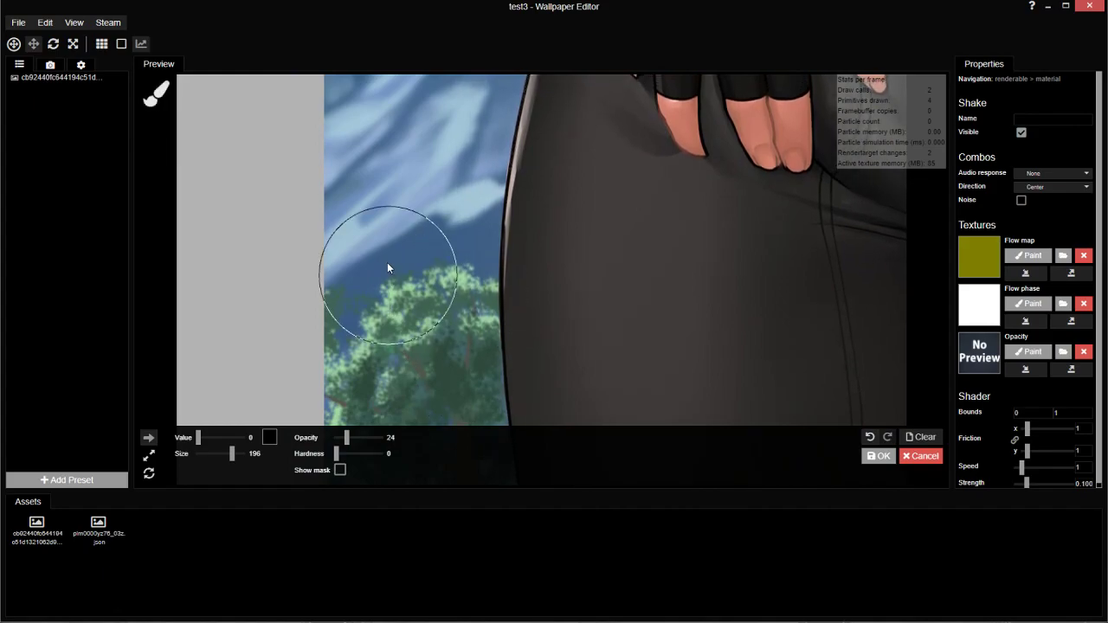
scroll(465, 363, down, 2)
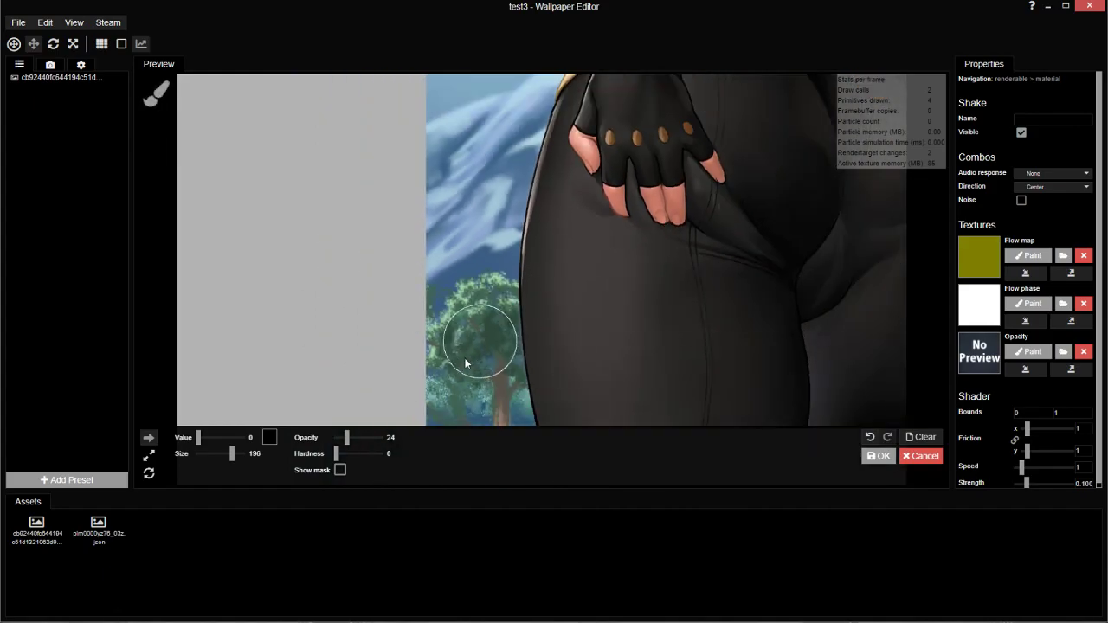
drag(461, 361, 444, 284)
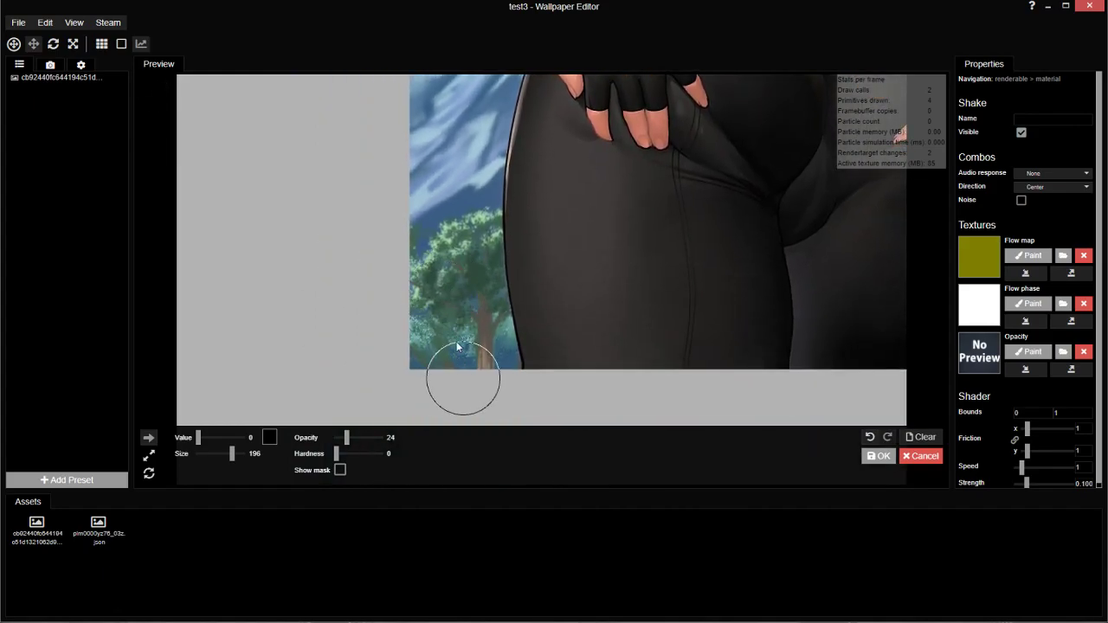
drag(431, 228, 438, 381)
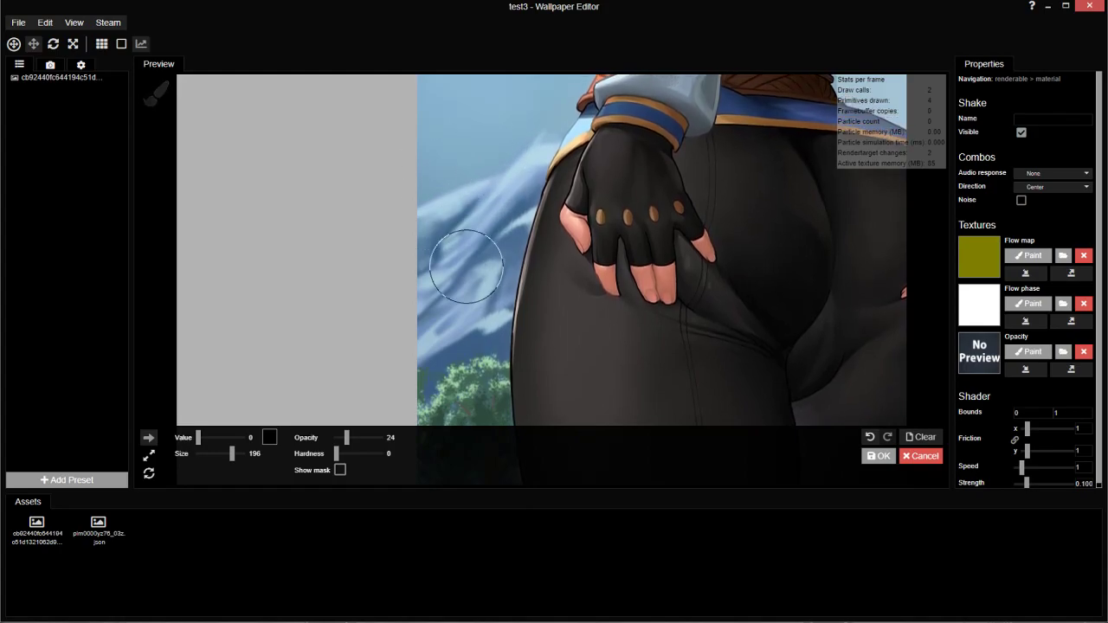
Clear the flow map from the background along the character's front, from the hip up around the head, with the value 0 brush.
drag(499, 138, 468, 260)
drag(501, 155, 461, 287)
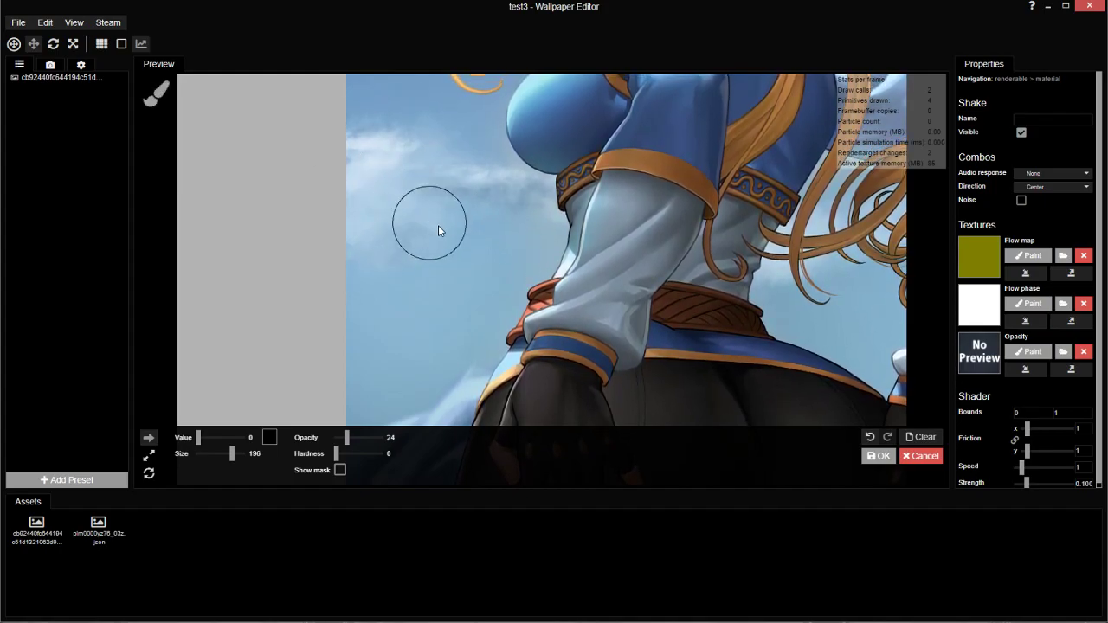
drag(393, 75, 402, 285)
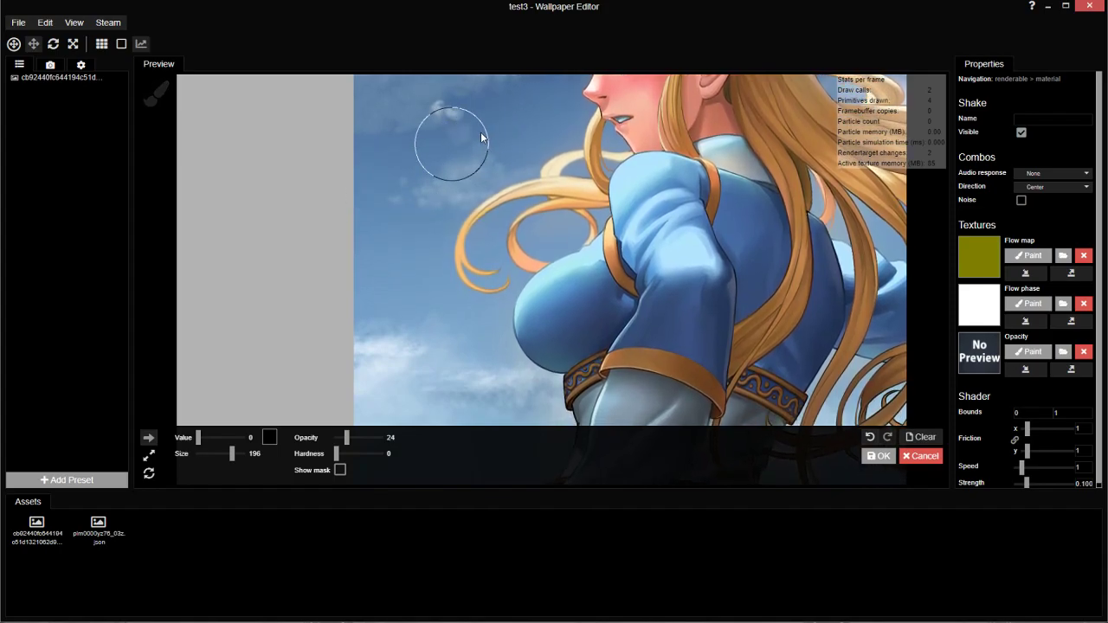
scroll(395, 137, down, 3)
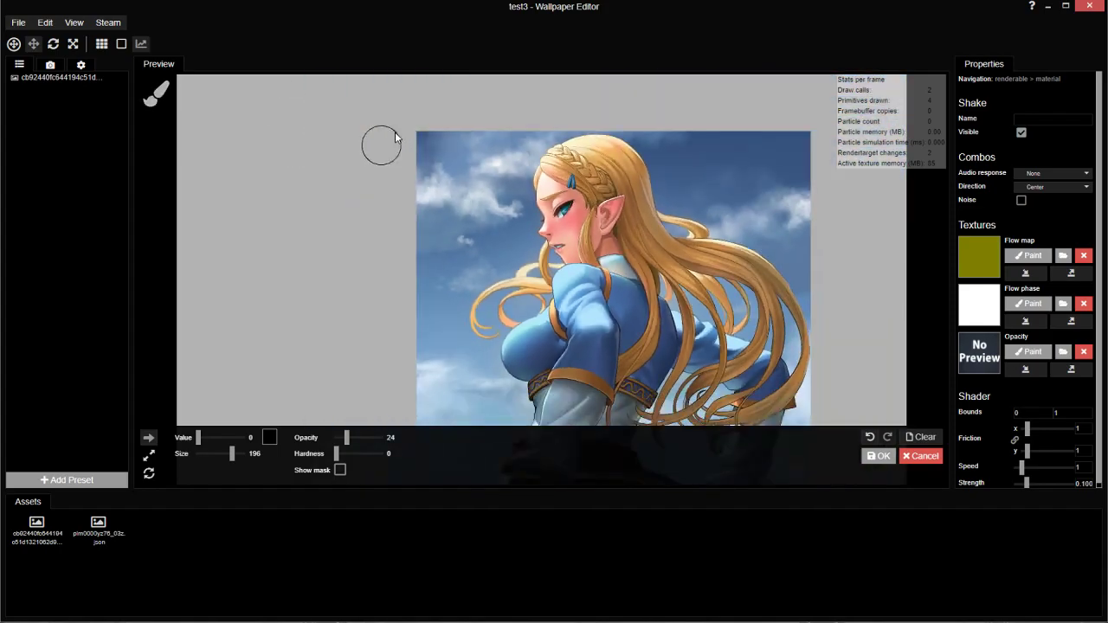
scroll(396, 133, down, 1)
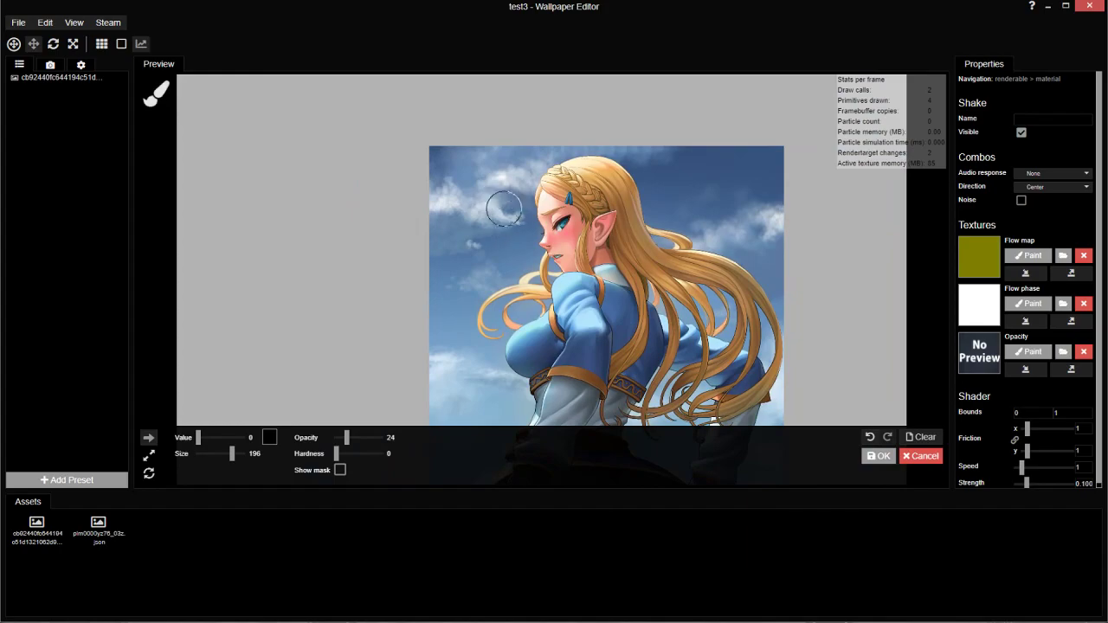
scroll(521, 127, up, 3)
scroll(598, 115, down, 1)
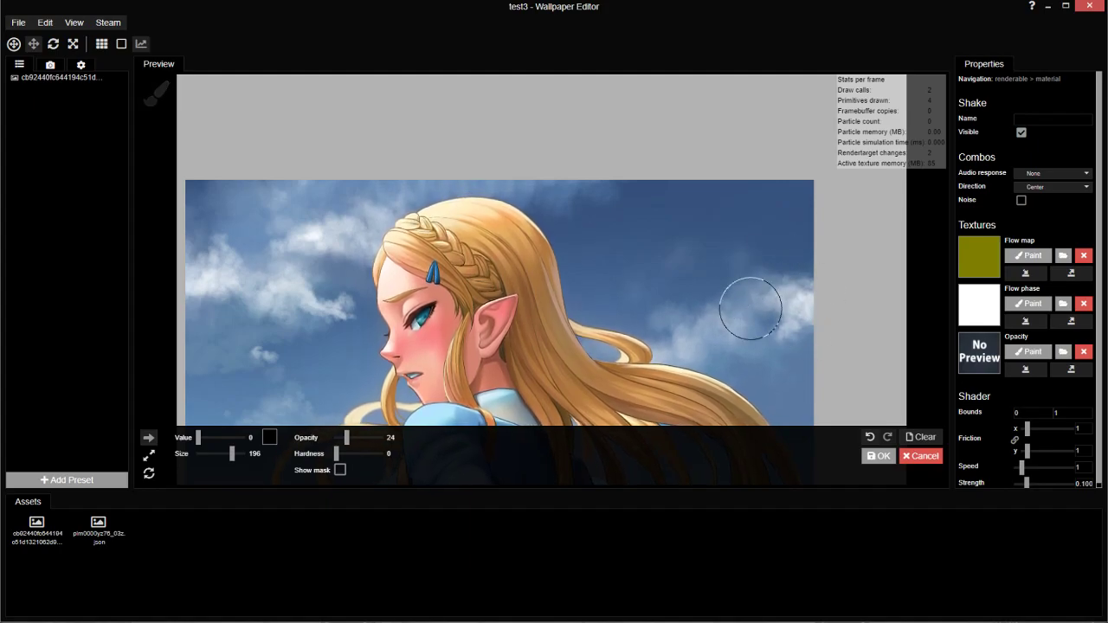
Clear the flow map from the background behind the character's back and rear hand, down to the tree, with the brush value at 0.
drag(814, 361, 773, 257)
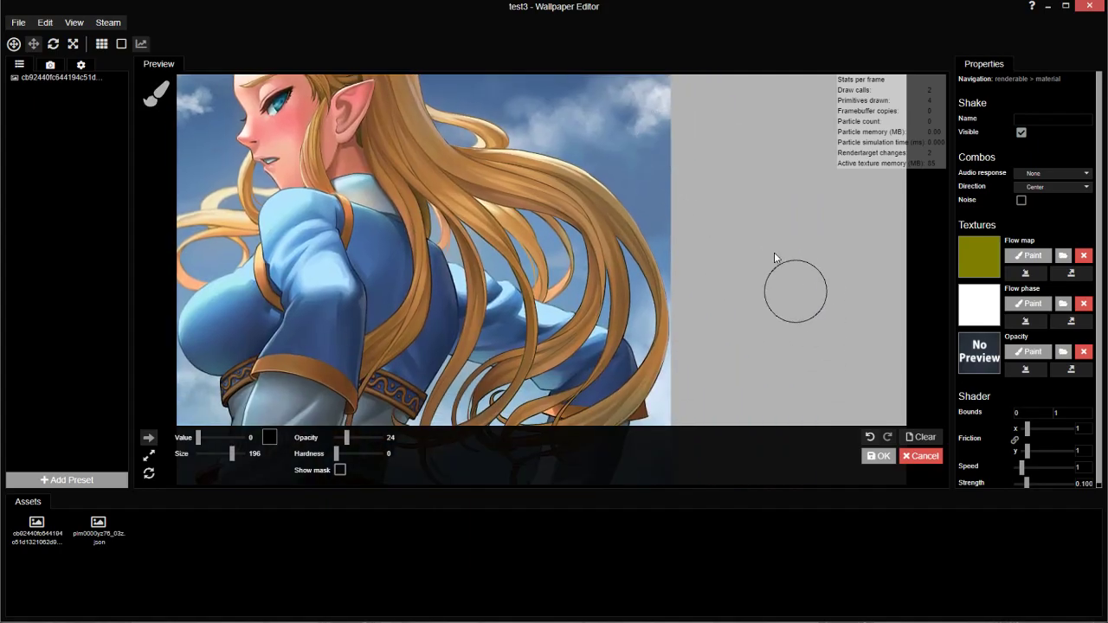
drag(743, 307, 659, 258)
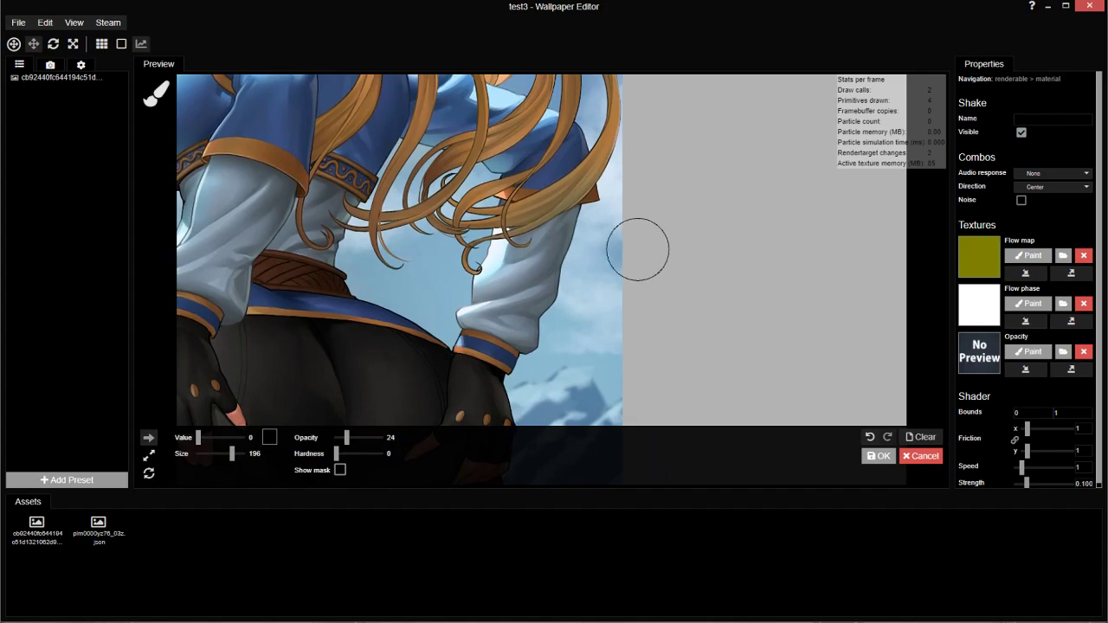
drag(612, 334, 635, 214)
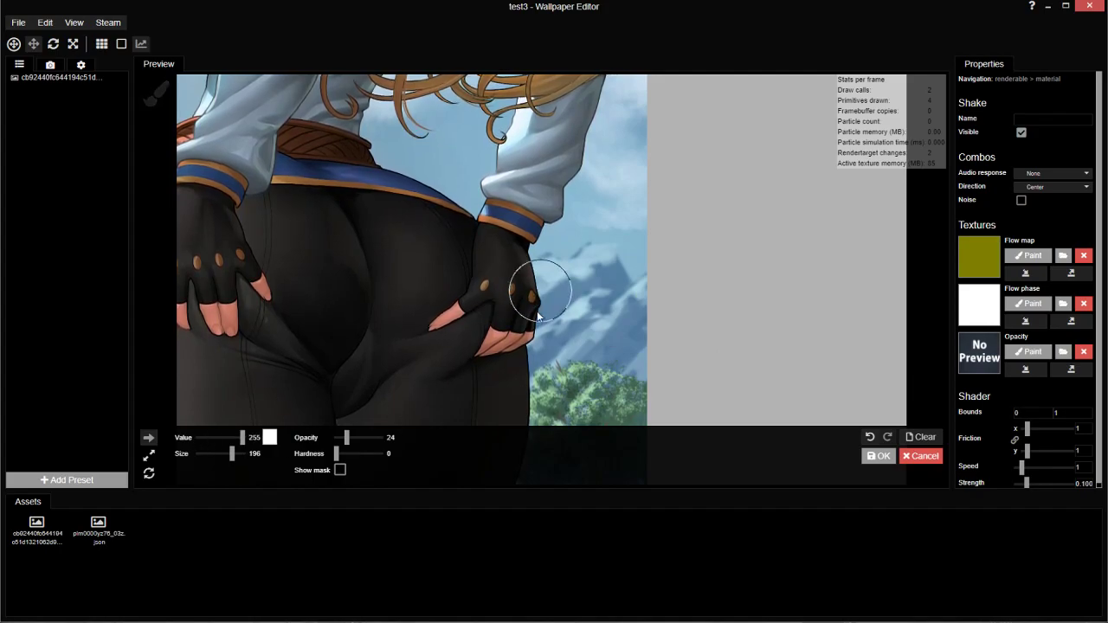
drag(242, 437, 197, 437)
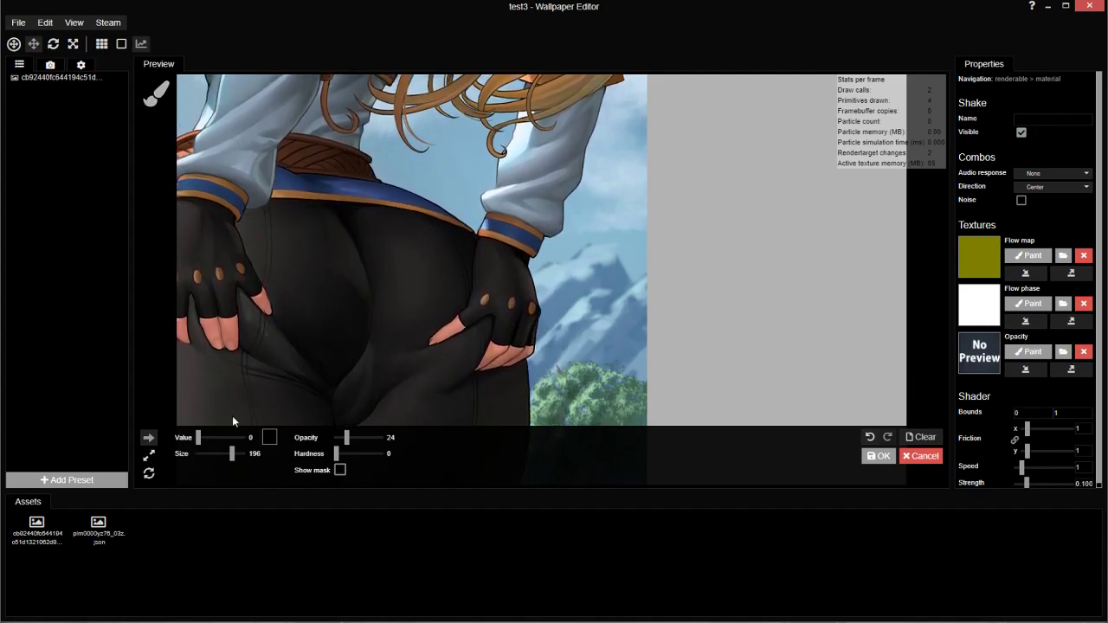
drag(647, 351, 627, 254)
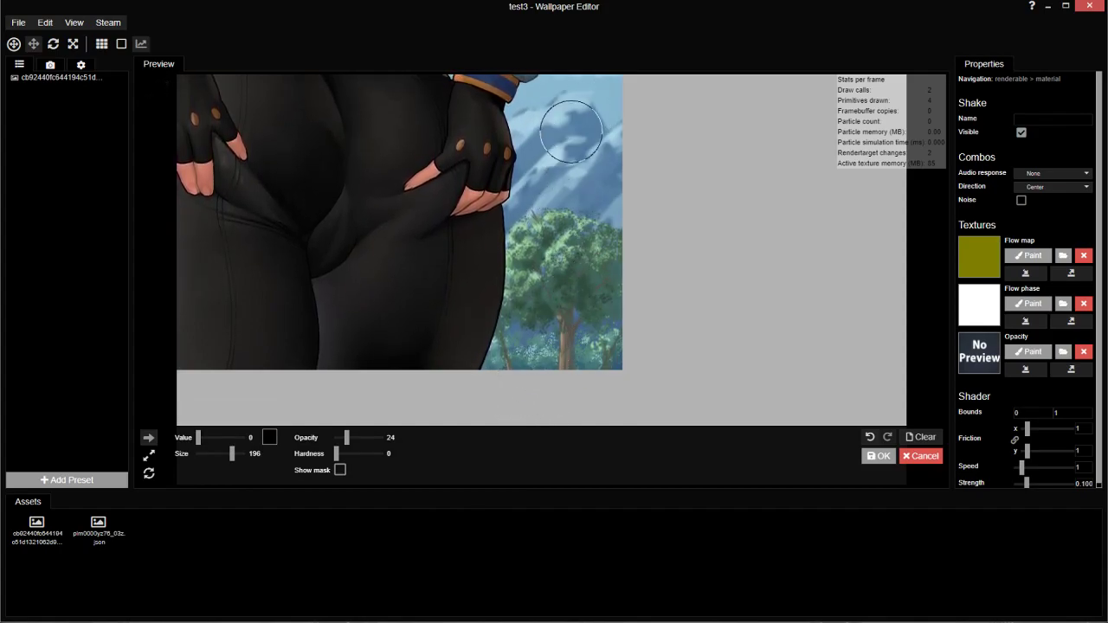
scroll(633, 170, down, 5)
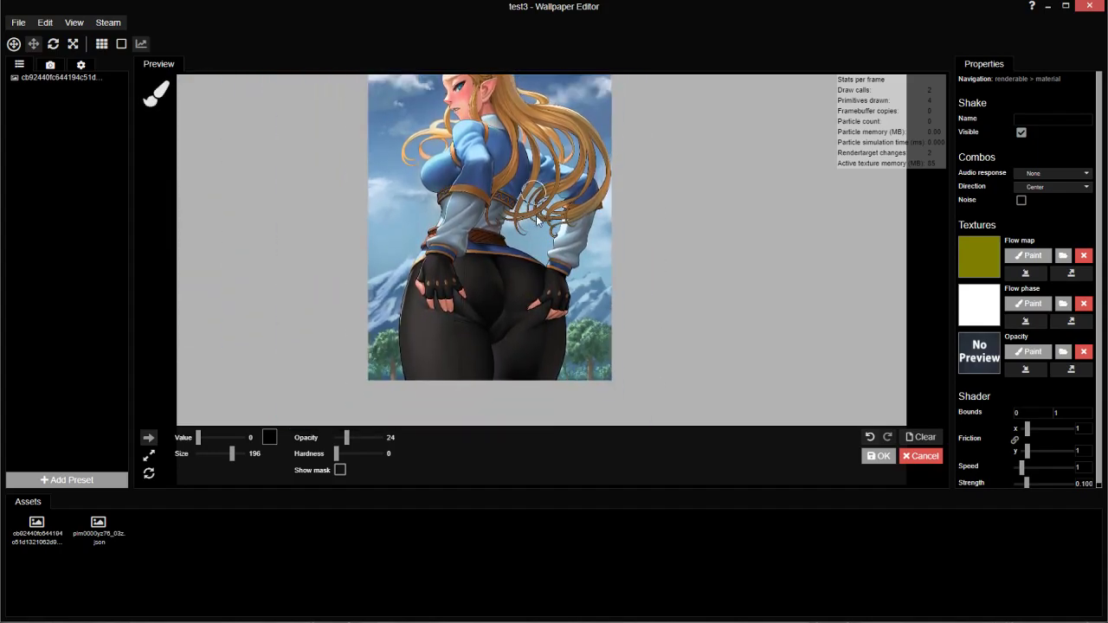
Apply the painted flow map and start painting the Shake effect's flow phase texture.
click(880, 456)
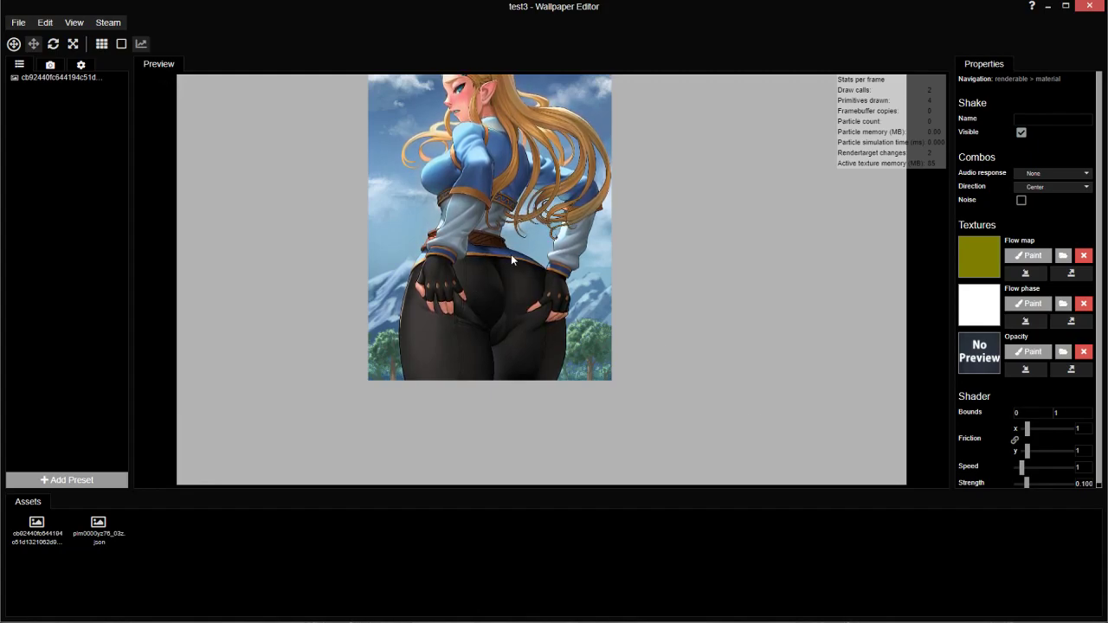
drag(488, 220, 492, 223)
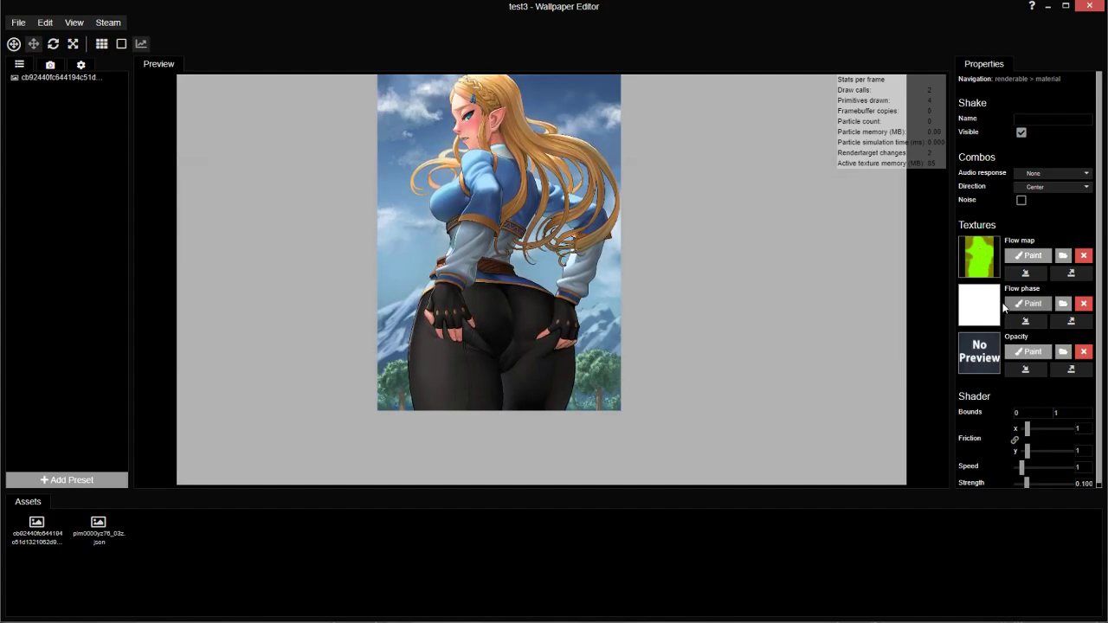
click(1022, 305)
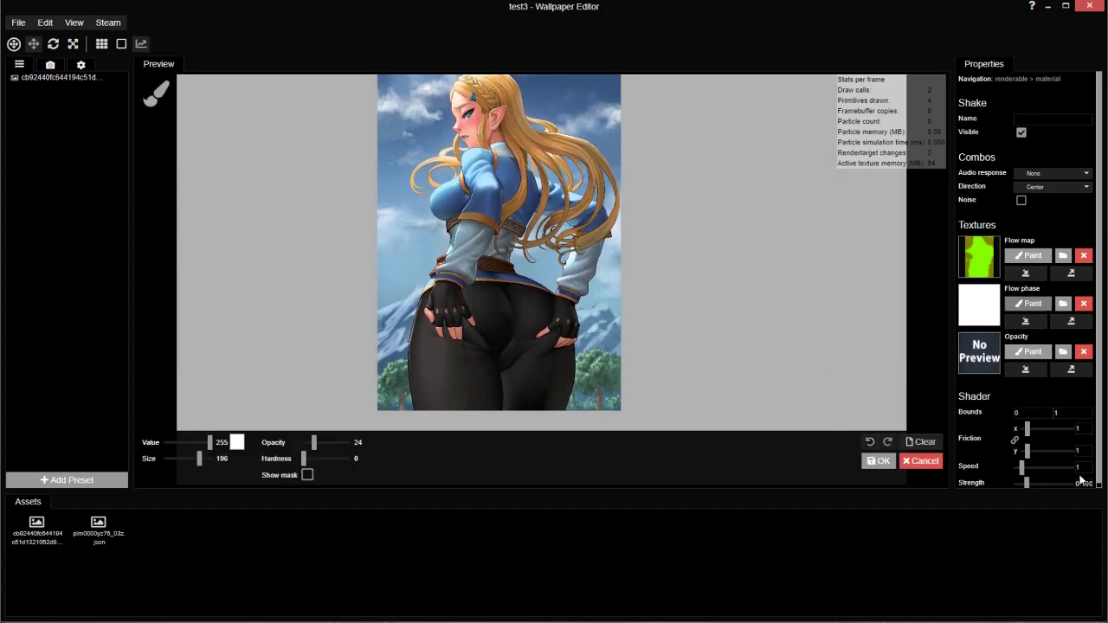
Set the Shake effect's speed to 4 and its strength to about 0.08.
text(4)
scroll(737, 339, up, 3)
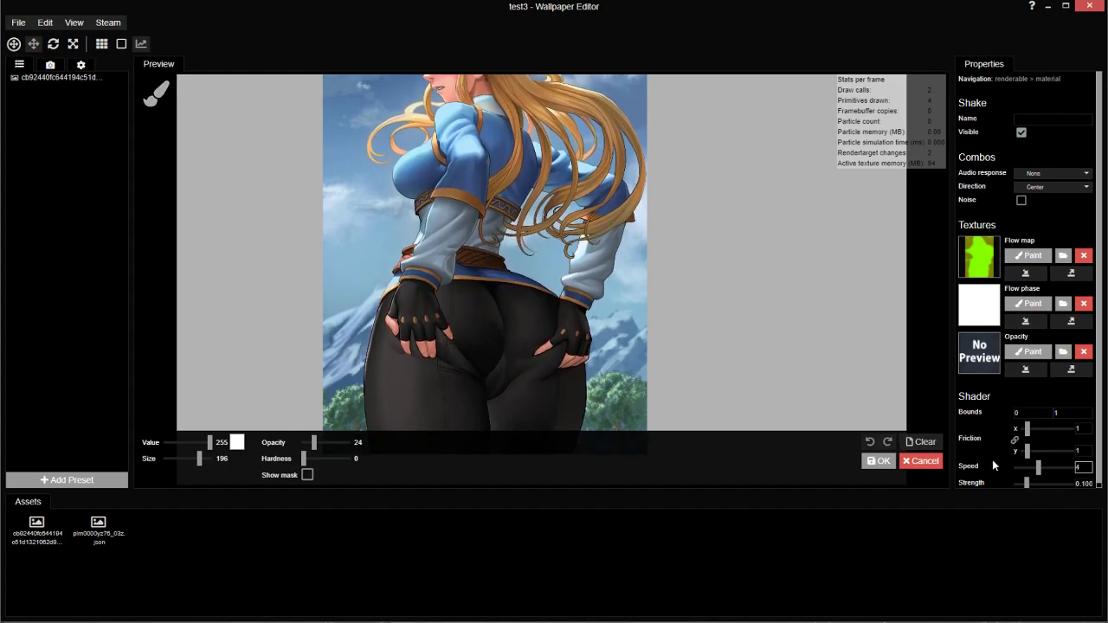
click(1028, 483)
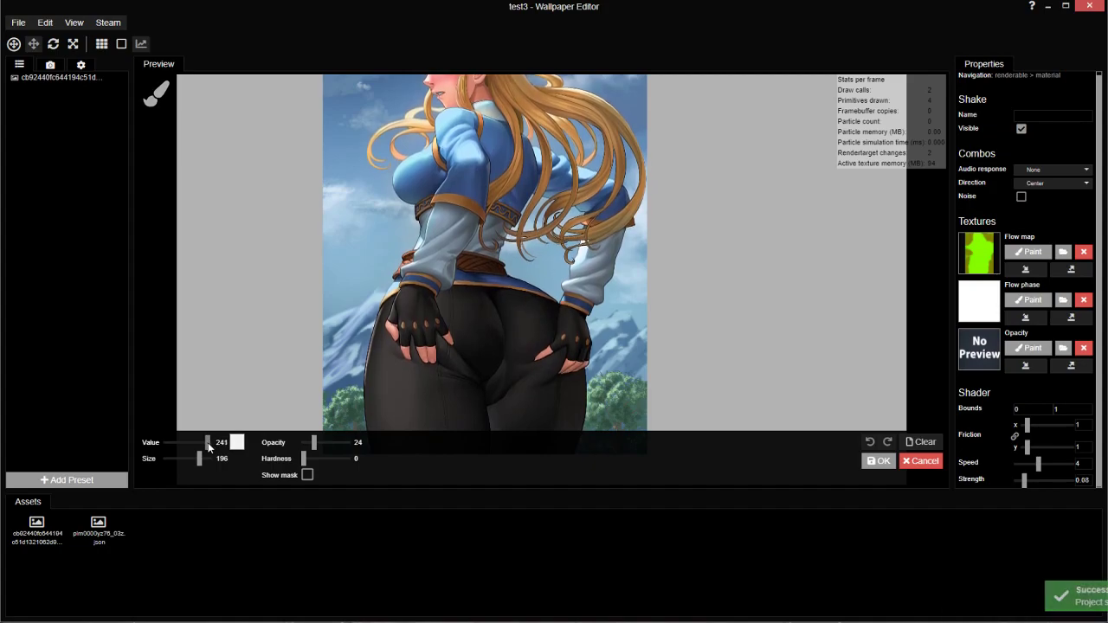
Set the flow phase brush to value 248 and size 464 and paint over parts of the character.
drag(209, 441, 207, 442)
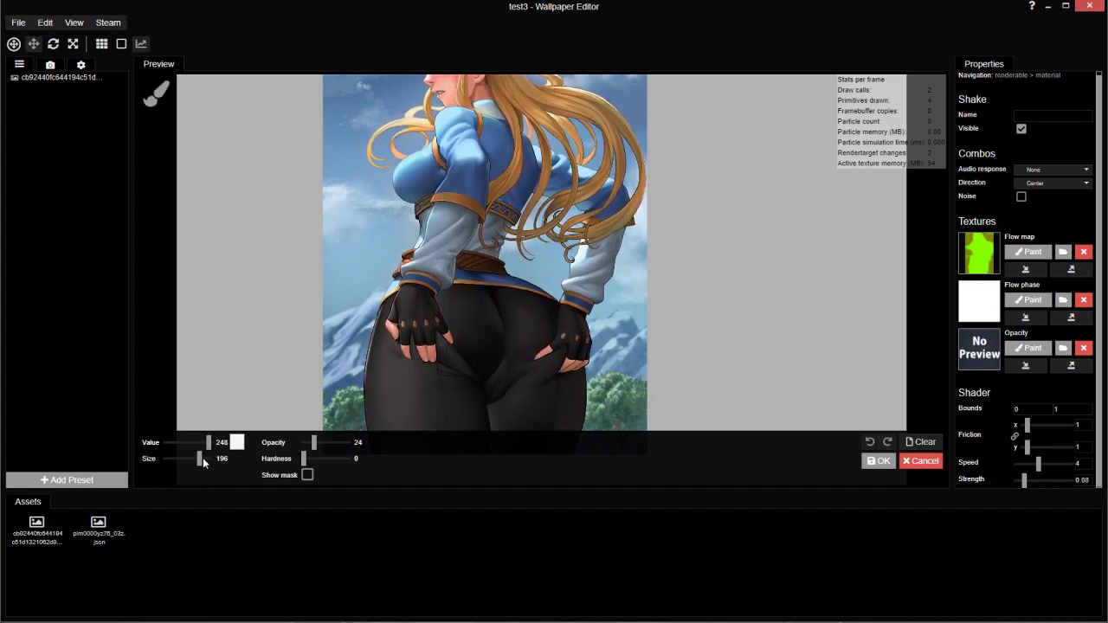
click(203, 459)
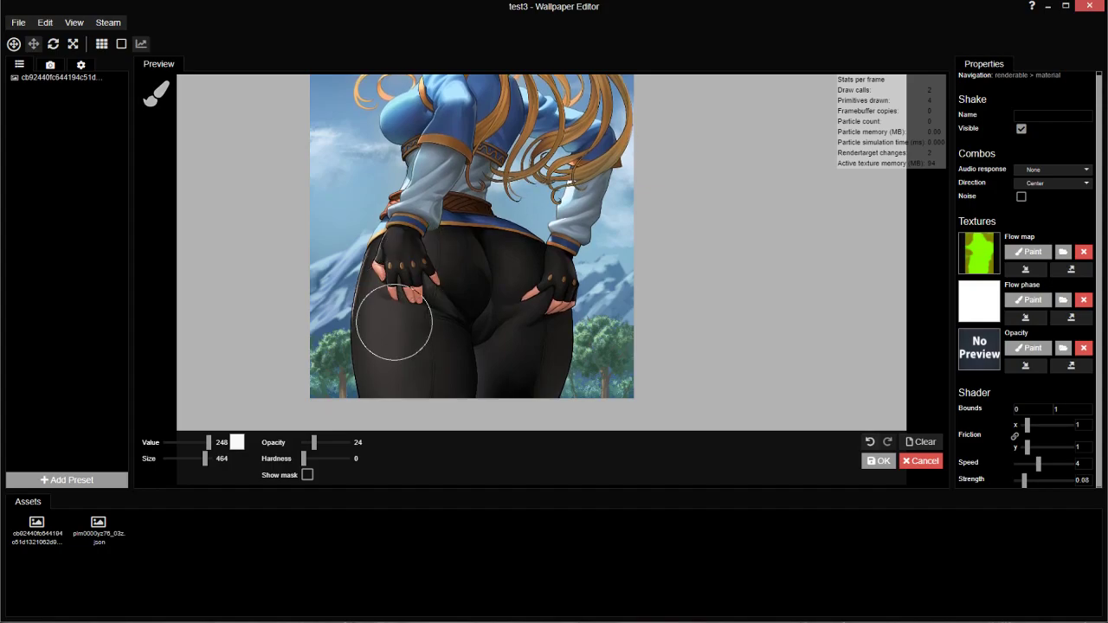
mouse_move(449, 299)
mouse_down()
mouse_move(365, 327)
mouse_move(545, 258)
mouse_up()
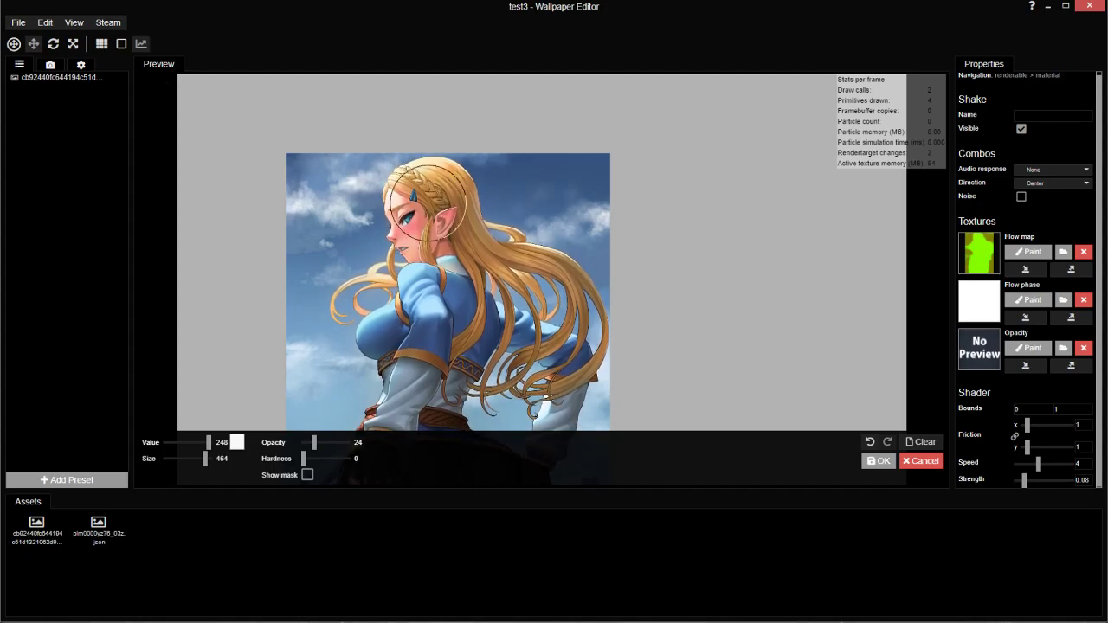
drag(486, 259, 453, 181)
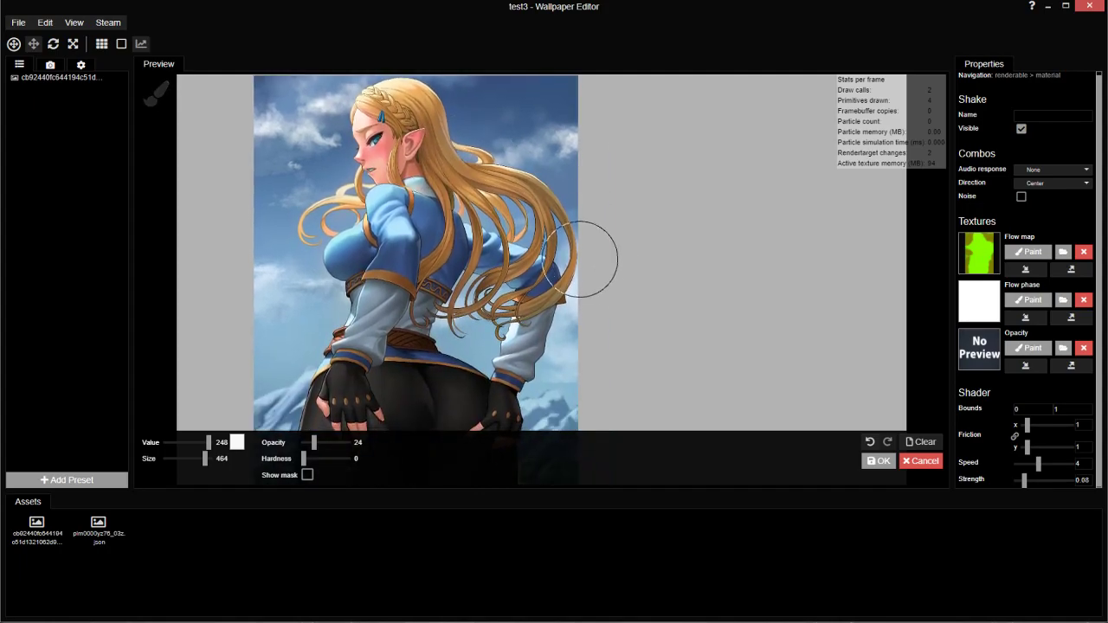
drag(494, 249, 483, 189)
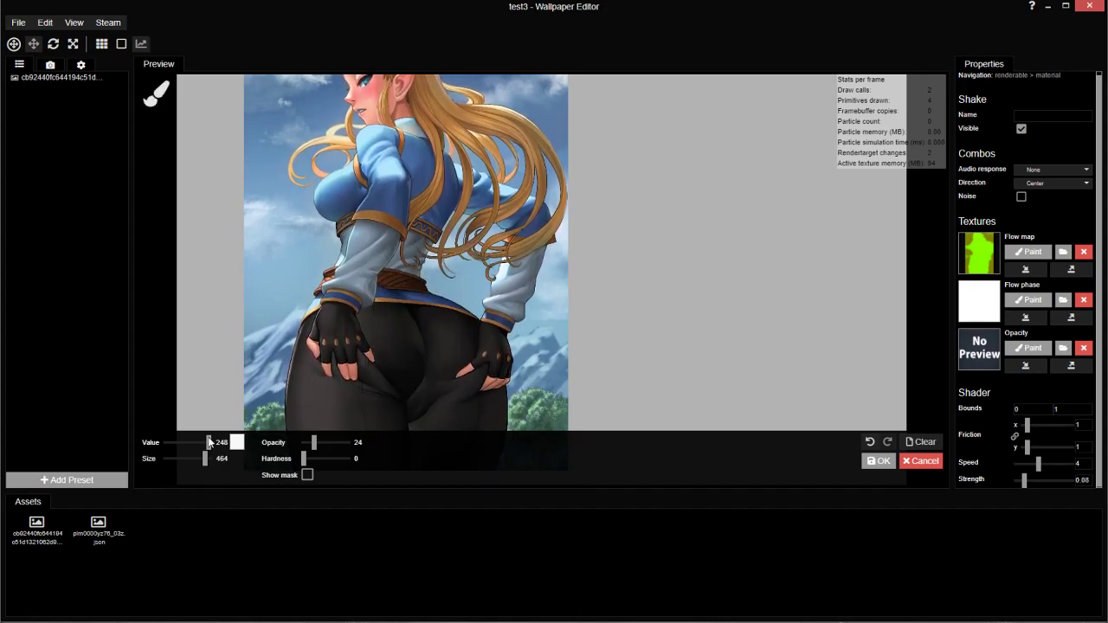
Set the flow phase brush to value 234 and size 316 and paint further areas of the character's body and hair.
drag(209, 442, 201, 458)
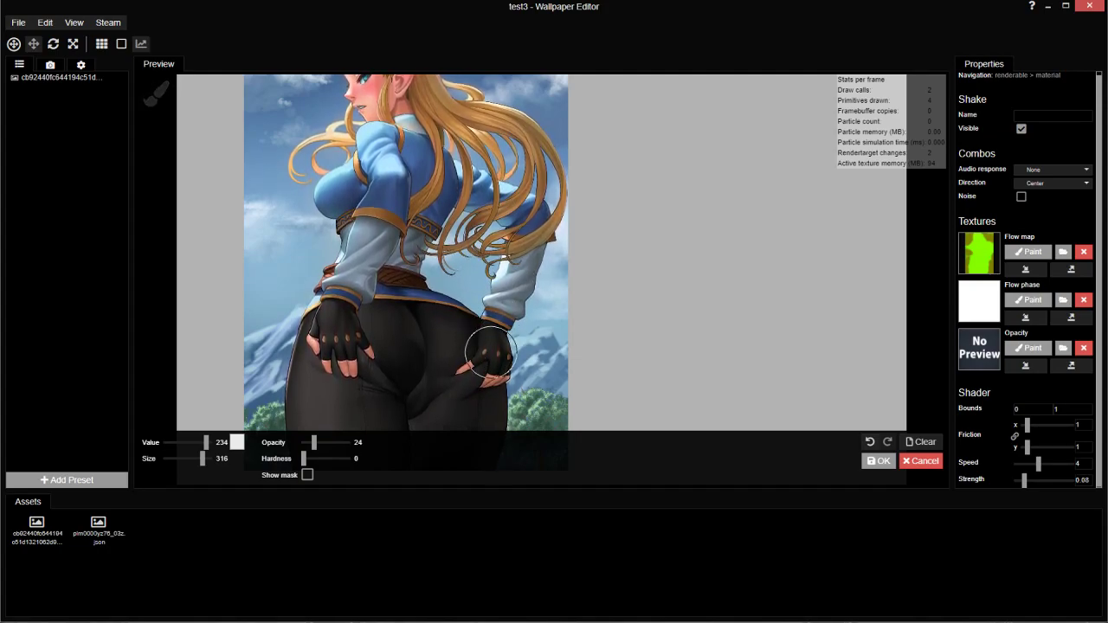
drag(480, 374, 502, 303)
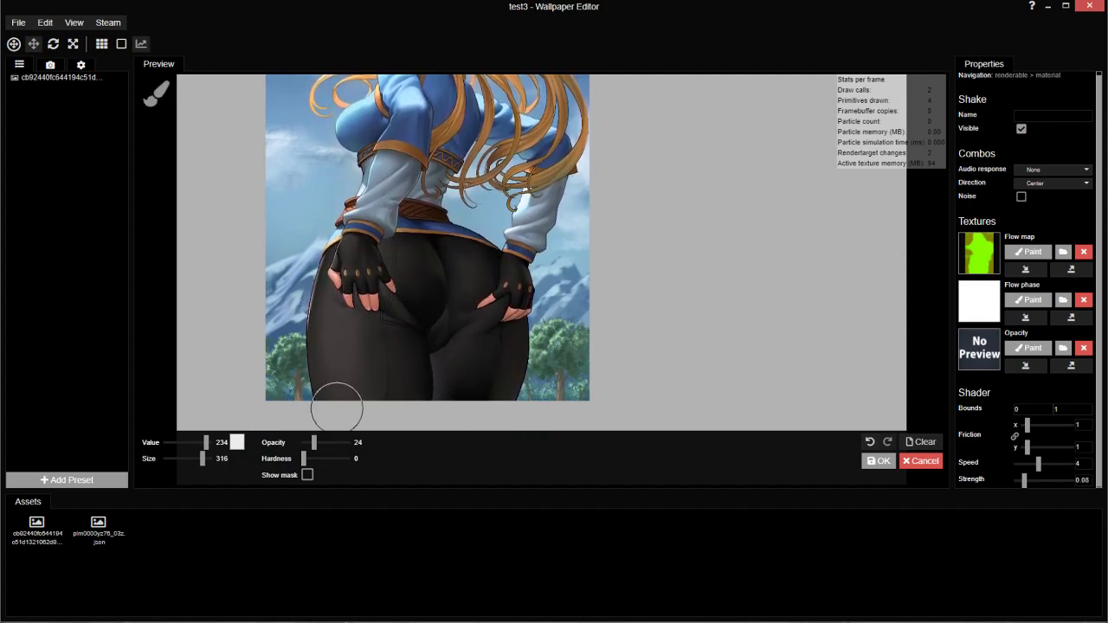
drag(384, 283, 376, 346)
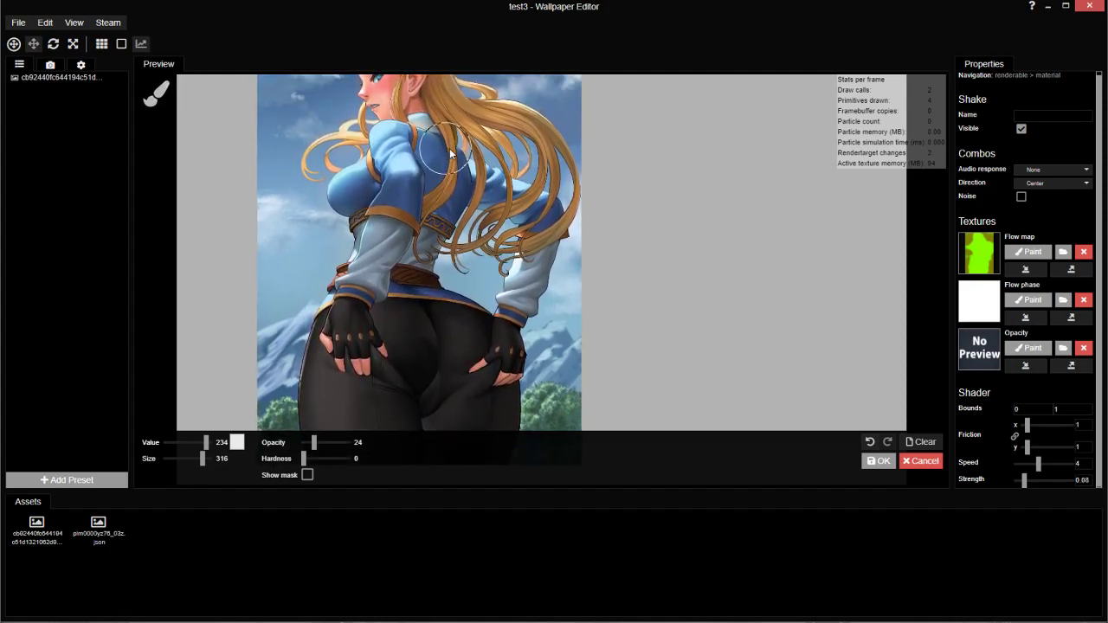
drag(542, 169, 538, 261)
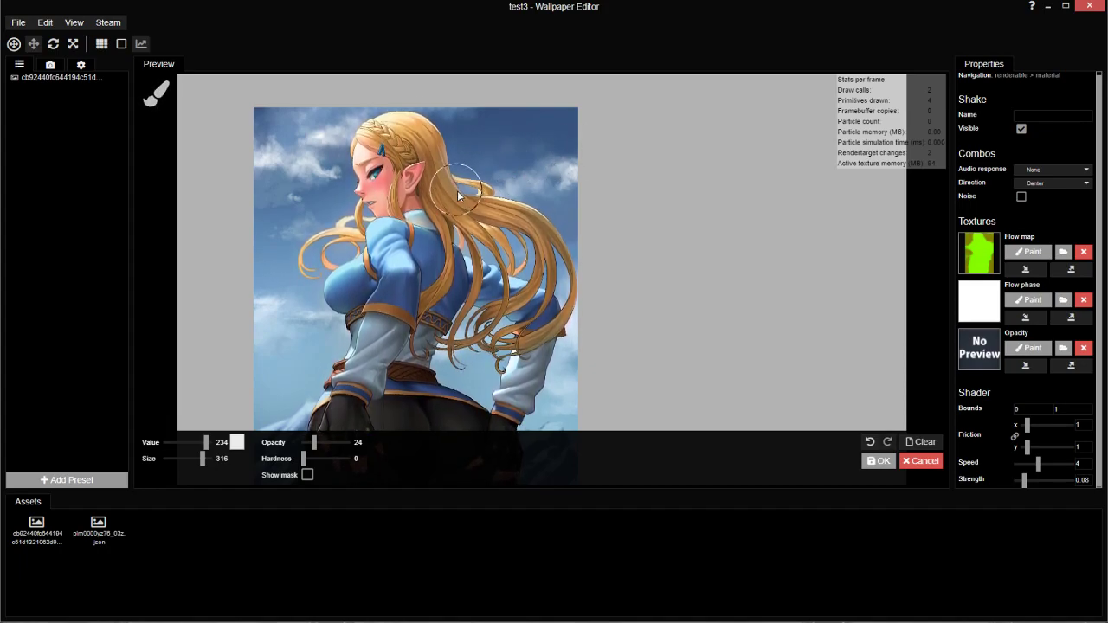
mouse_move(474, 205)
mouse_down()
mouse_move(474, 128)
mouse_move(484, 173)
mouse_up()
scroll(530, 182, down, 3)
scroll(442, 233, up, 2)
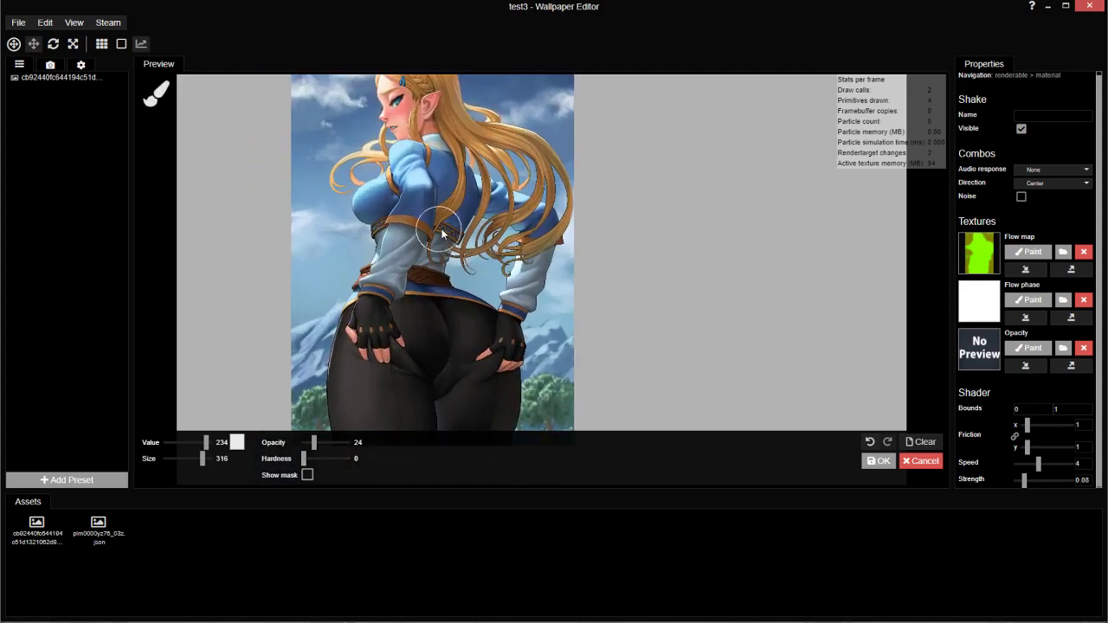
Lower the flow phase brush value to 223 and paint over the character's upper body, hips and thighs.
drag(207, 442, 205, 442)
scroll(269, 364, up, 3)
drag(286, 158, 371, 185)
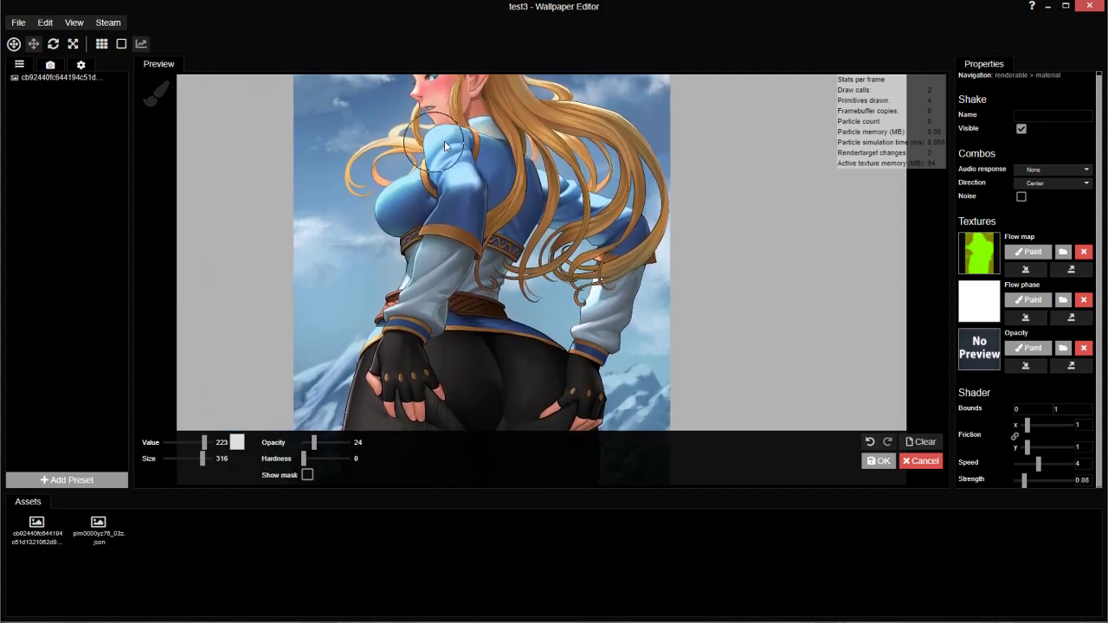
scroll(411, 178, up, 2)
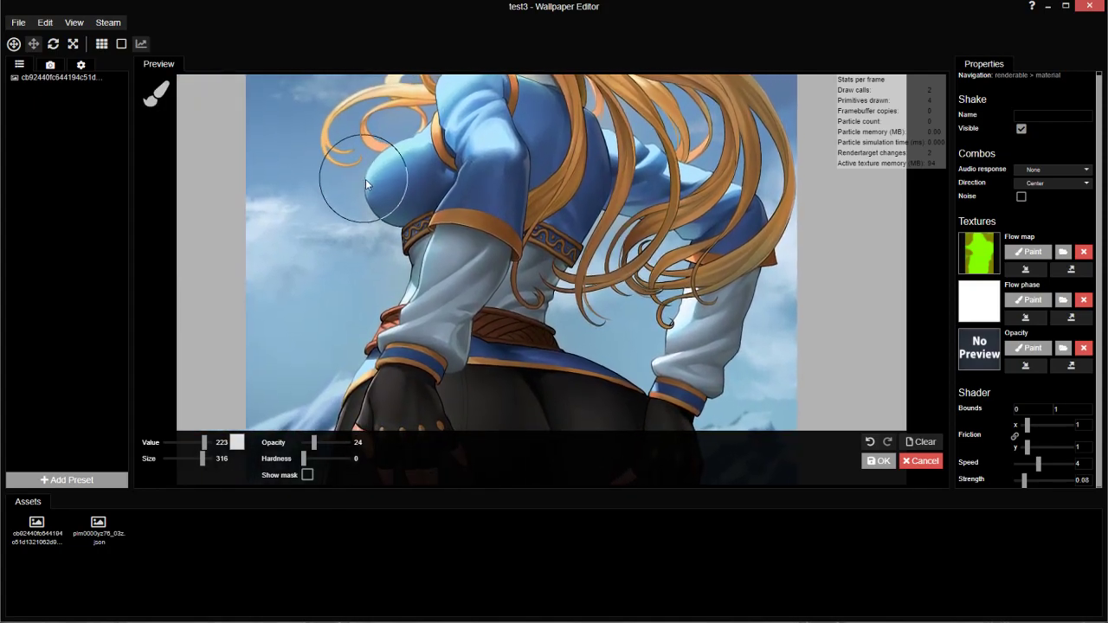
drag(506, 315, 489, 273)
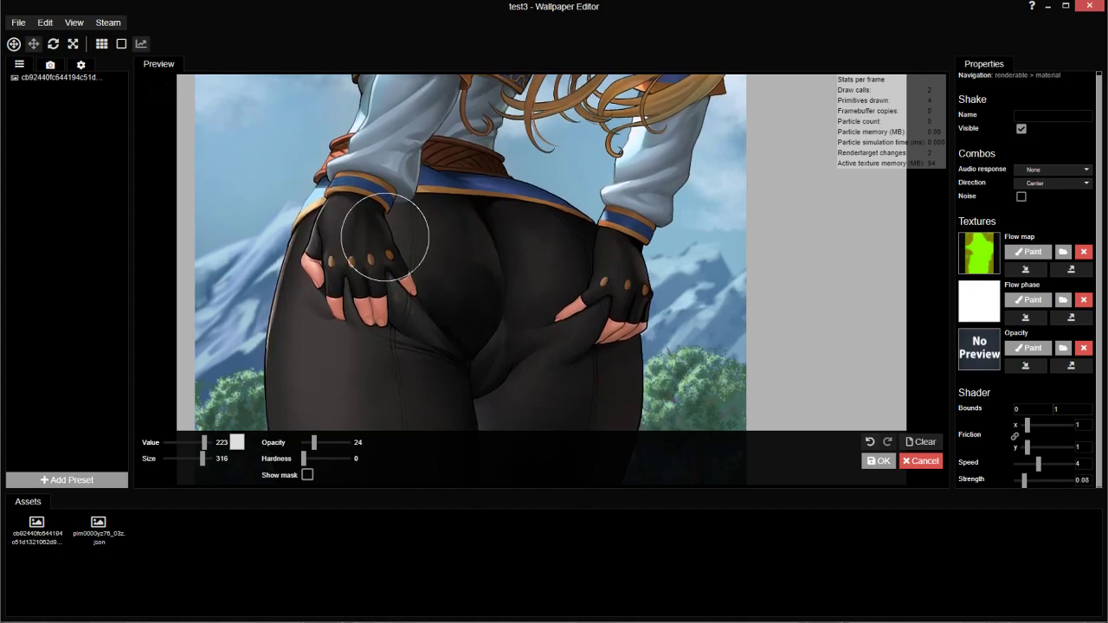
drag(452, 329, 436, 270)
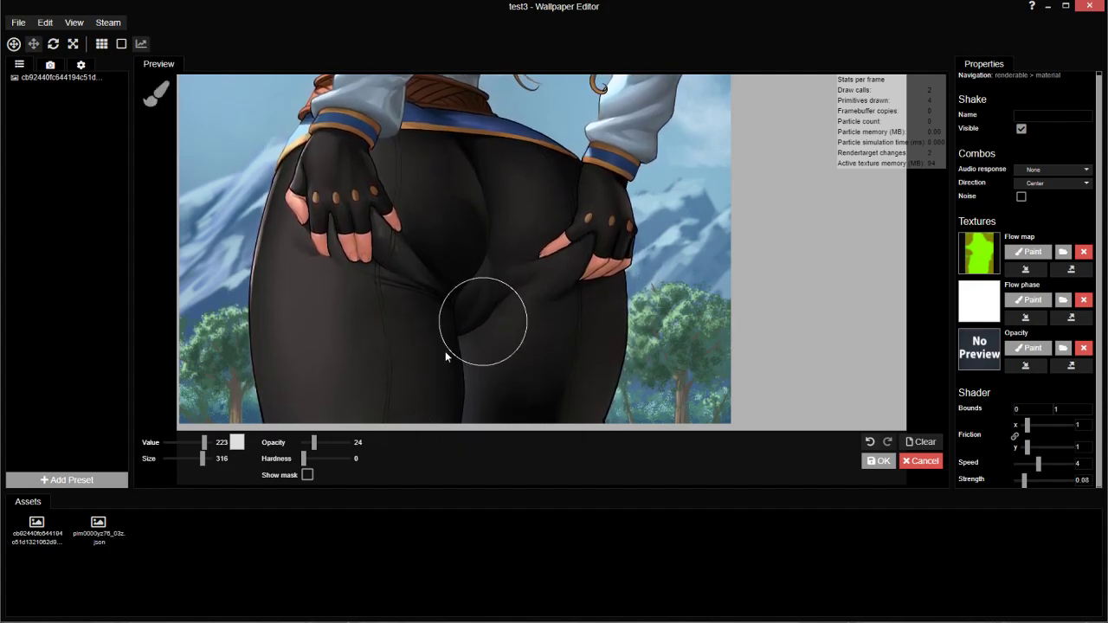
scroll(429, 410, down, 2)
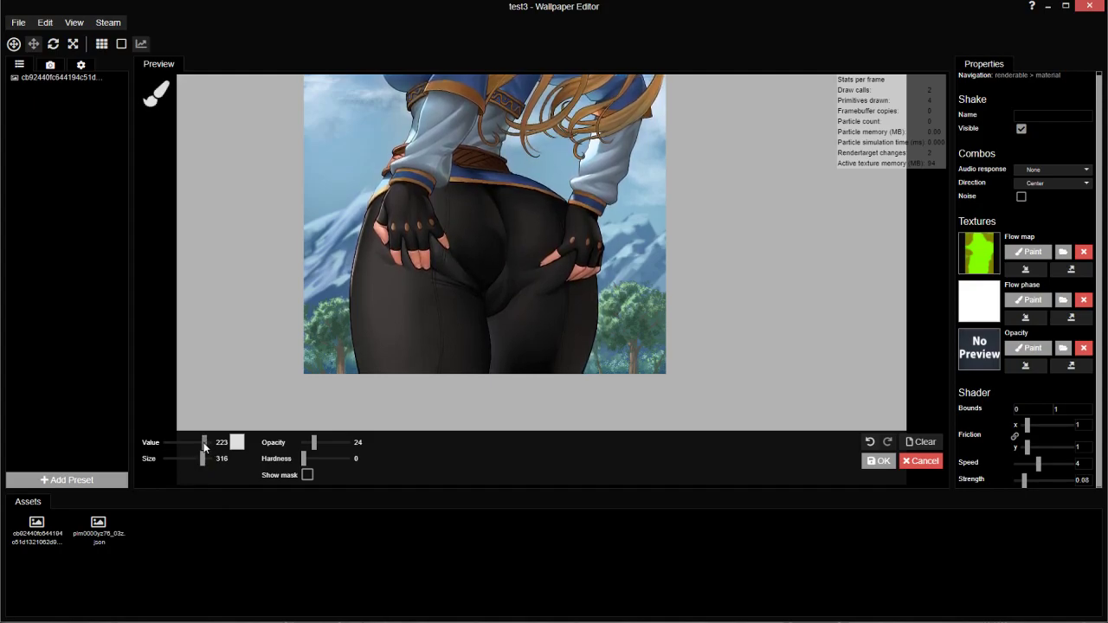
Set the brush value to 216, touch up the flow phase on the character, and apply the texture.
drag(205, 446, 203, 446)
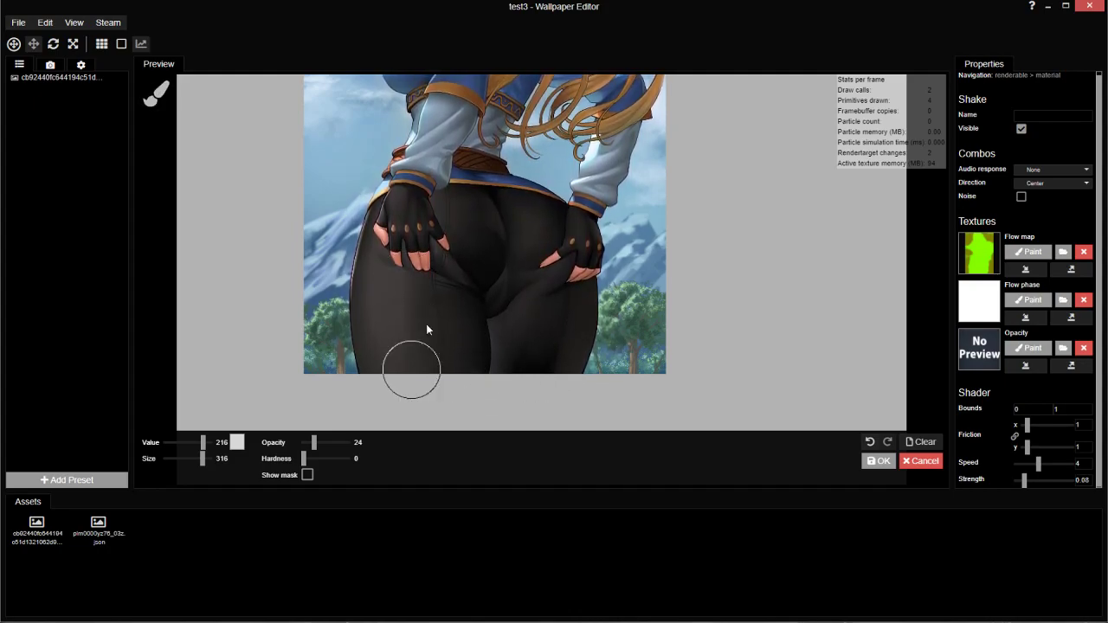
drag(521, 208, 493, 323)
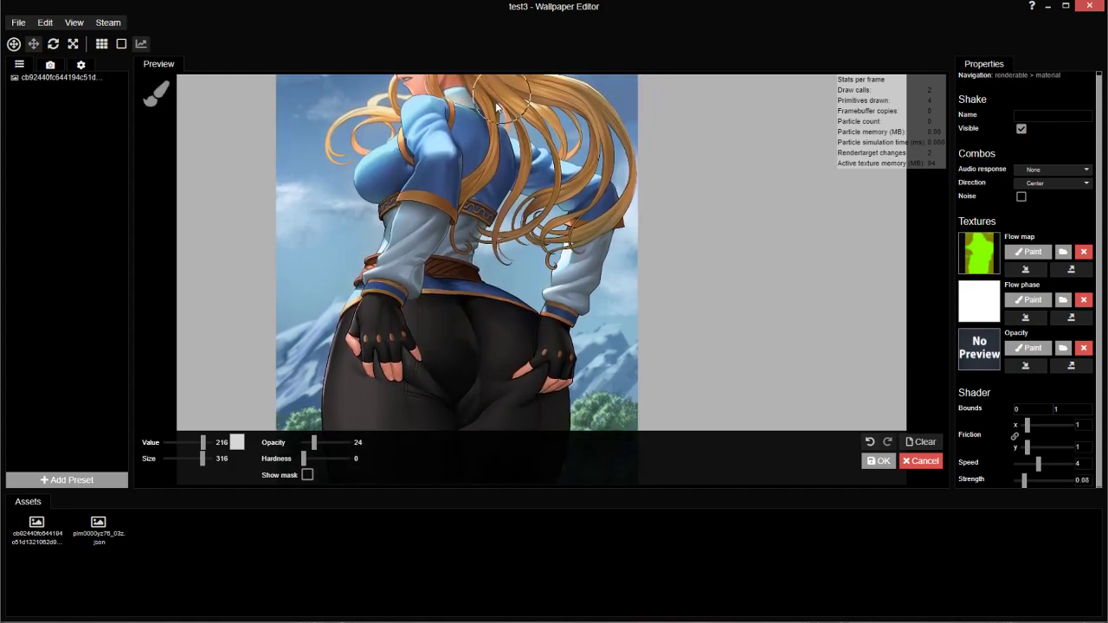
scroll(629, 147, down, 2)
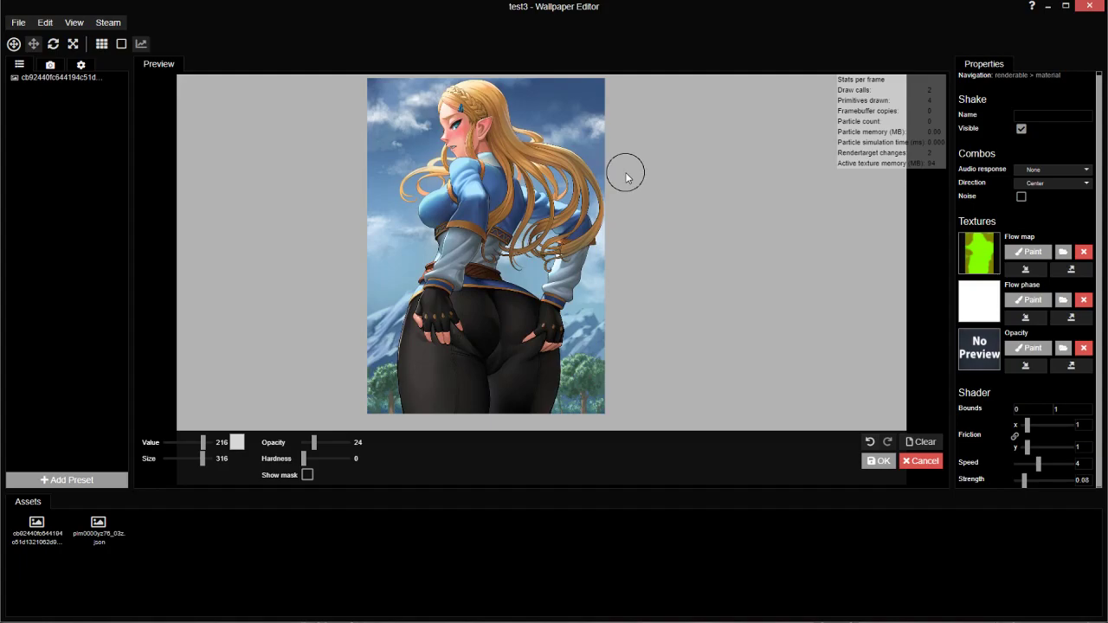
click(878, 460)
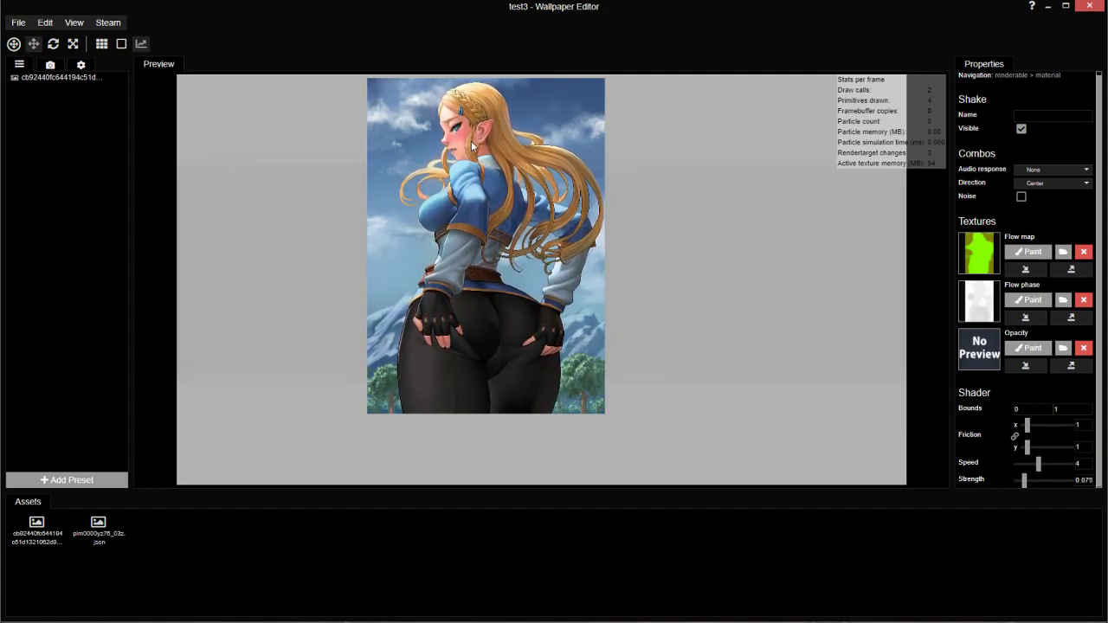
Name the image layer's existing Shake effect "updown".
scroll(476, 140, up, 1)
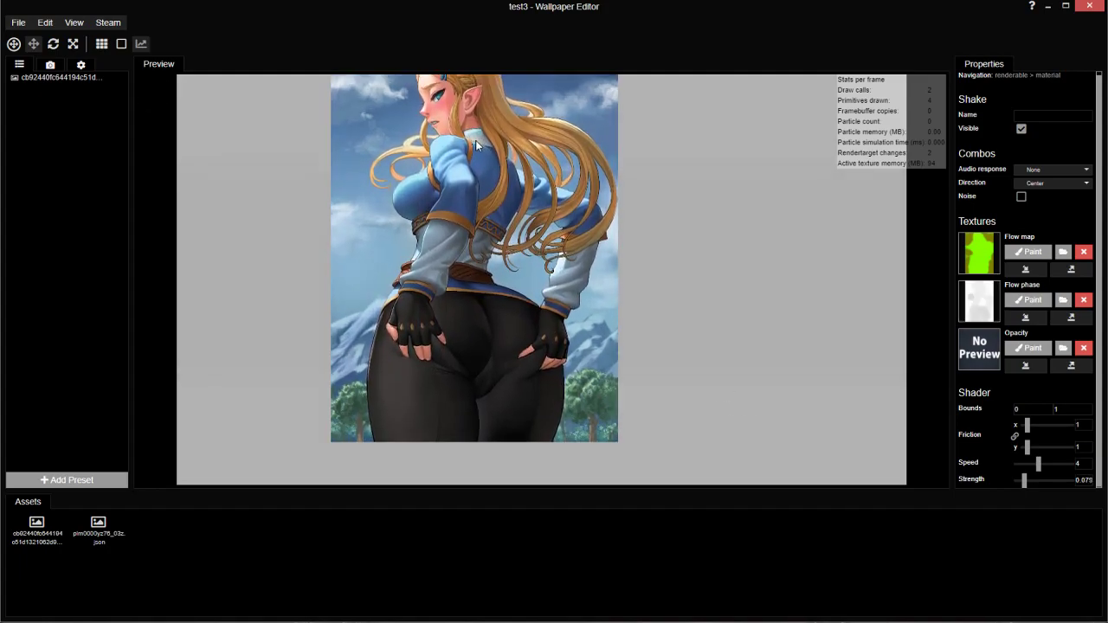
click(85, 78)
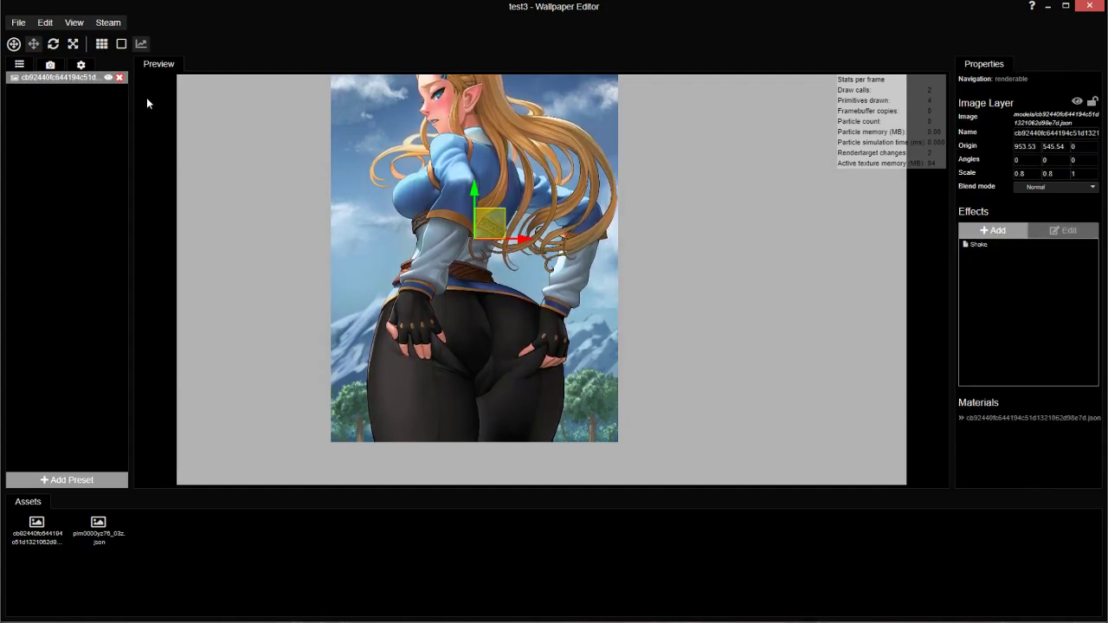
double_click(988, 247)
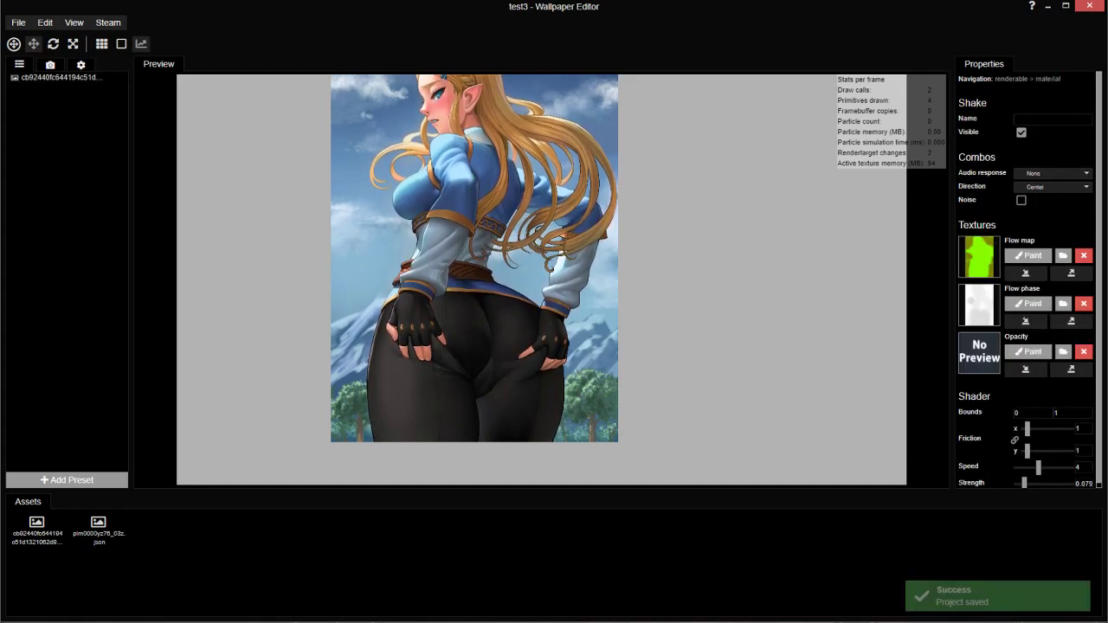
click(1048, 121)
text(up)
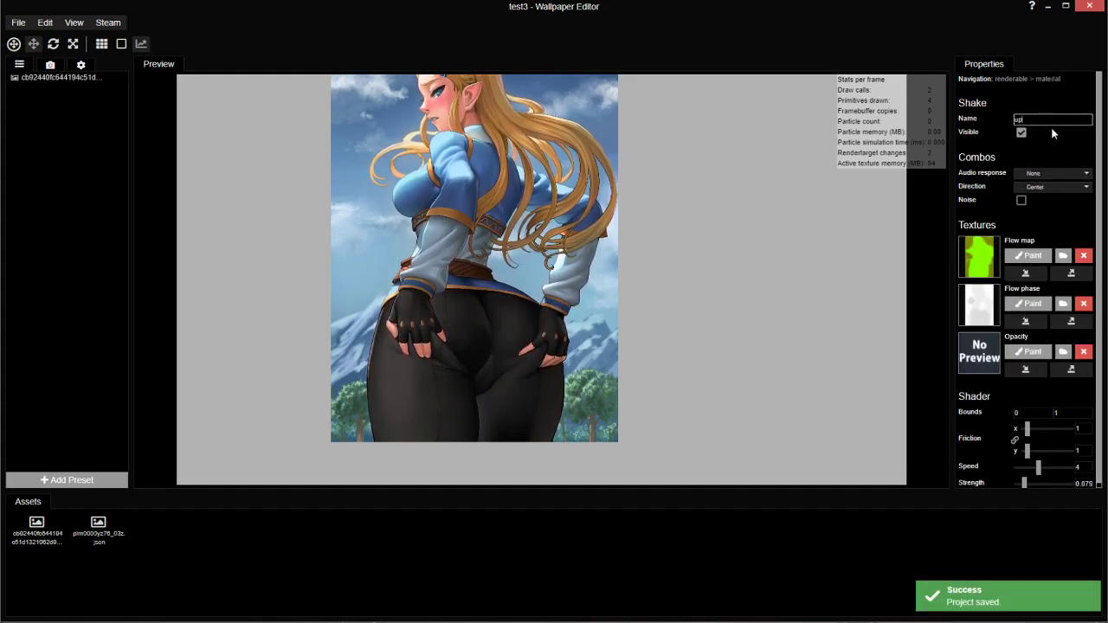
text(down)
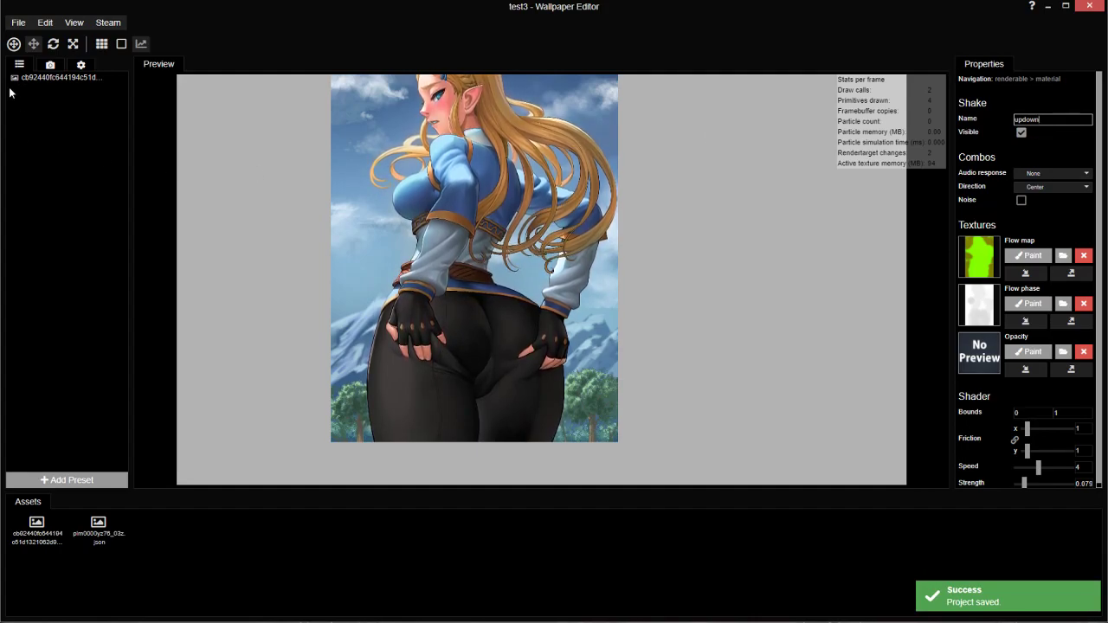
Add a second Shake effect to the character image layer.
click(53, 78)
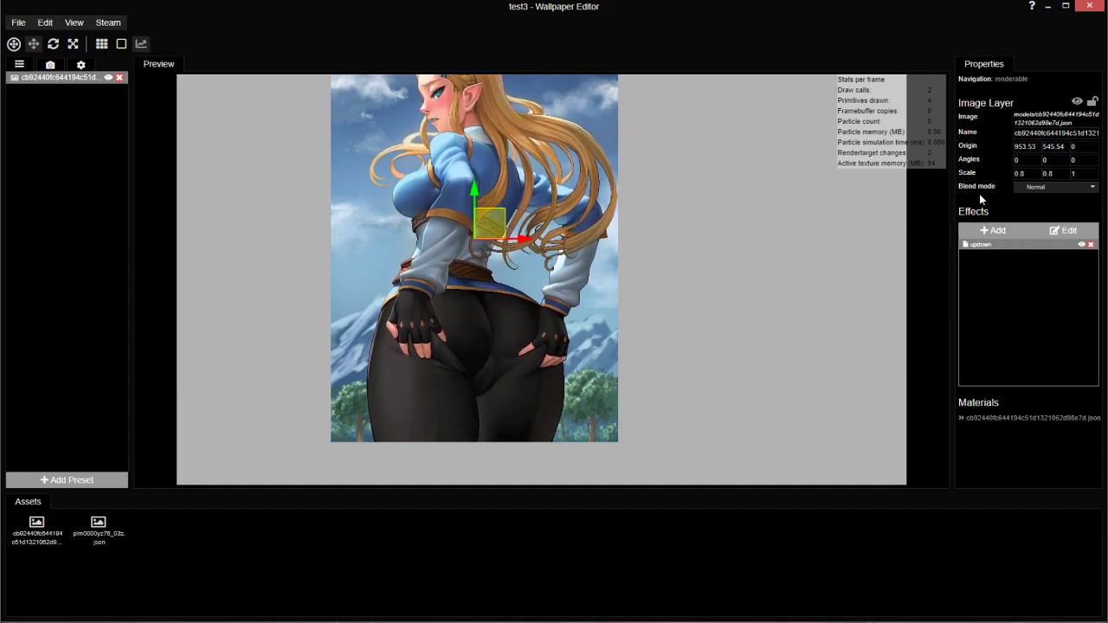
click(994, 239)
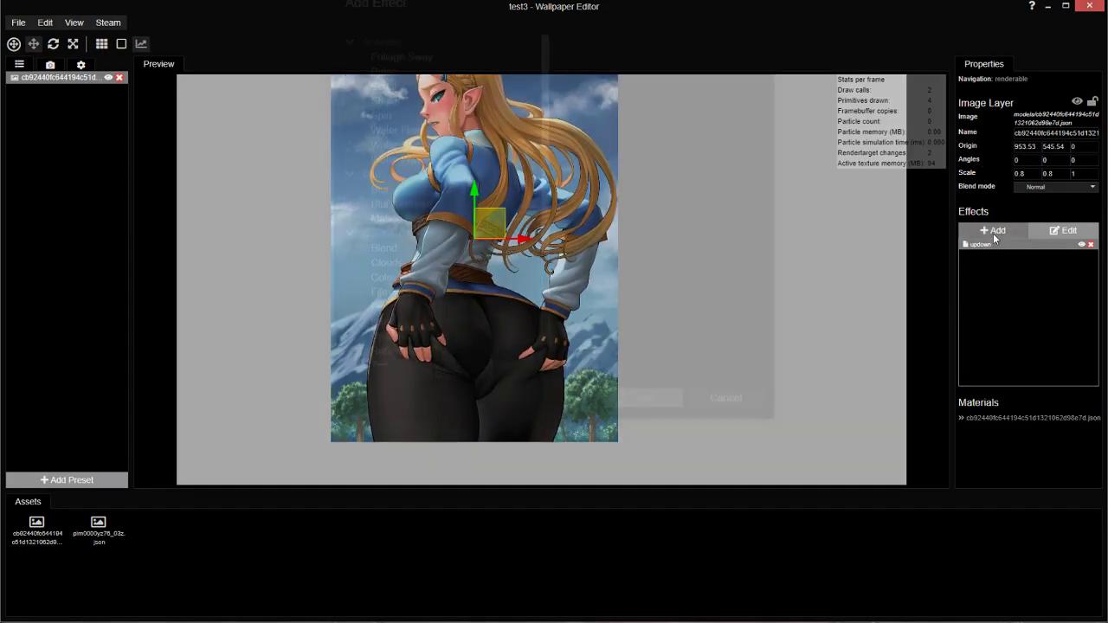
click(444, 118)
click(623, 366)
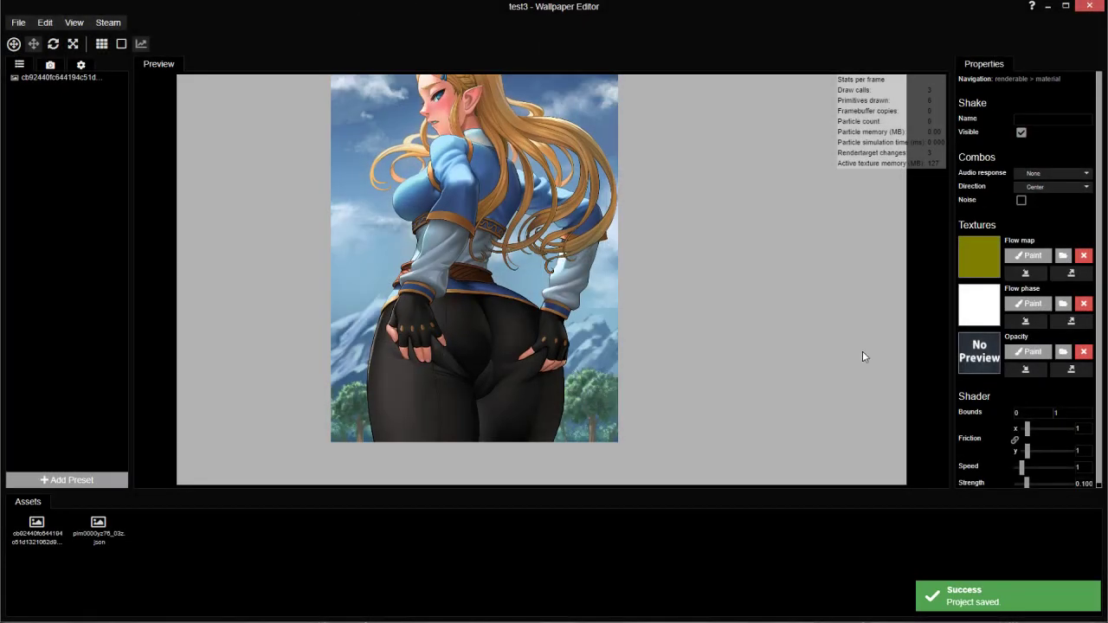
click(1028, 352)
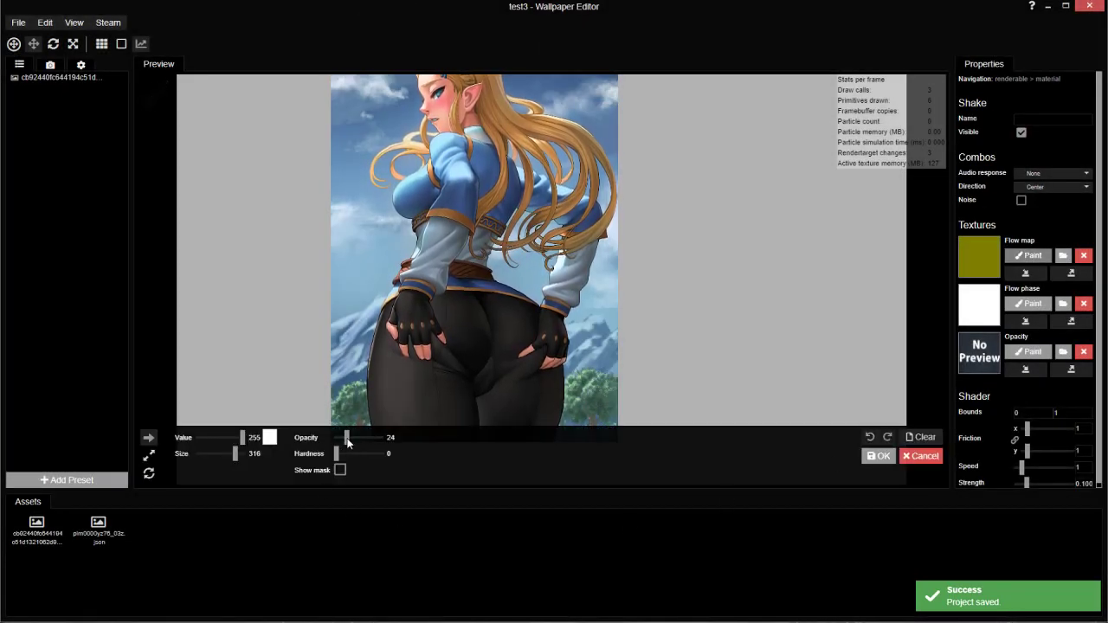
drag(345, 457, 383, 455)
scroll(507, 309, up, 4)
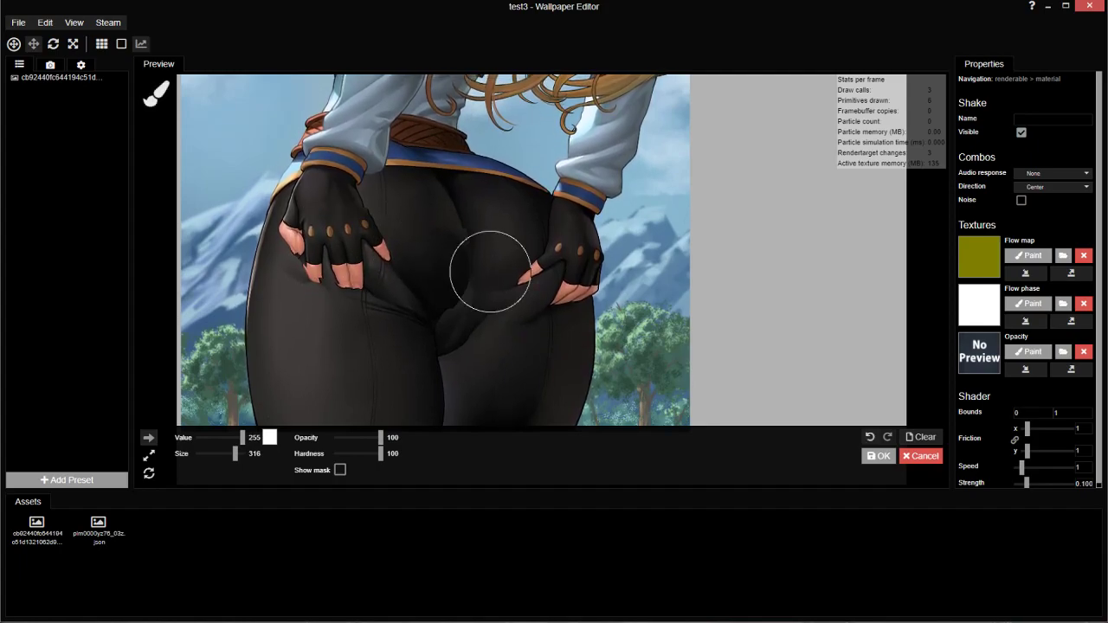
scroll(738, 349, up, 3)
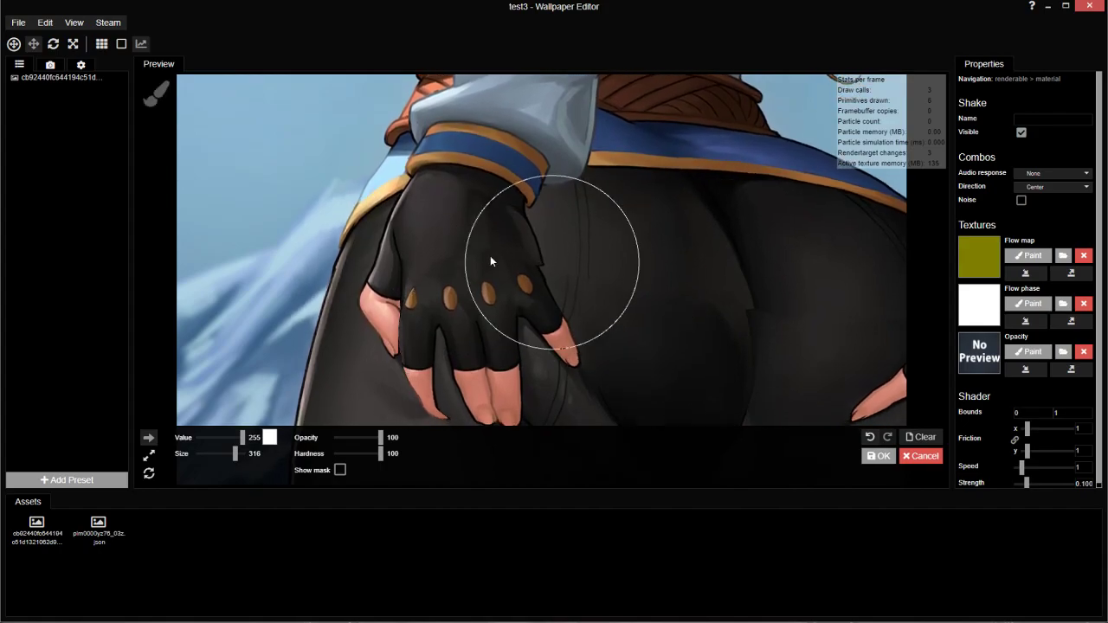
key(ctrl+s)
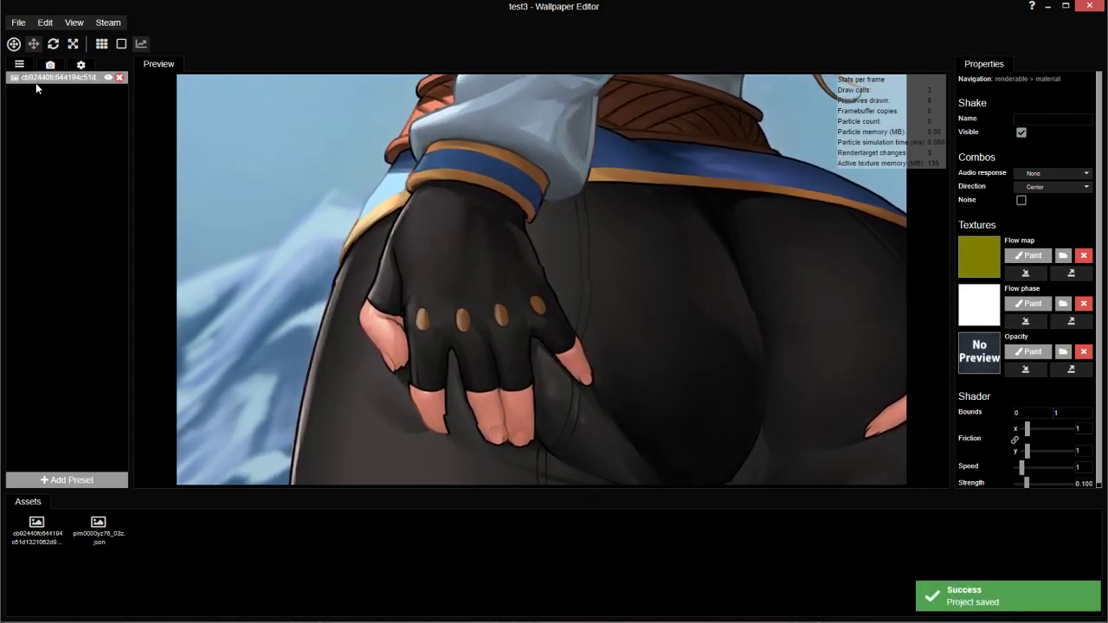
Try the new Shake effect above and below updown in the layer's effect order, and save the project.
click(35, 79)
mouse_move(995, 258)
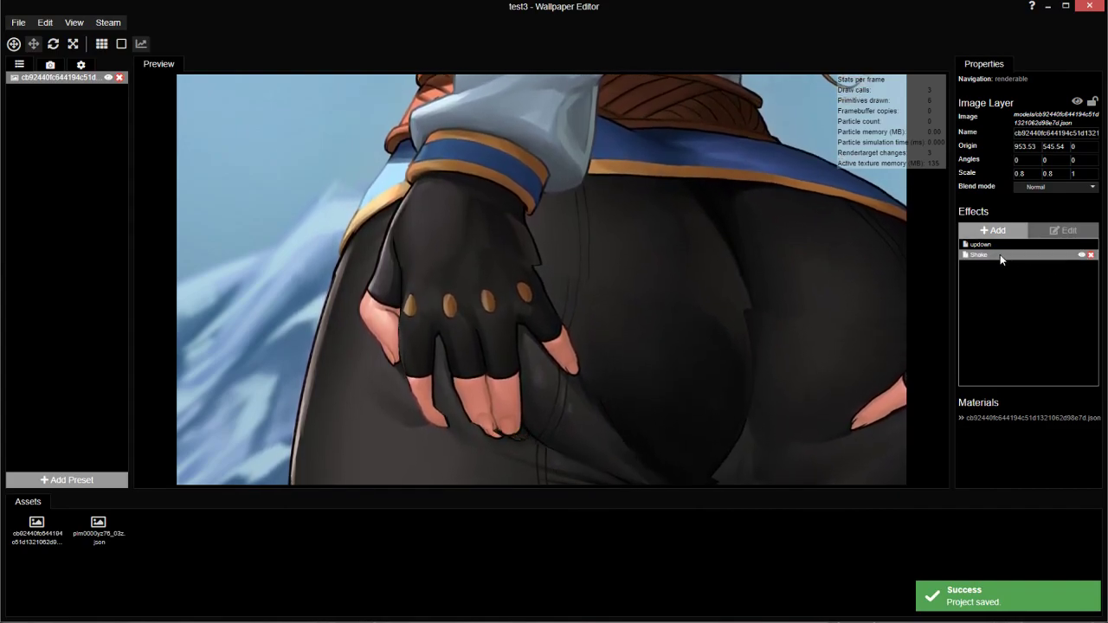
drag(1001, 259, 1010, 244)
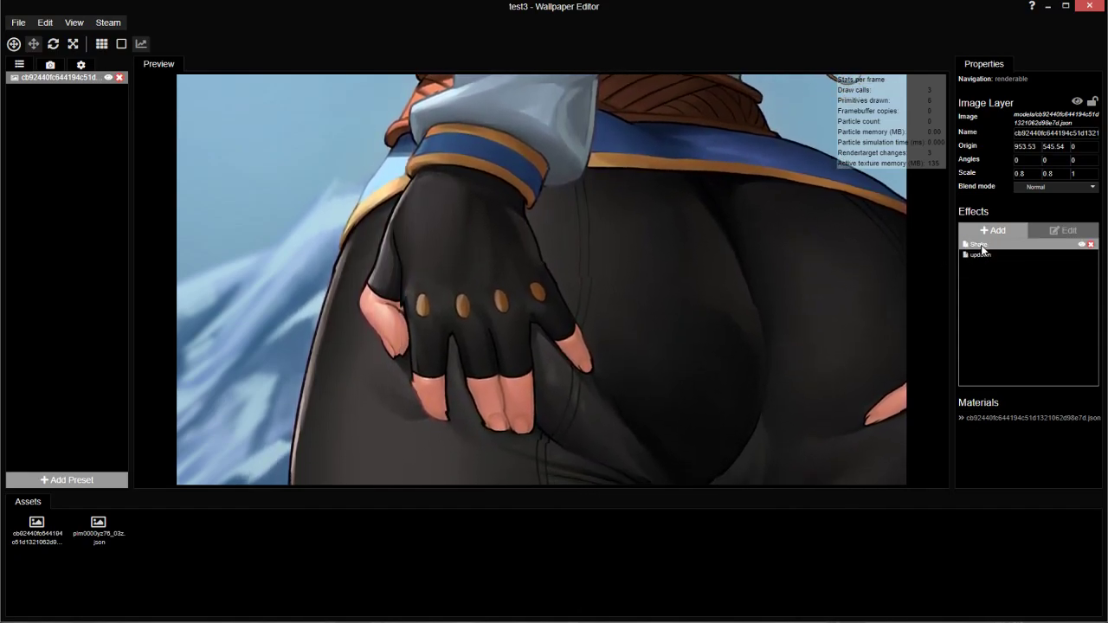
drag(981, 245, 982, 275)
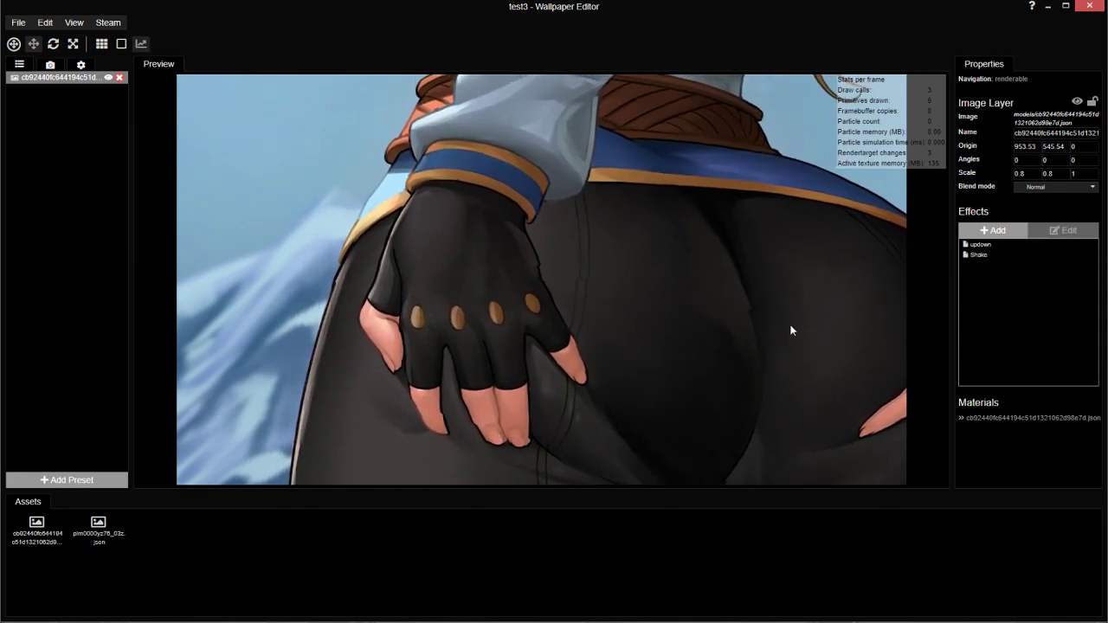
key(ctrl+s)
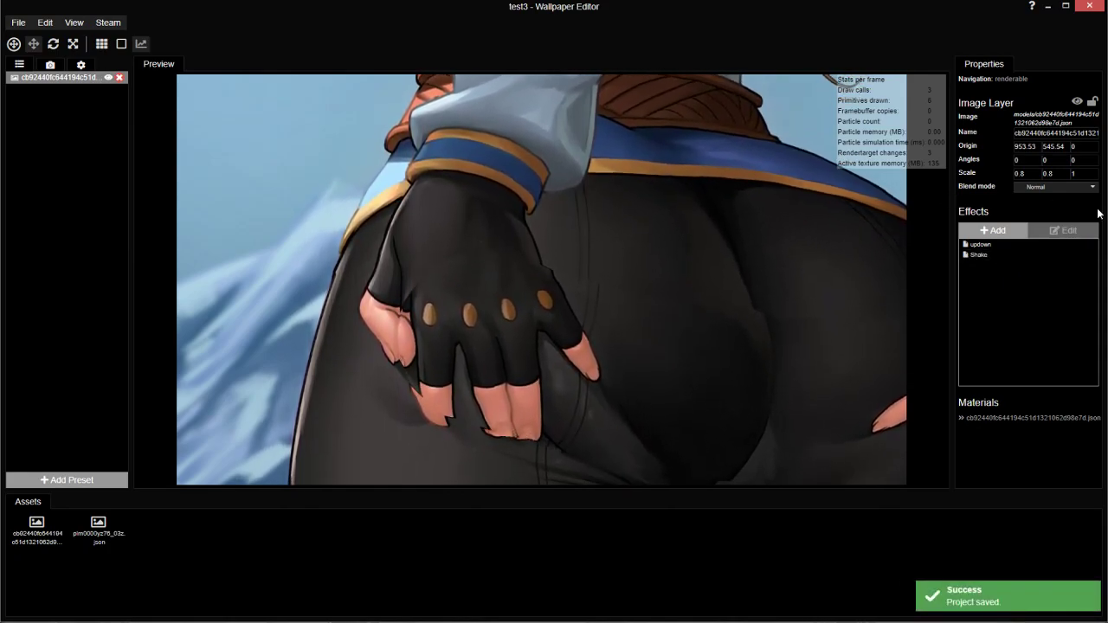
Move the new Shake effect above updown in the effect order and name it "hands".
drag(998, 255, 1035, 244)
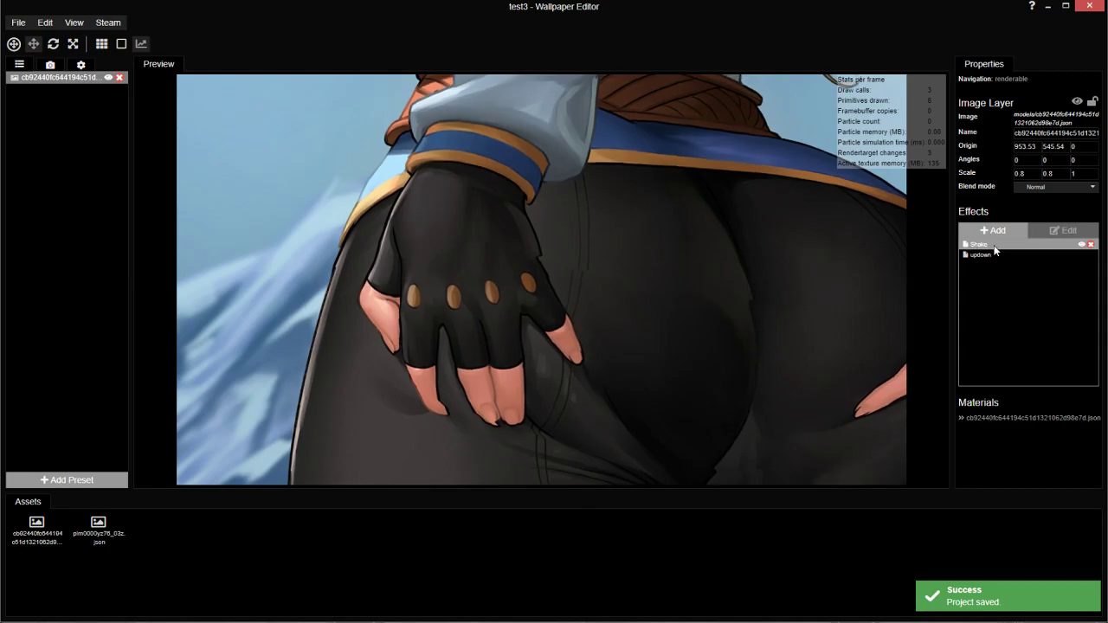
double_click(1035, 243)
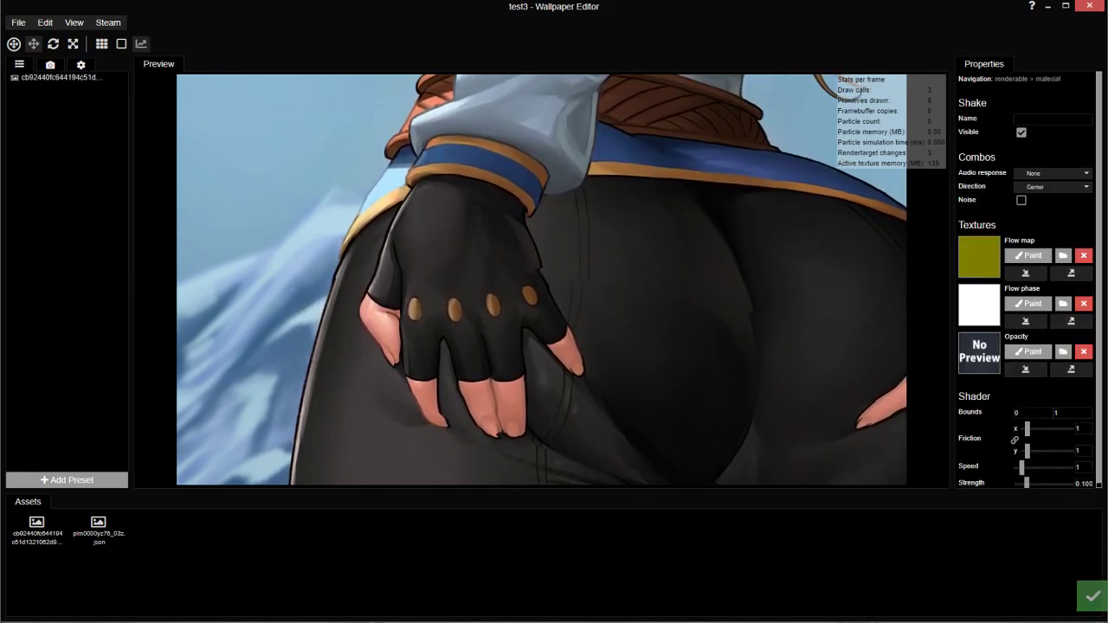
text(hands)
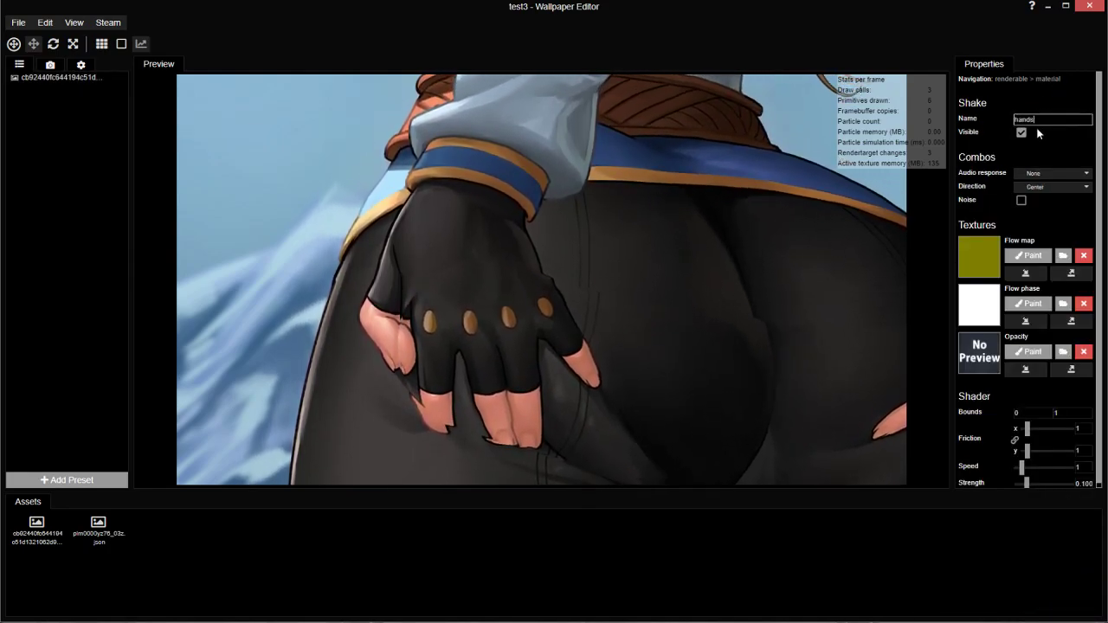
Reset the hands effect's flow map and apply it without any painted strokes.
click(1083, 257)
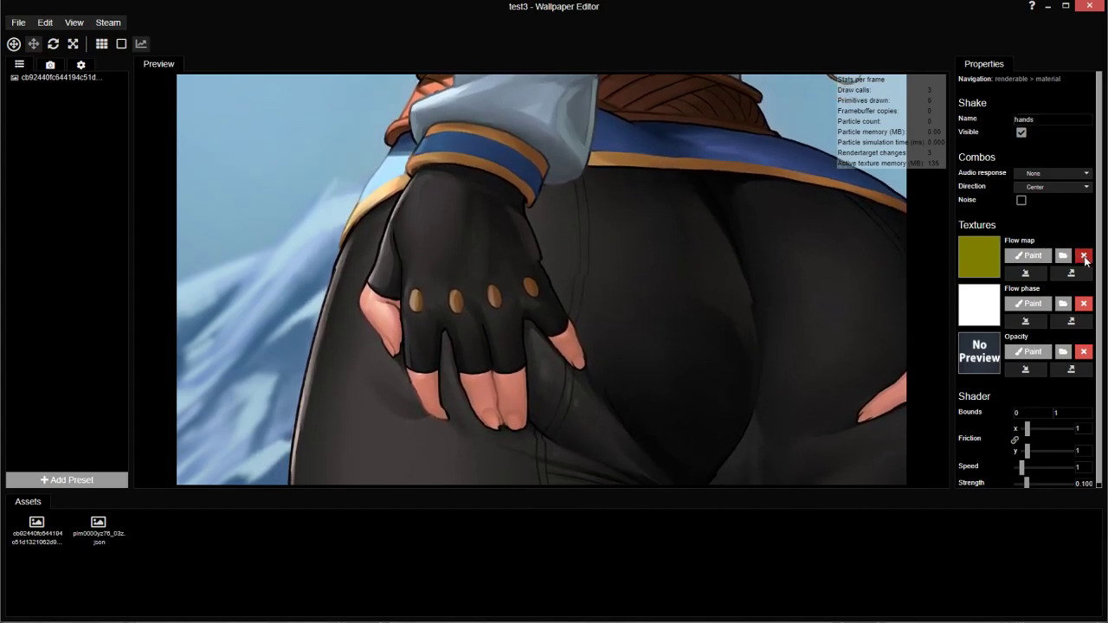
click(1028, 255)
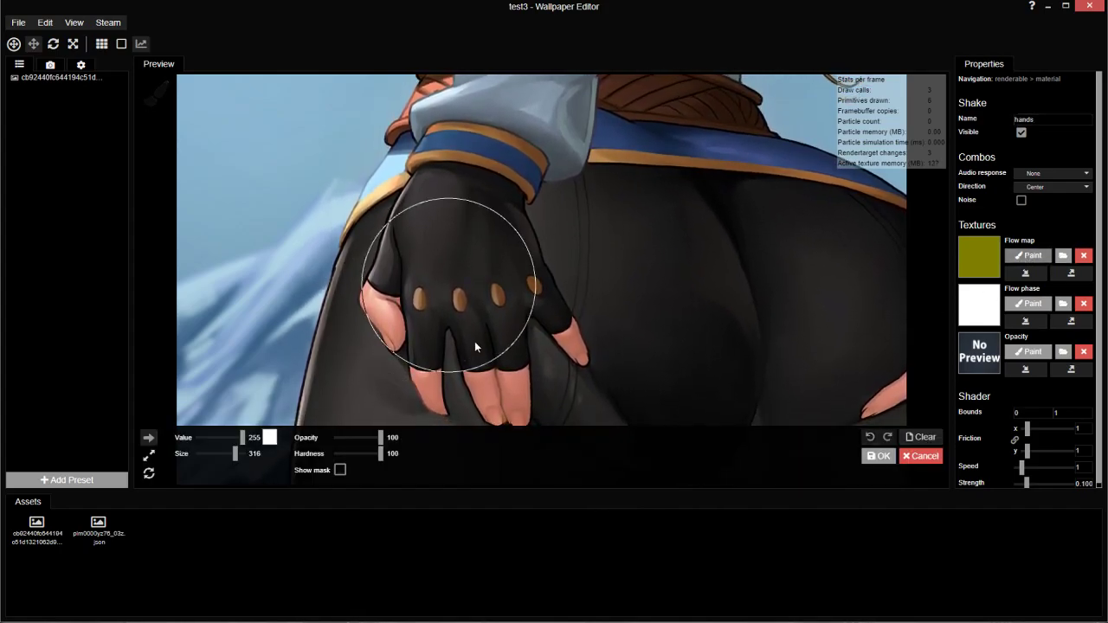
click(881, 456)
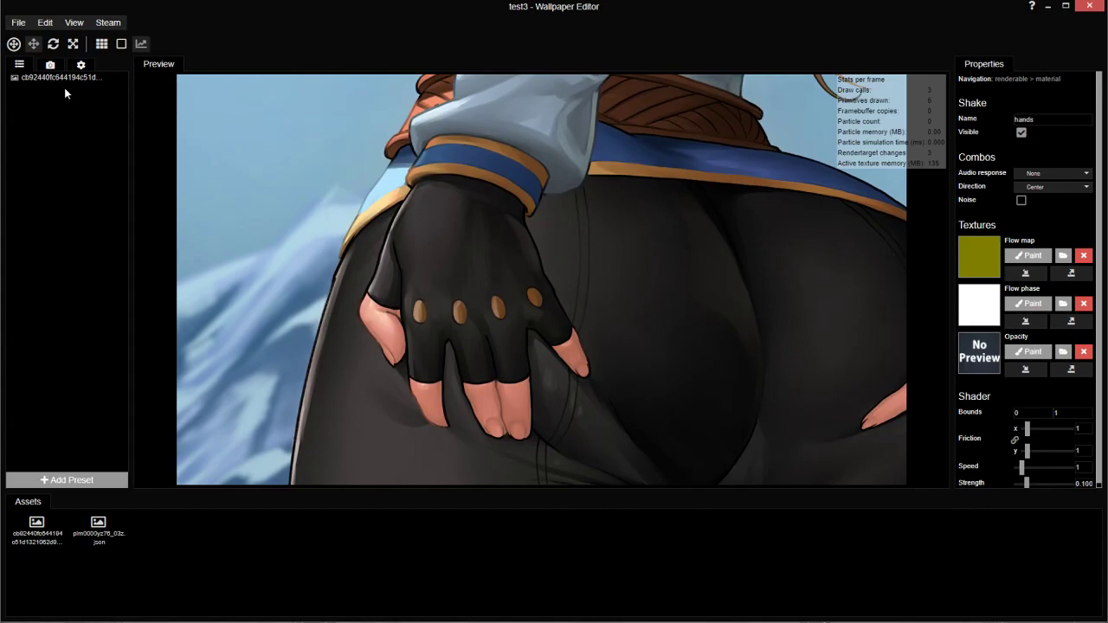
Hide the image layer's updown effect and open the settings of the hands effect.
click(19, 66)
click(39, 78)
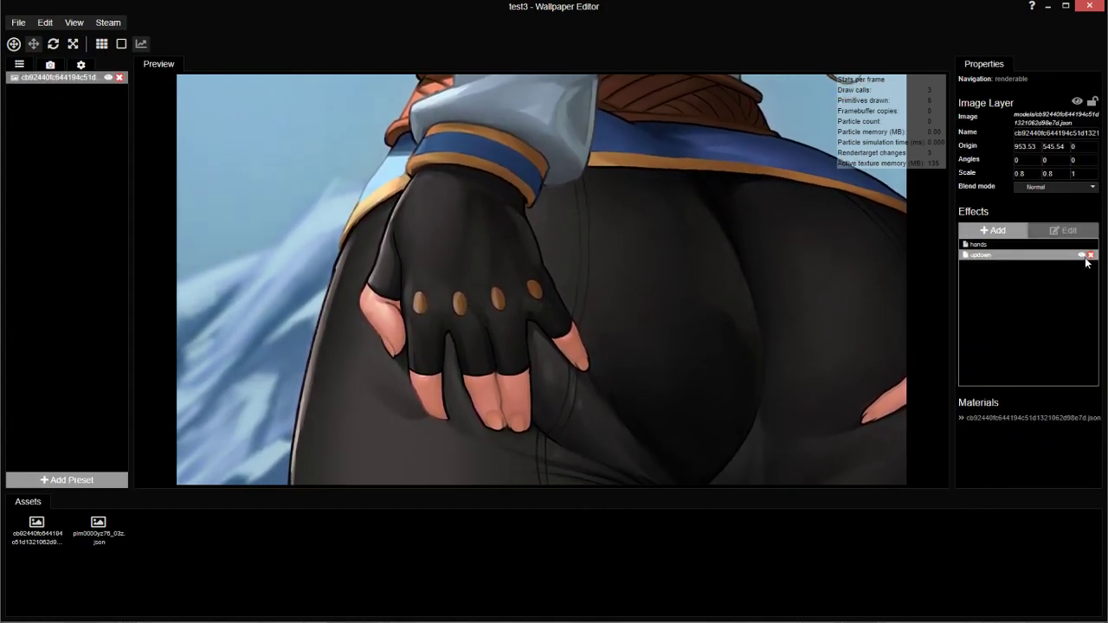
double_click(997, 244)
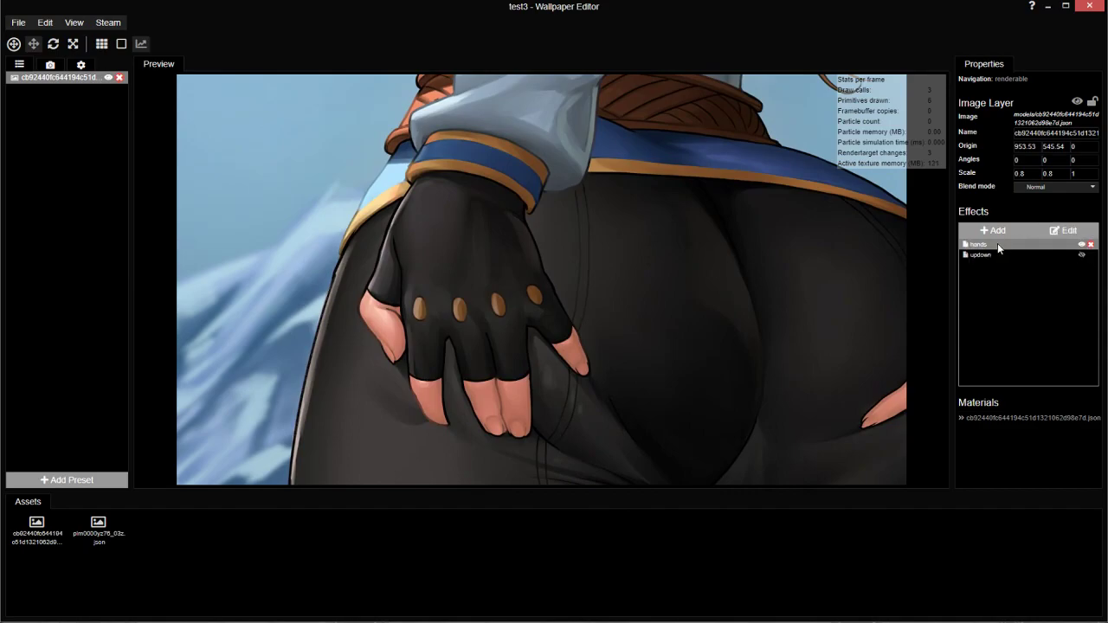
Paint the flow map over both hands with brush size 261, opacity 19 and hardness 0, and apply it with effect strength 0.13.
click(1028, 256)
scroll(468, 325, down, 2)
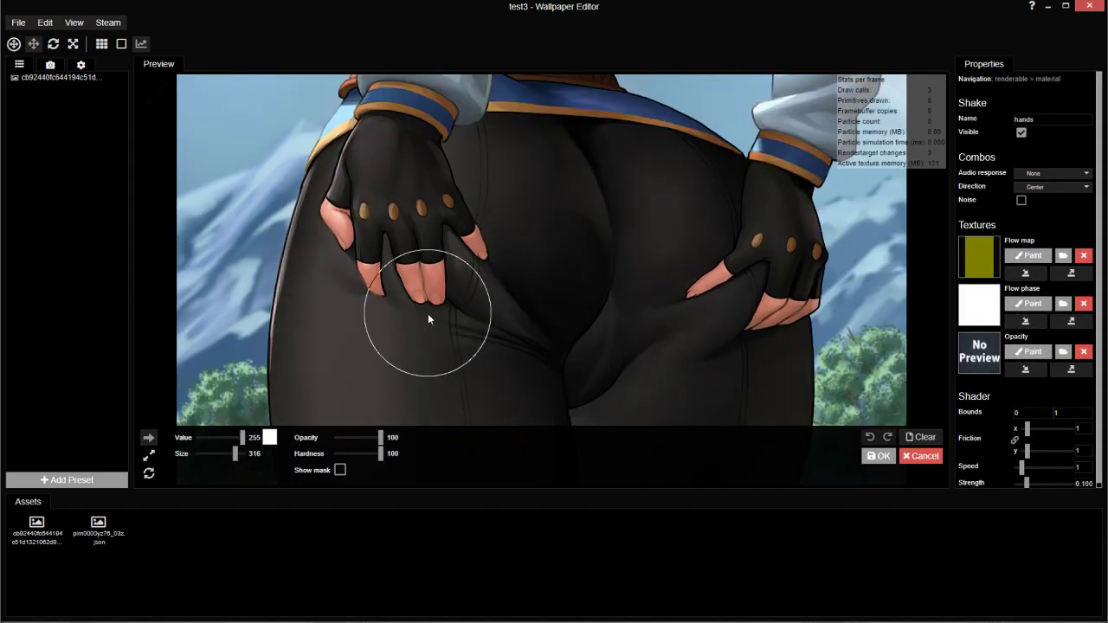
scroll(285, 372, down, 1)
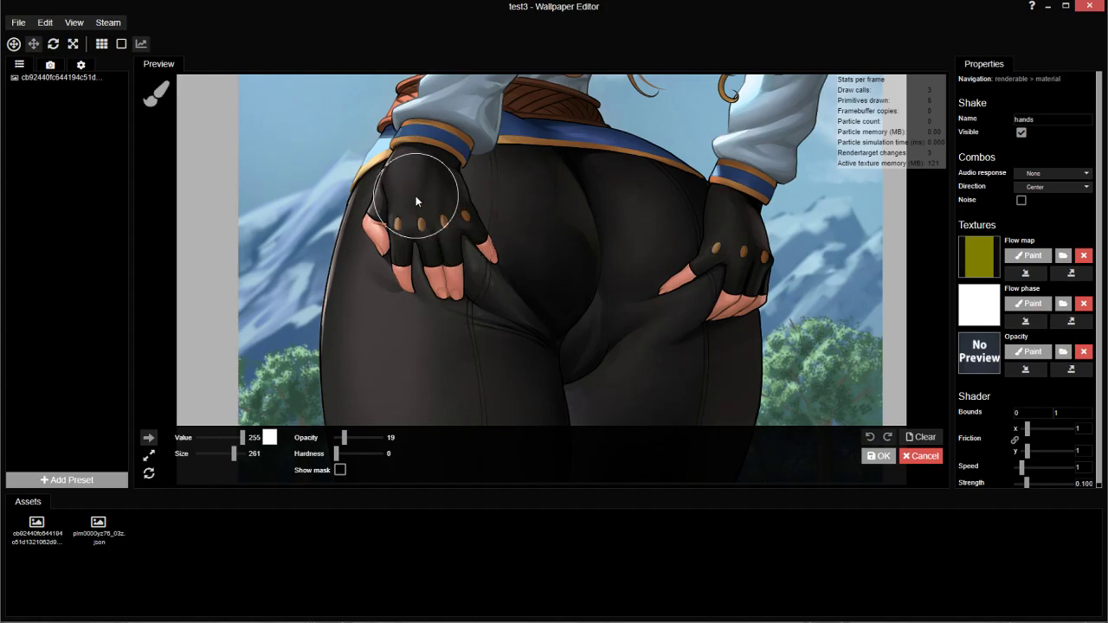
key(ctrl+s)
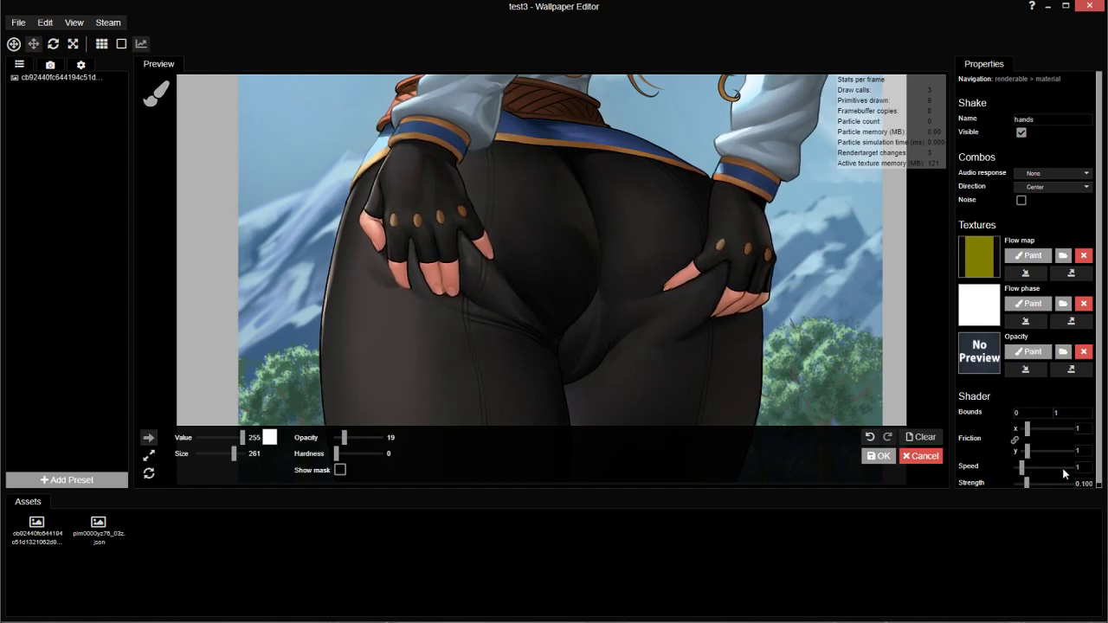
drag(1026, 483, 1030, 483)
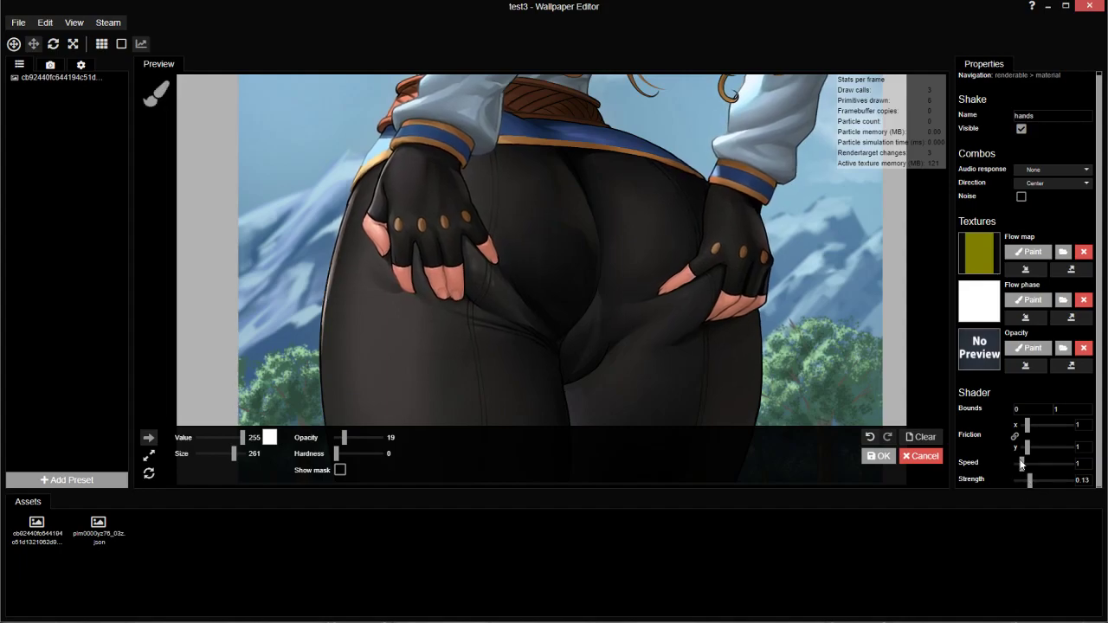
click(877, 459)
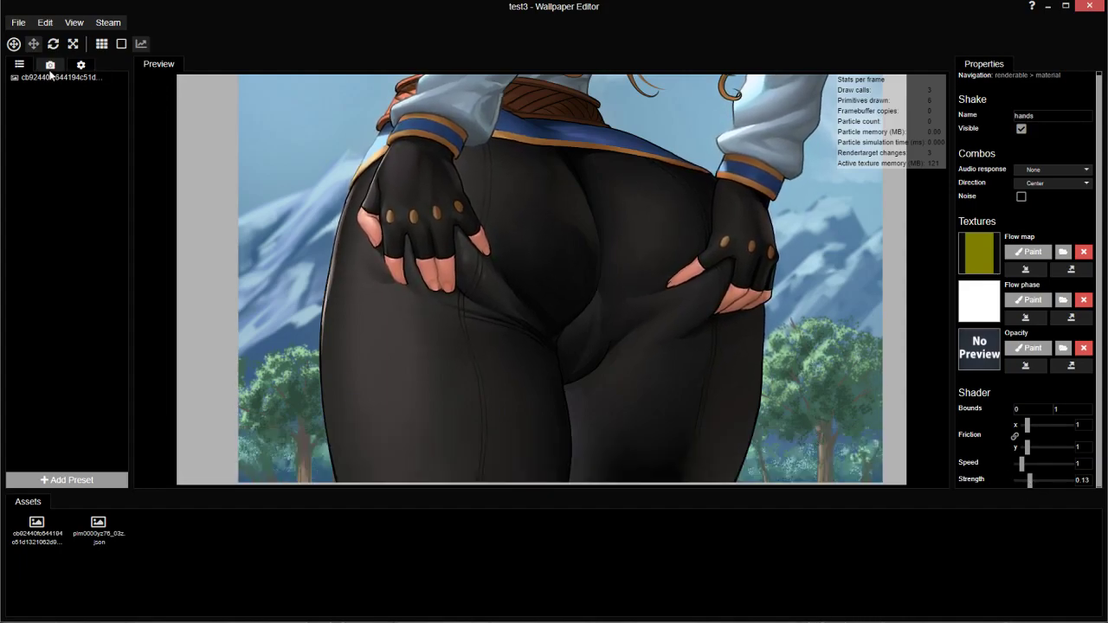
Review the settings of the updown effect and save the project.
click(39, 79)
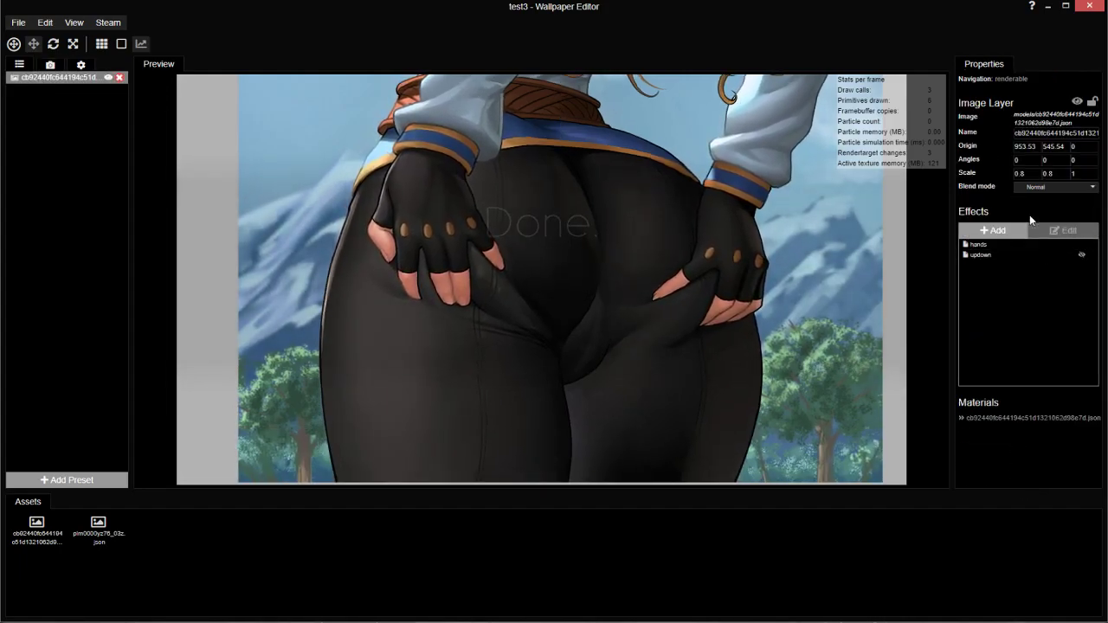
double_click(1011, 253)
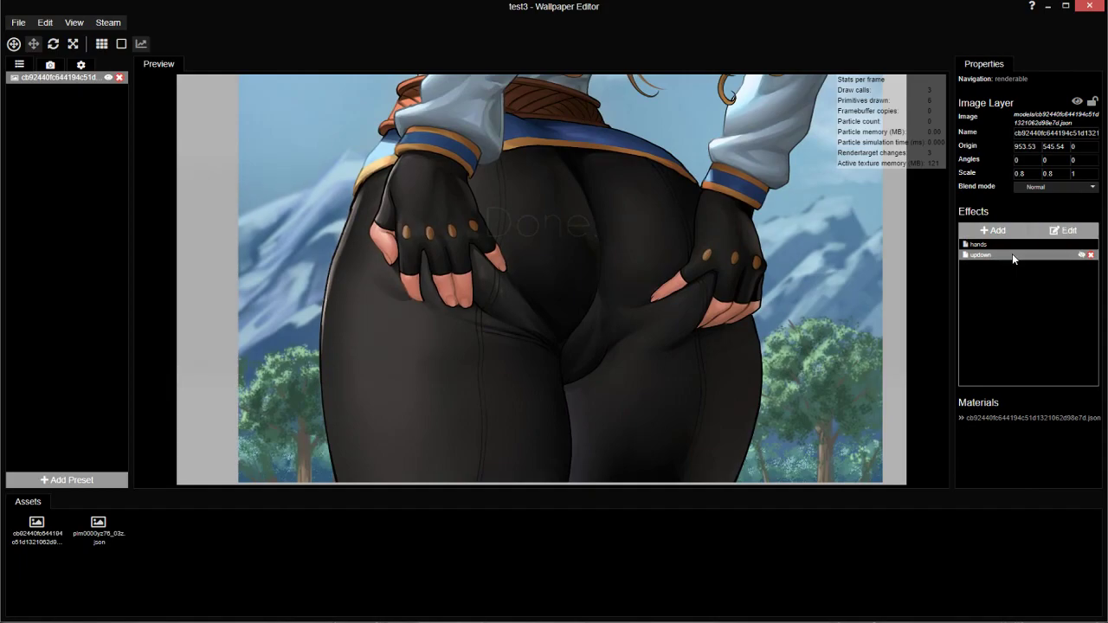
click(66, 79)
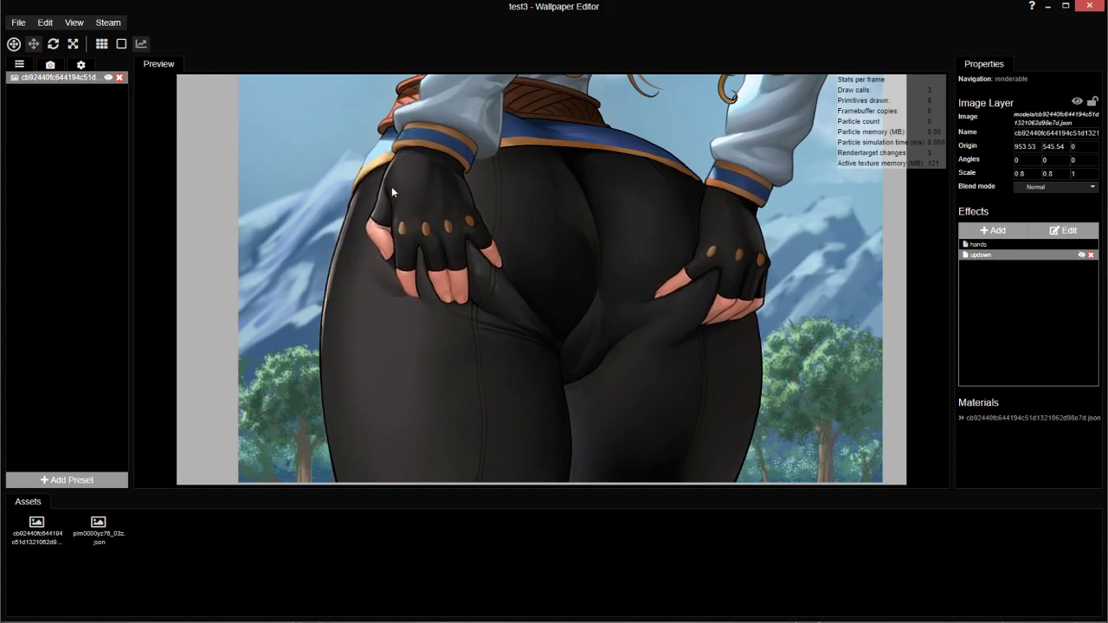
double_click(1004, 254)
key(ctrl+s)
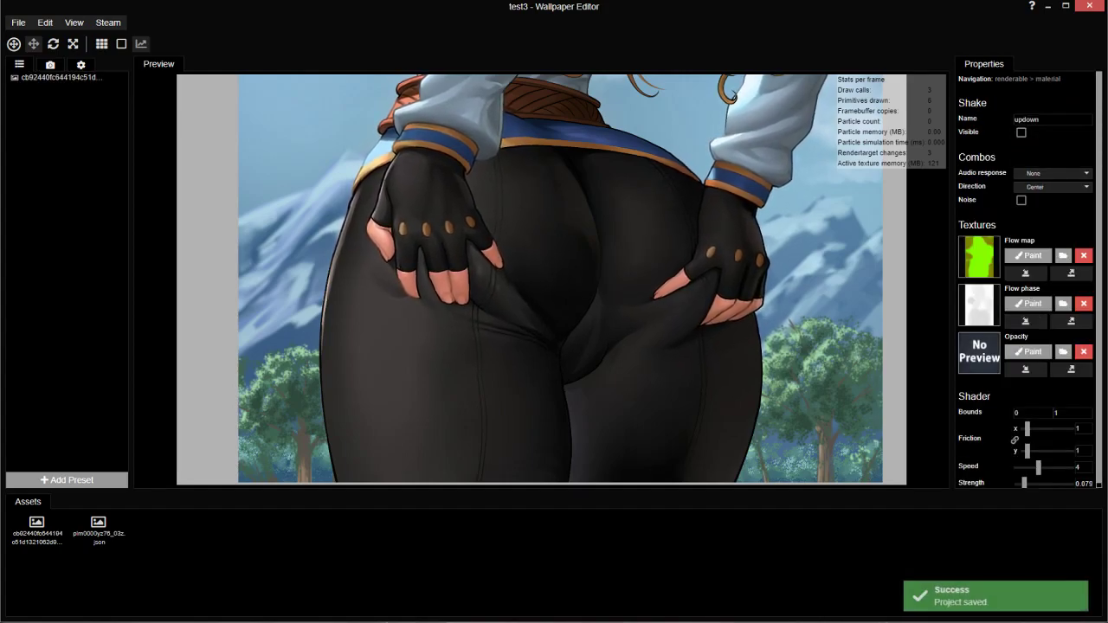
Reopen the hands effect's settings and examine the motion across more of the character.
click(45, 77)
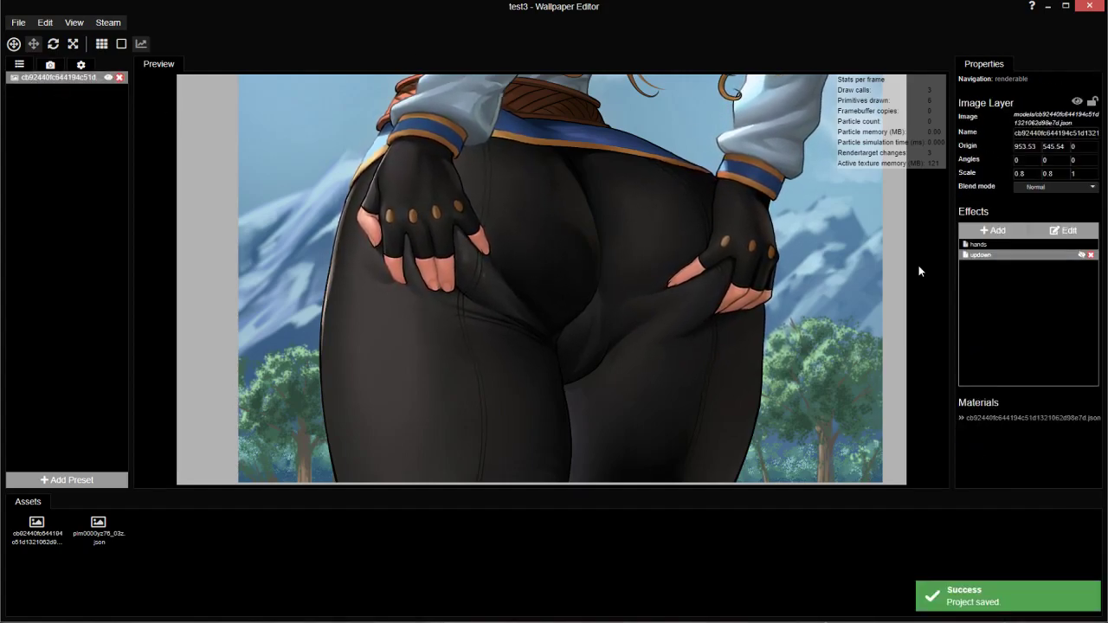
double_click(1022, 243)
scroll(749, 208, down, 3)
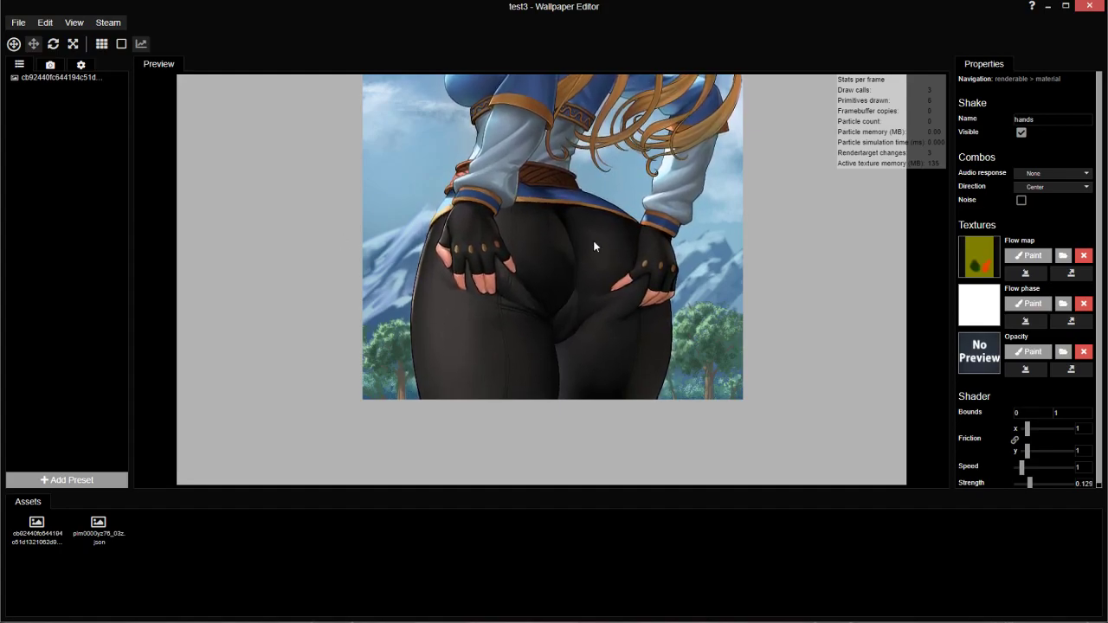
Save the project and try speed values of 2 and 4 on the hands effect.
drag(747, 219, 703, 233)
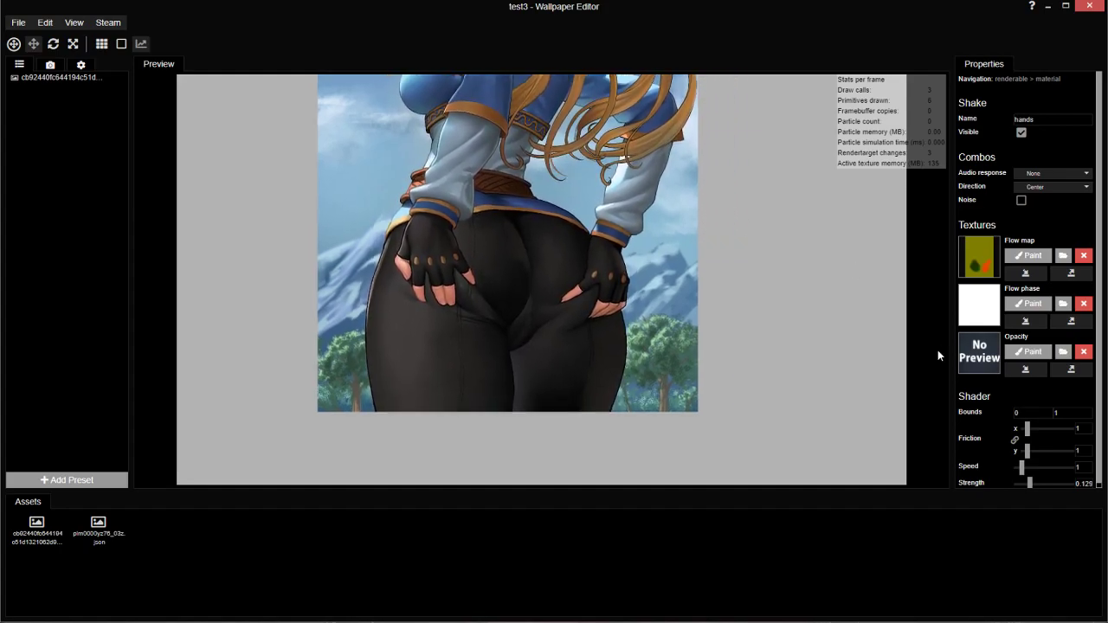
key(ctrl+s)
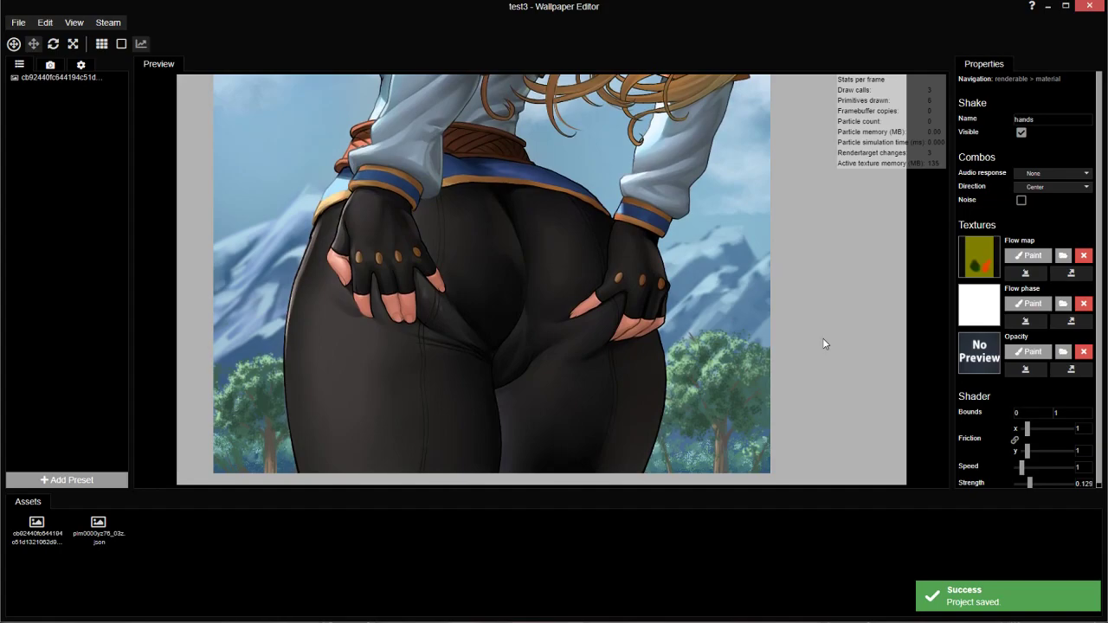
double_click(1078, 467)
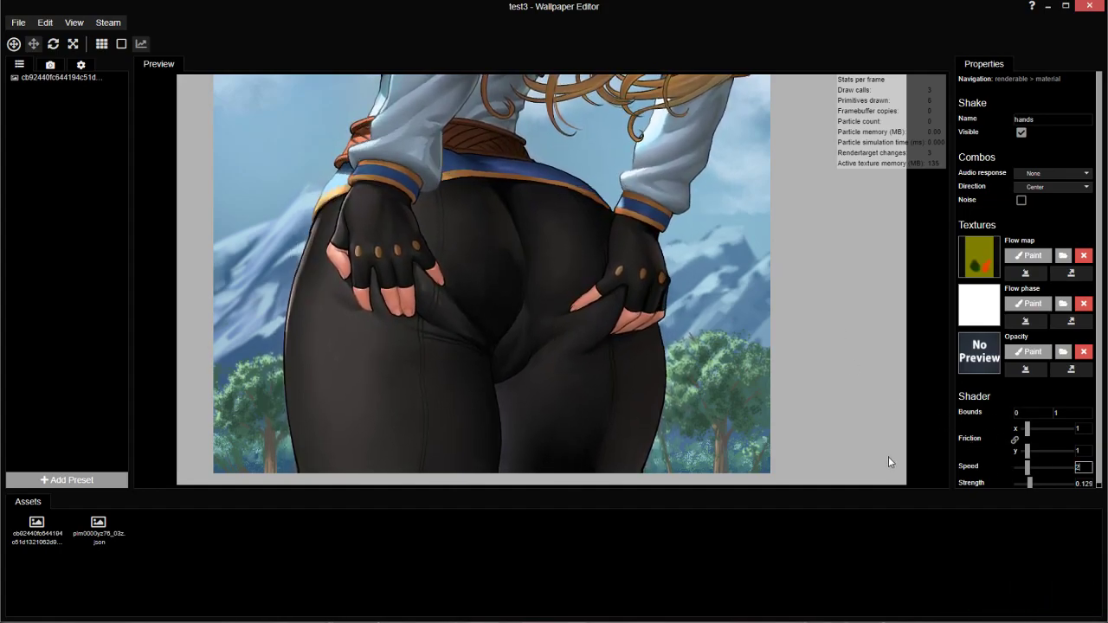
text(2)
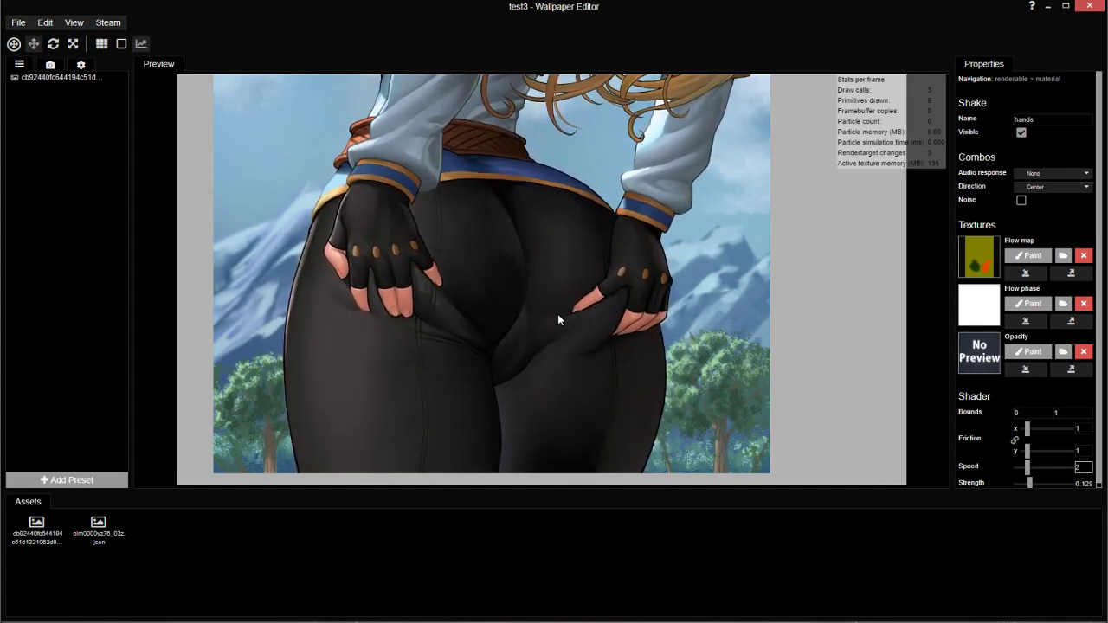
drag(1082, 467, 755, 437)
text(4)
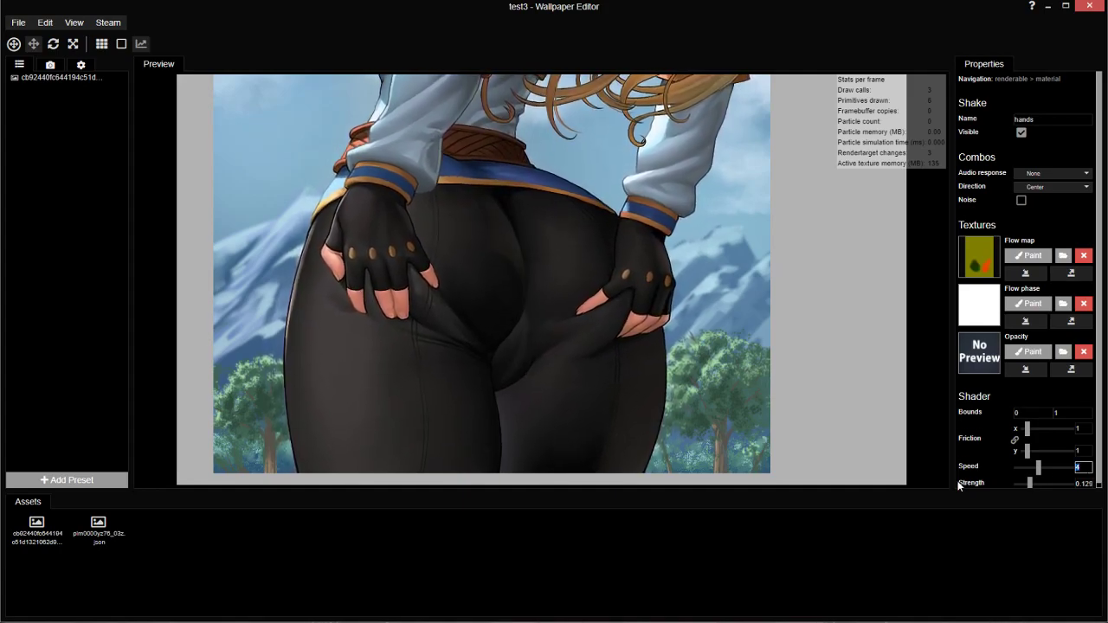
Set the hands effect's speed to -4, check the motion and save the project.
text(.4)
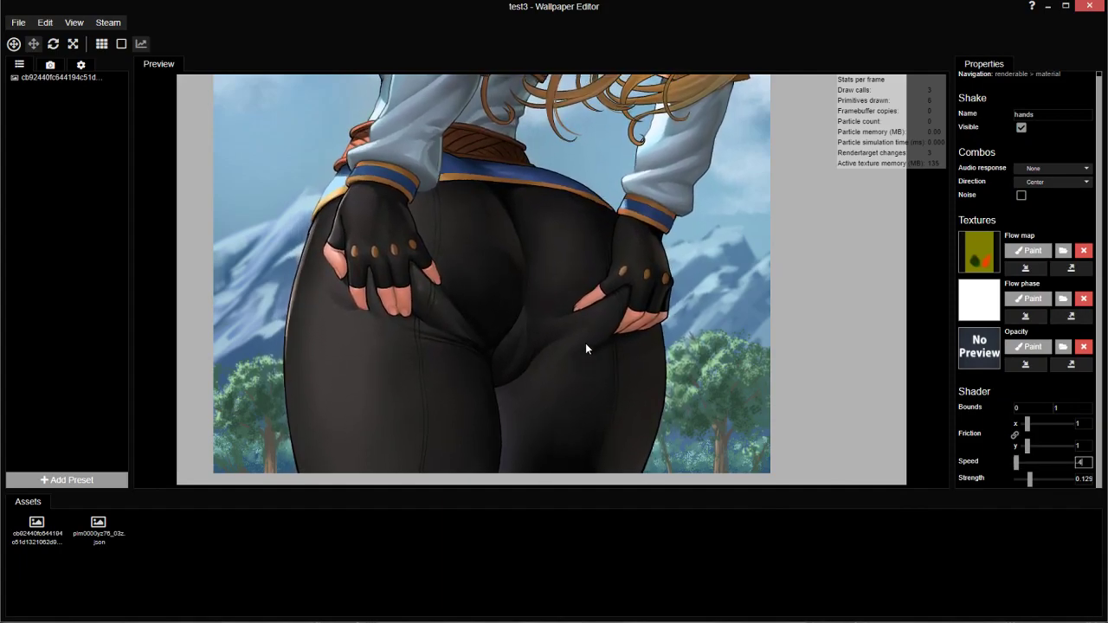
scroll(488, 279, down, 2)
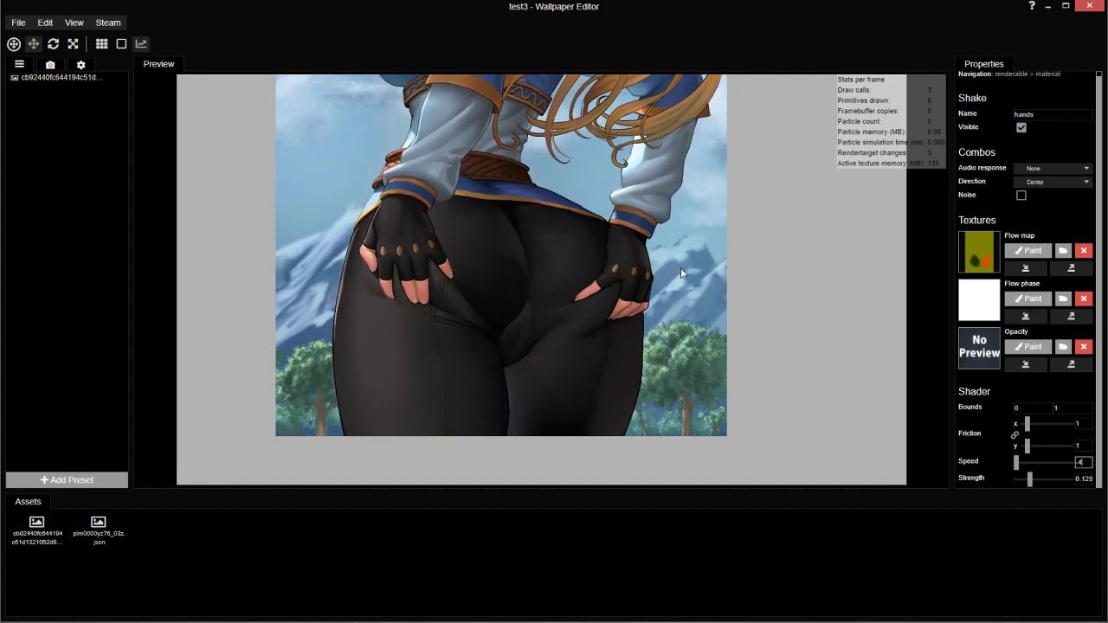
scroll(581, 227, up, 2)
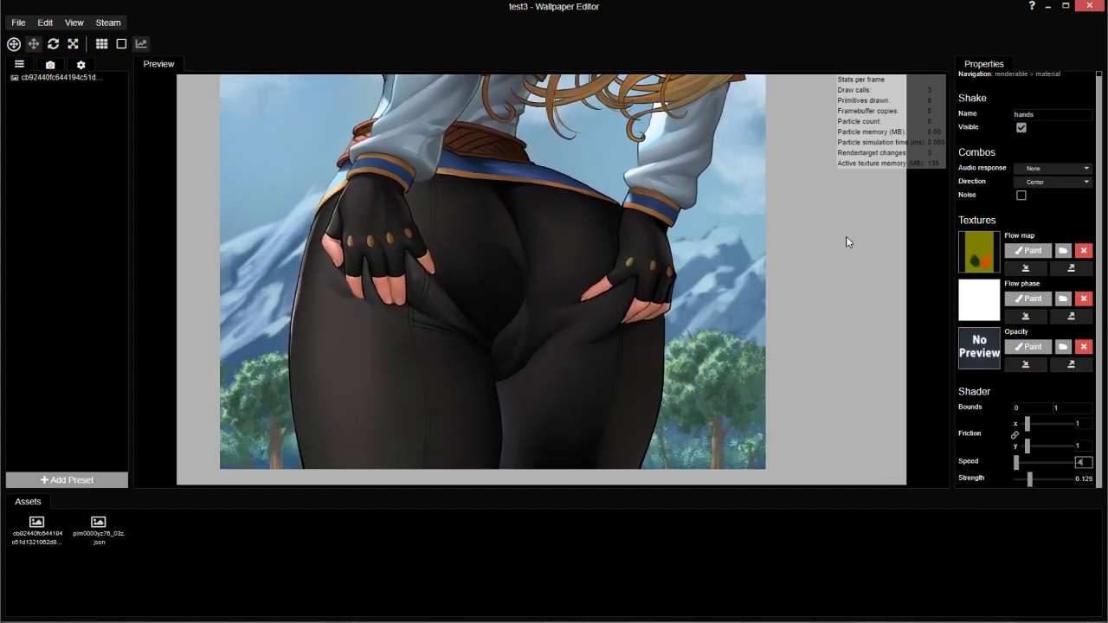
key(ctrl+s)
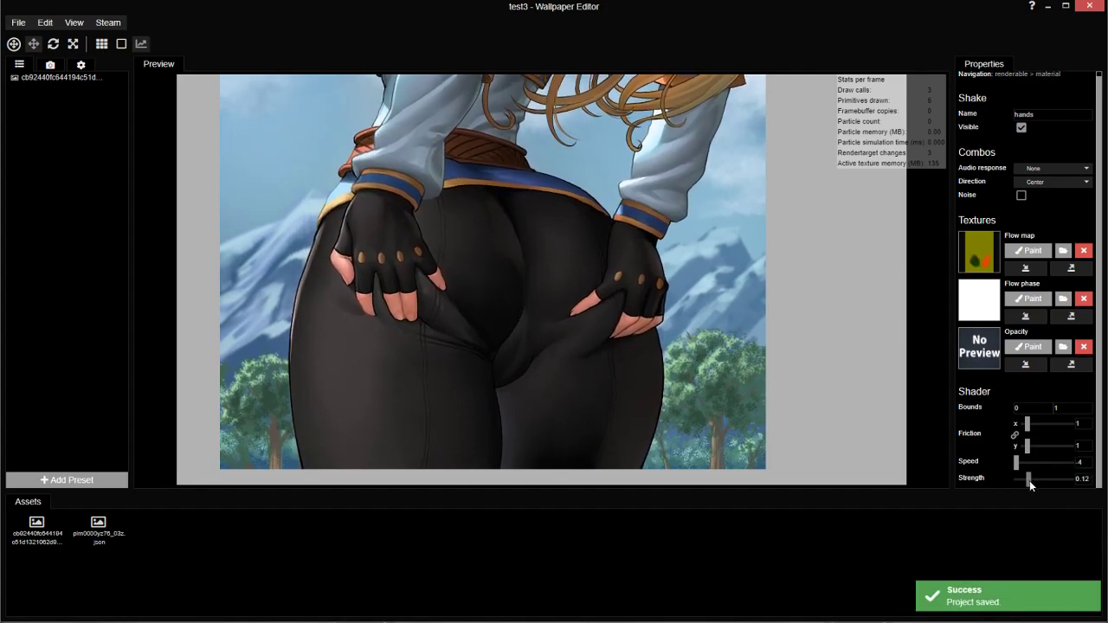
Lower the hands effect's strength to 0.09 and try a speed of -8 before returning it to -4.
drag(1029, 480, 1024, 482)
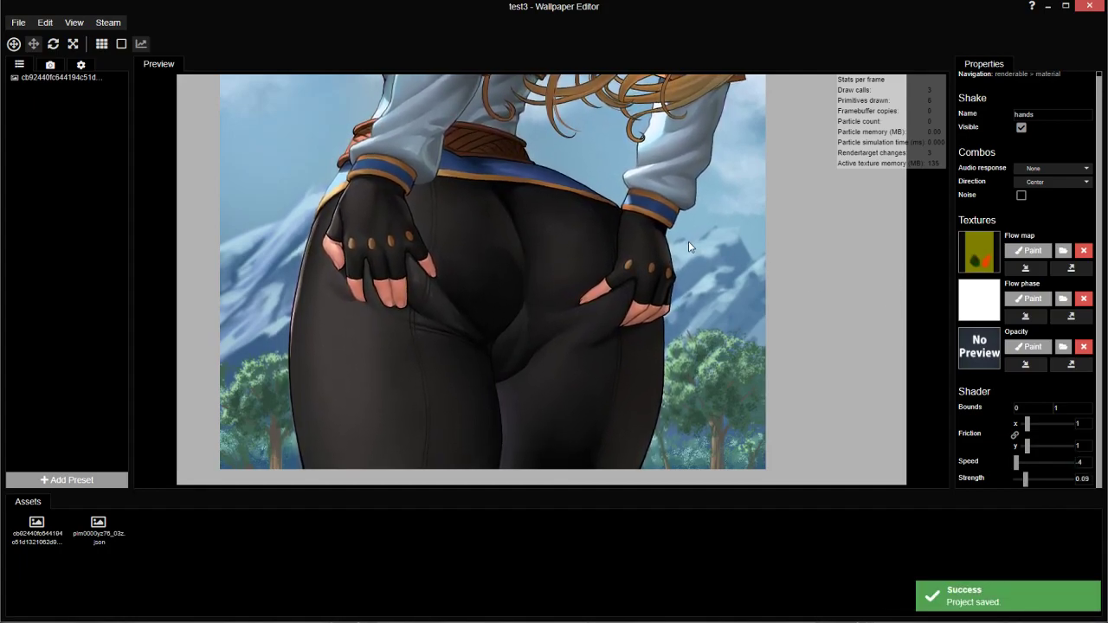
scroll(688, 241, down, 2)
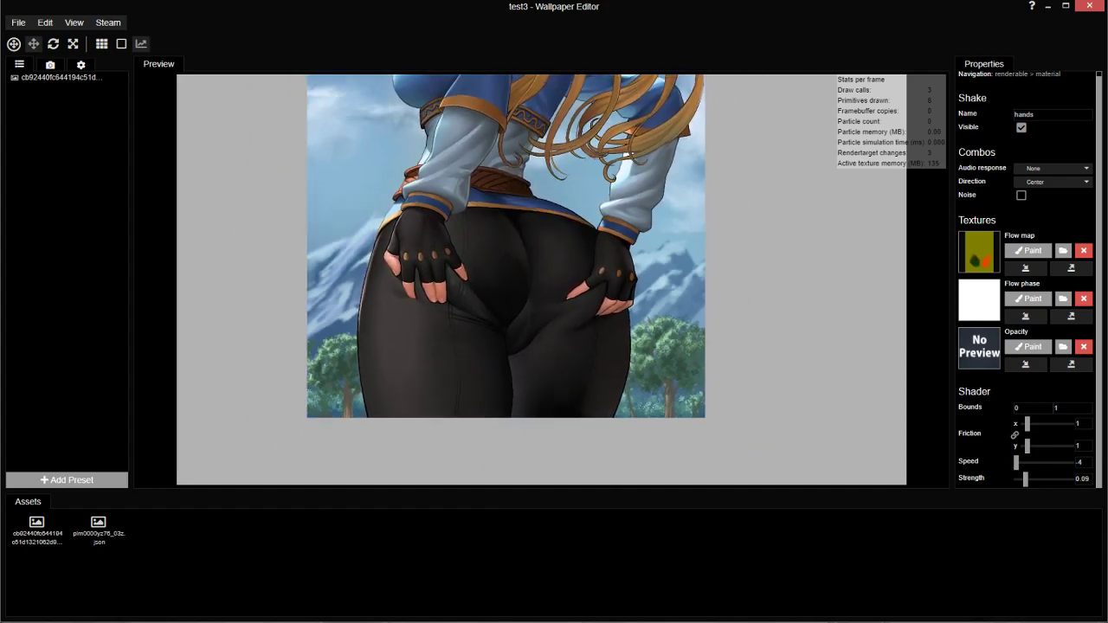
click(1081, 462)
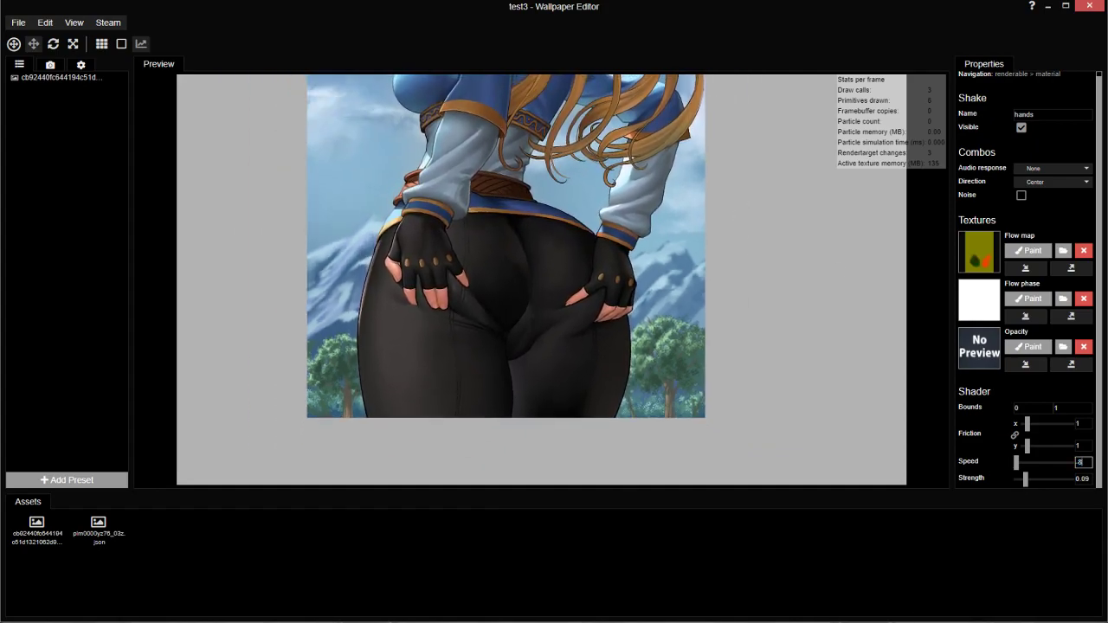
scroll(537, 207, up, 2)
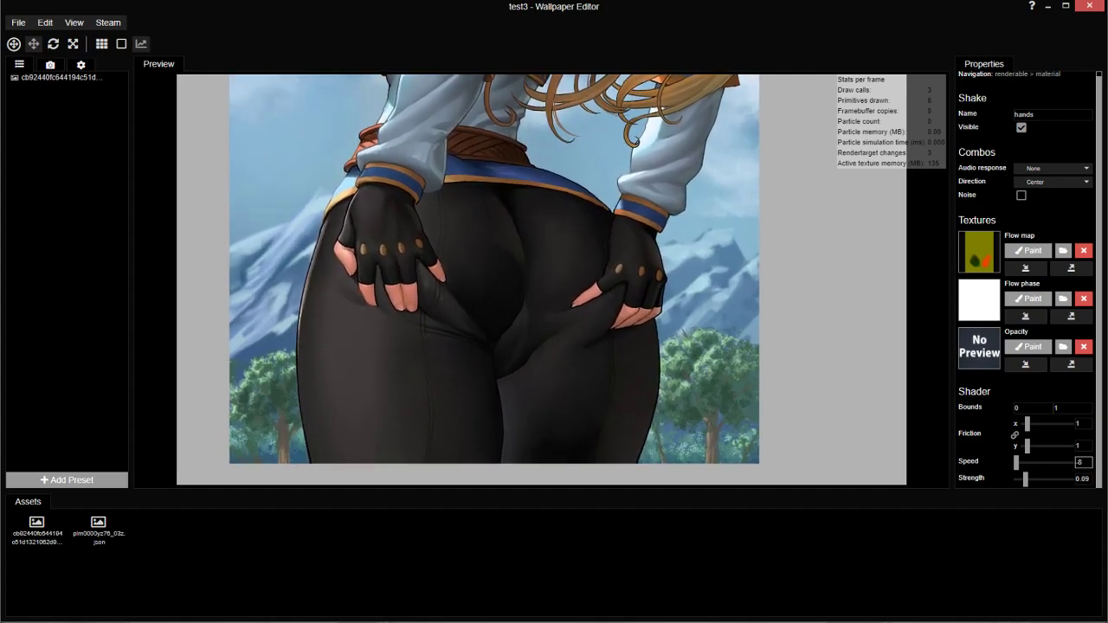
key(BackSpace)
text(4)
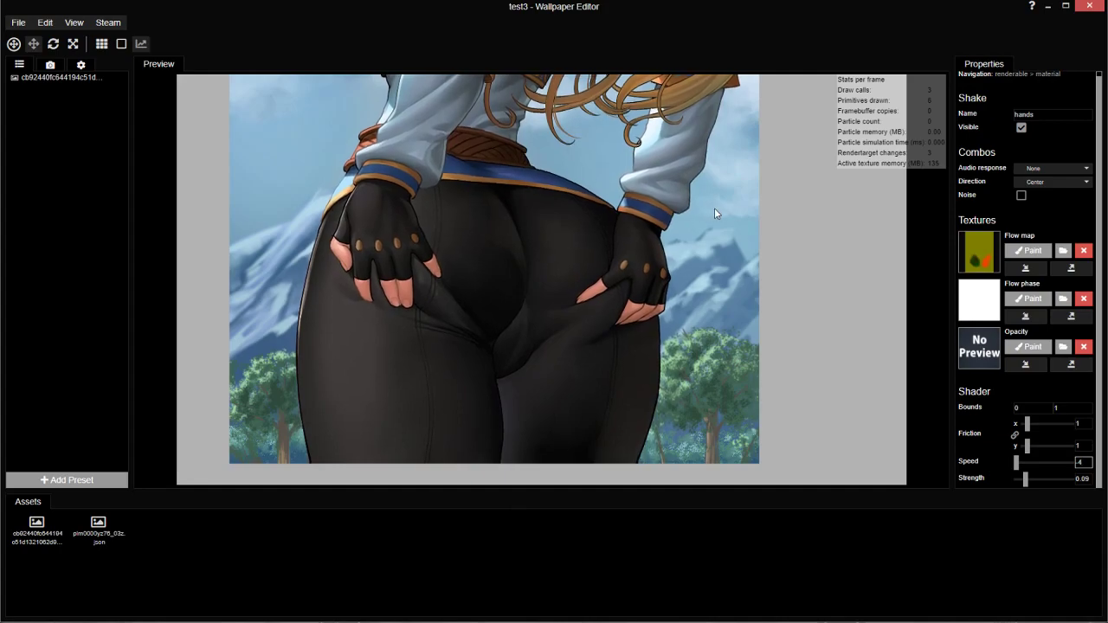
Edit the hands effect's flow phase mask with brush value 234, size 261 and opacity 19, and apply it.
click(1028, 299)
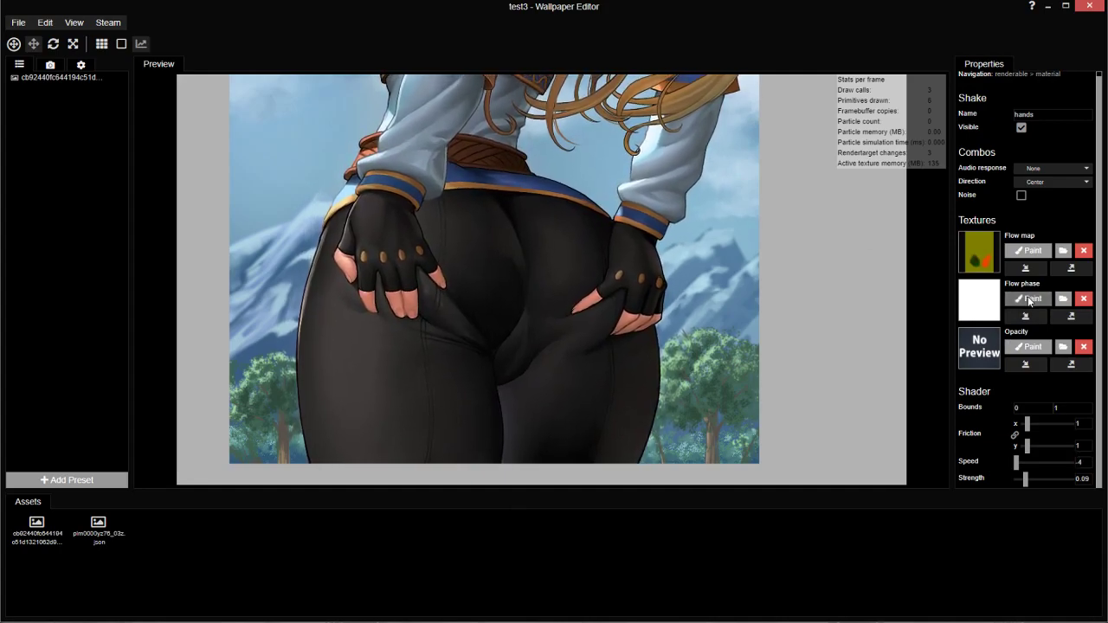
scroll(441, 267, up, 3)
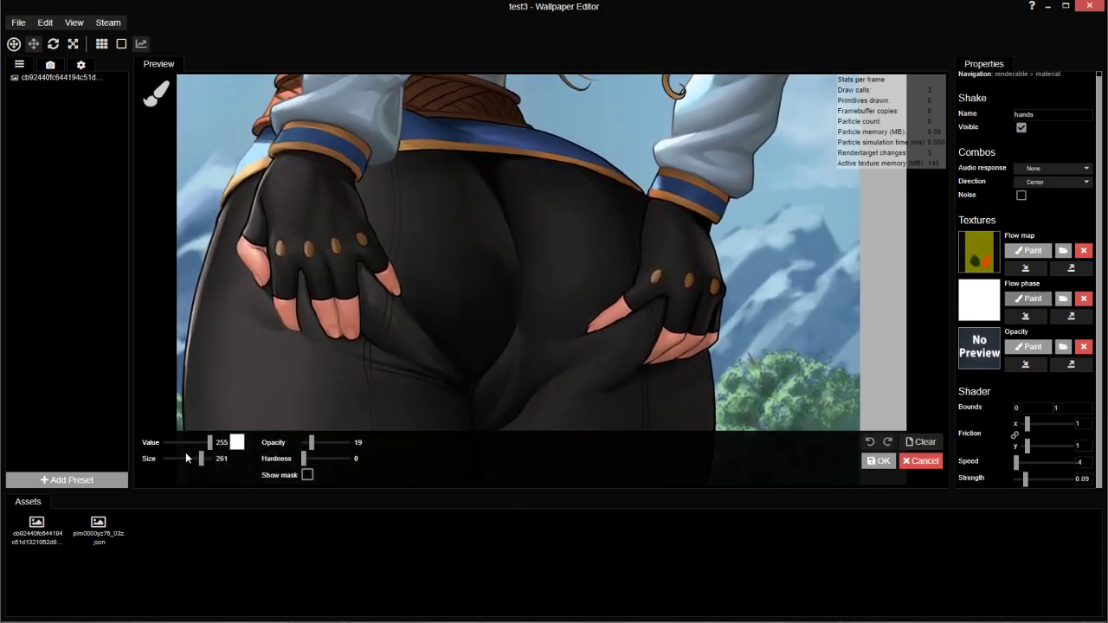
drag(210, 446, 207, 445)
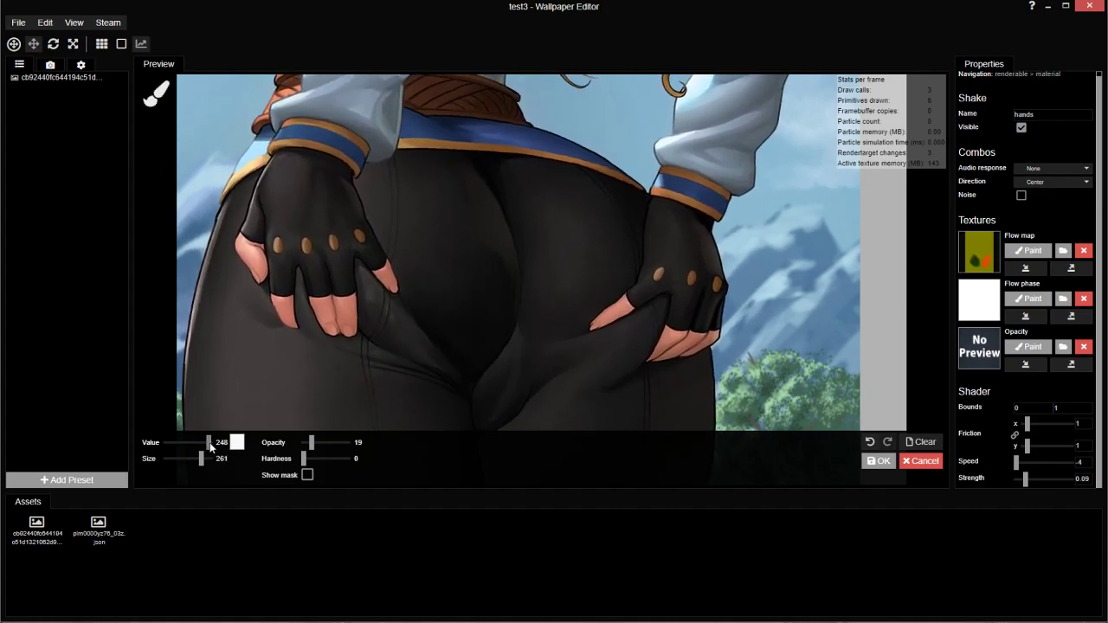
key(ctrl+s)
drag(209, 442, 209, 445)
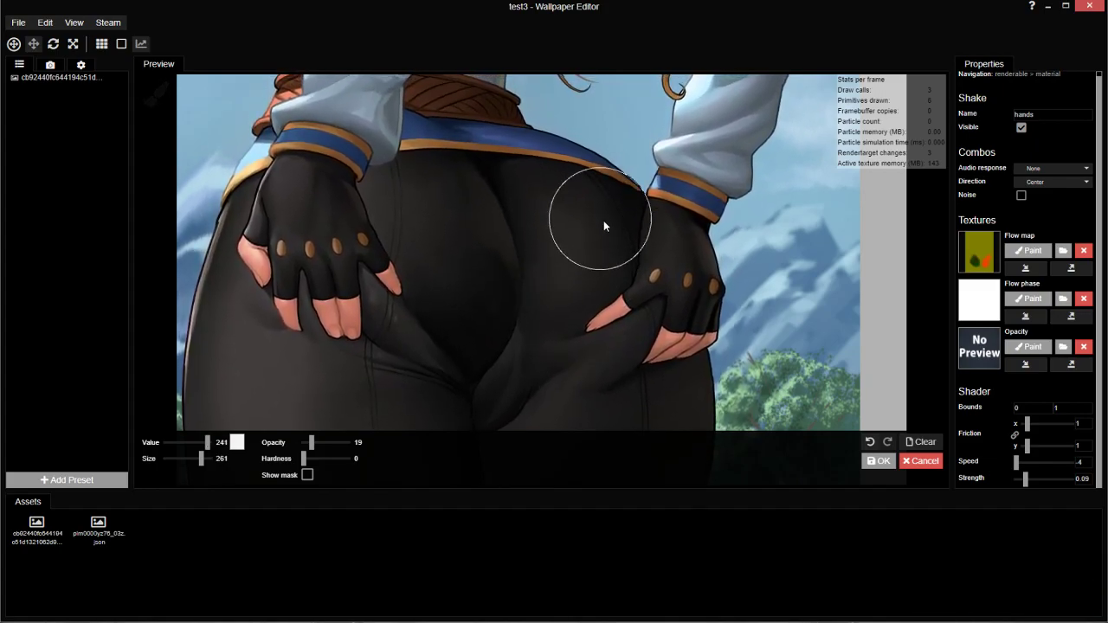
drag(209, 442, 206, 442)
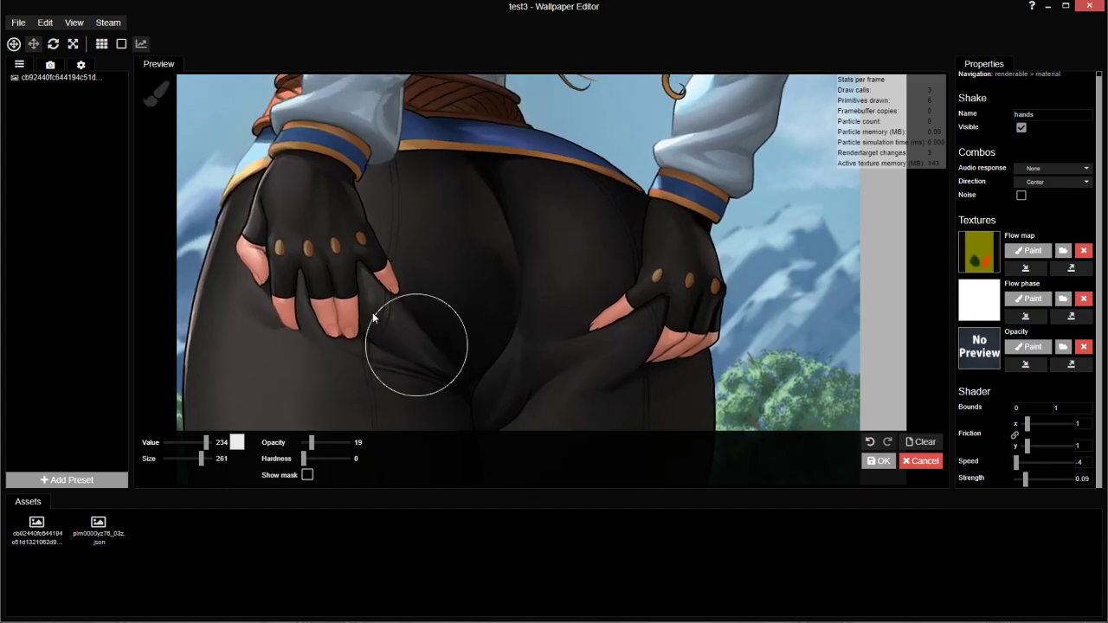
click(878, 461)
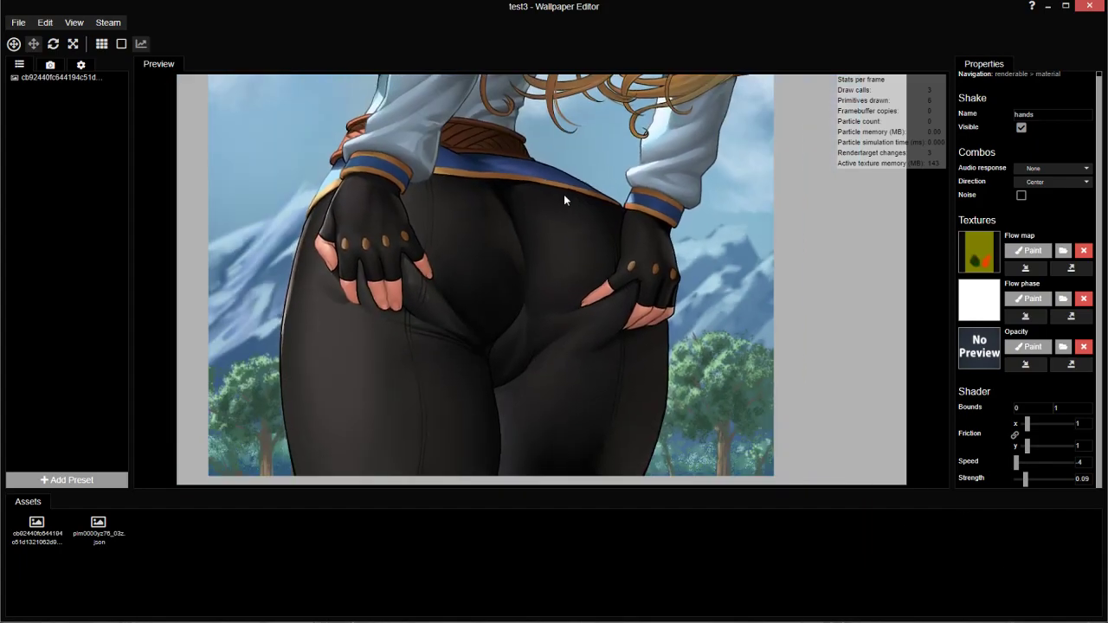
Hide the image layer's hands and updown effects and add a new Shake effect.
click(57, 80)
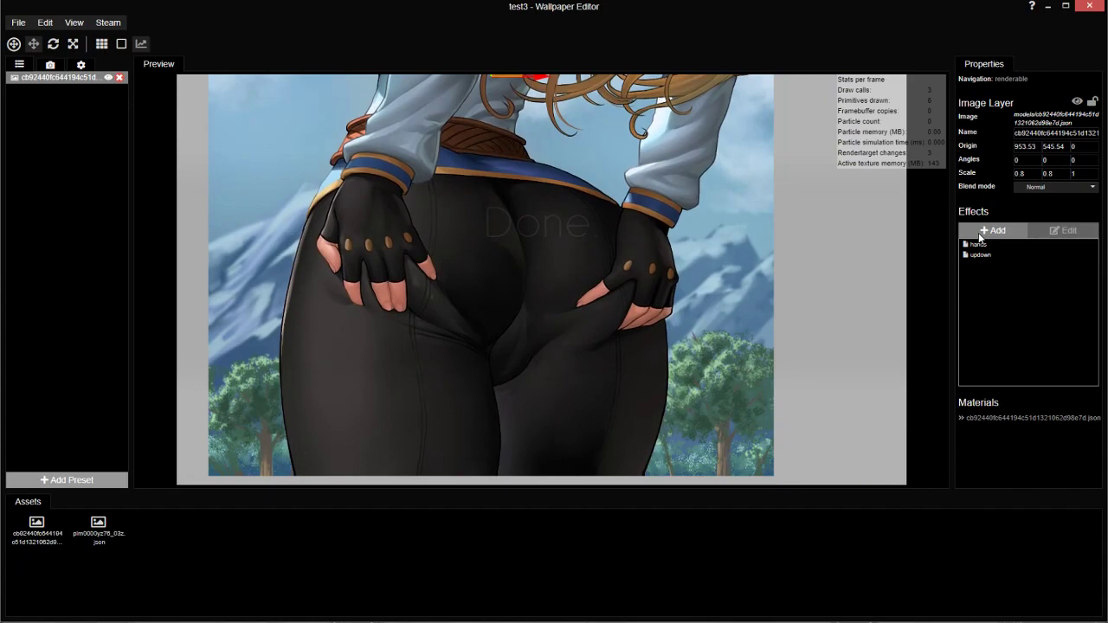
click(1079, 244)
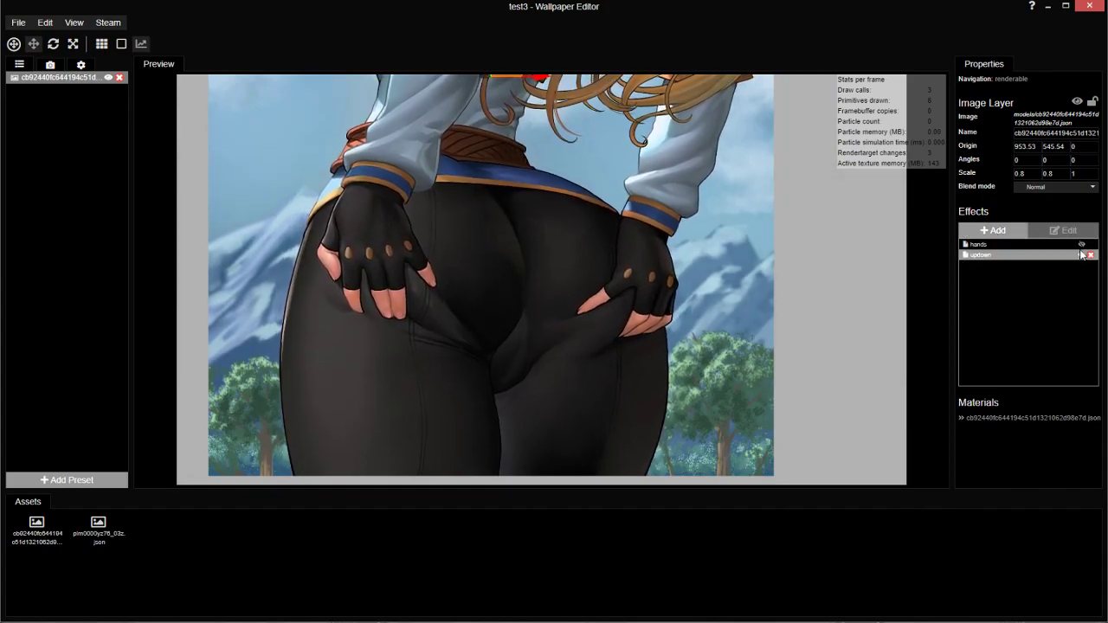
click(1081, 255)
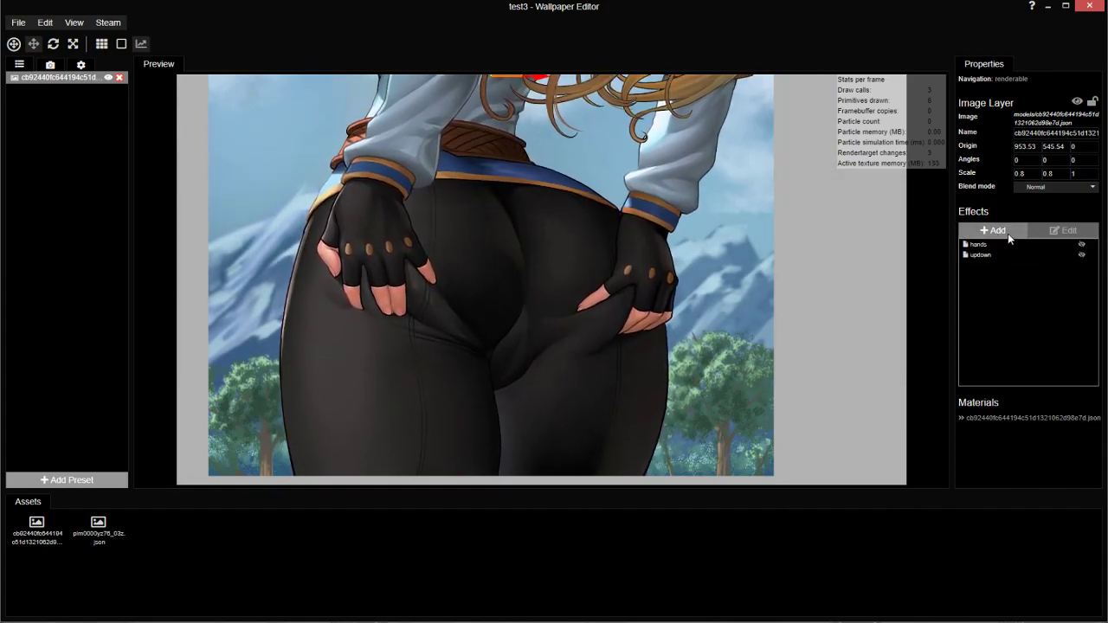
click(1005, 232)
double_click(488, 120)
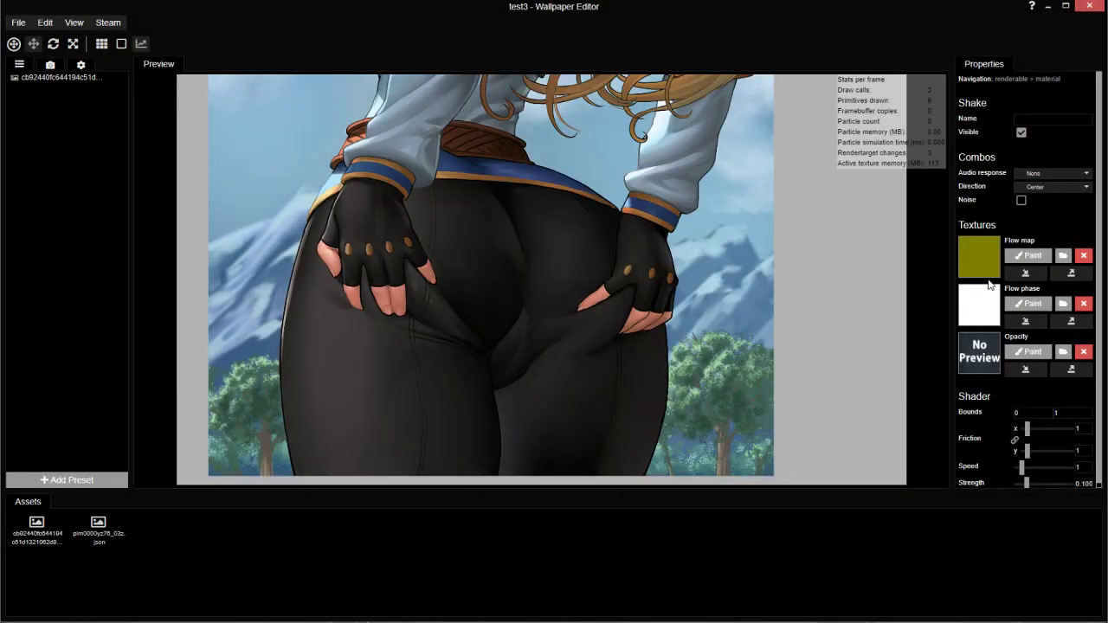
Paint the new Shake effect's flow map over the fingers with brush size 215, opacity 19 and hardness 0, and apply it.
click(1028, 255)
scroll(361, 316, up, 3)
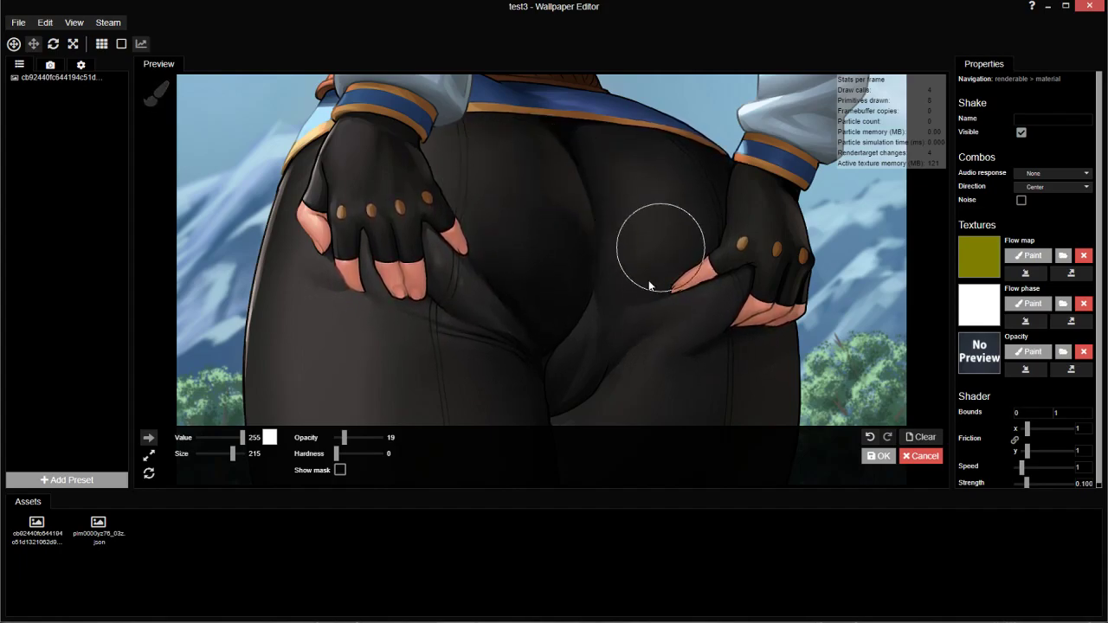
scroll(648, 279, down, 2)
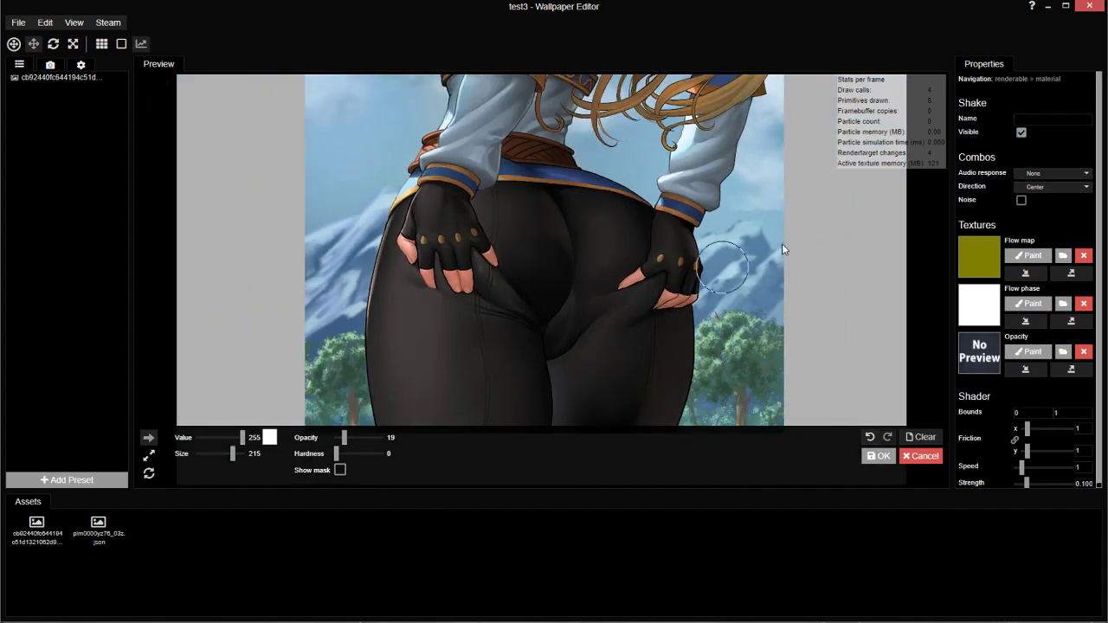
click(878, 456)
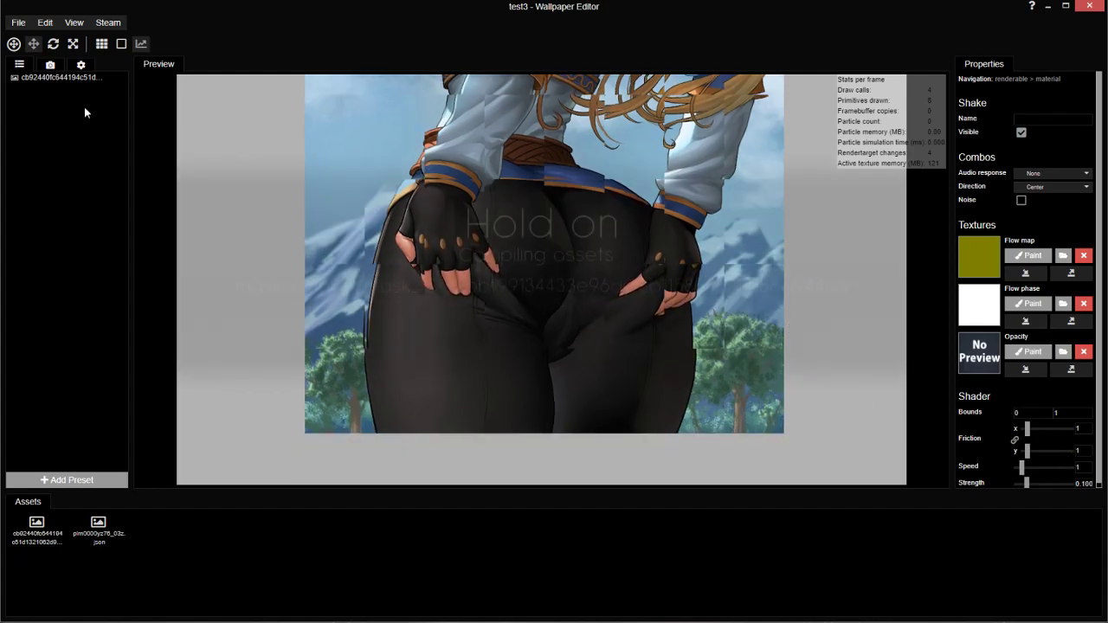
Show the image layer's hands and updown effects again and examine the finger motion of one gloved hand up close.
click(83, 77)
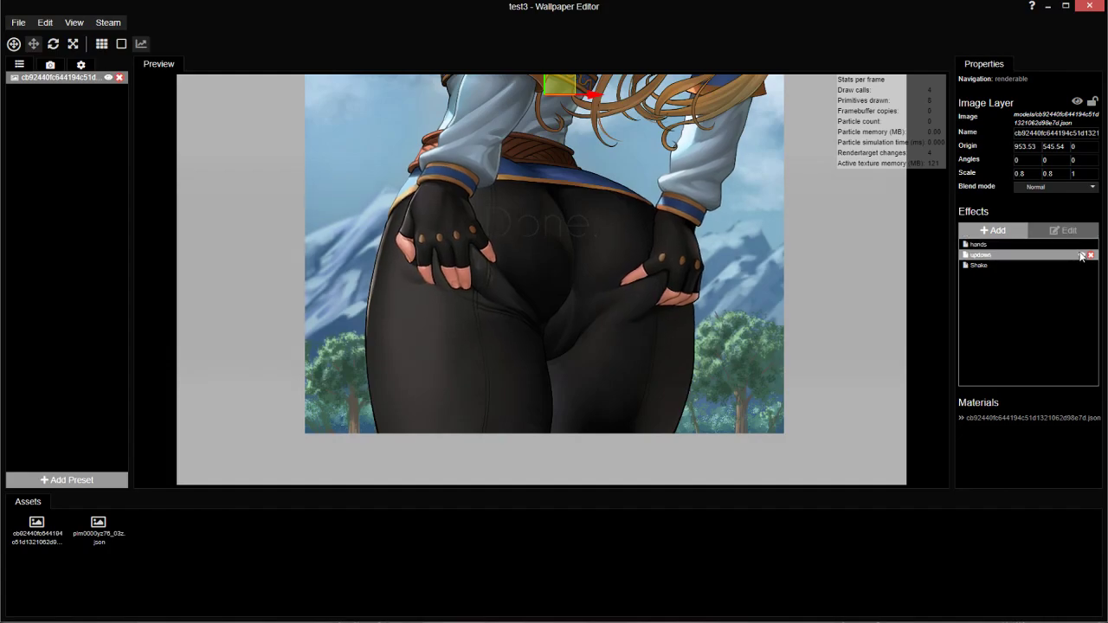
scroll(470, 255, up, 1)
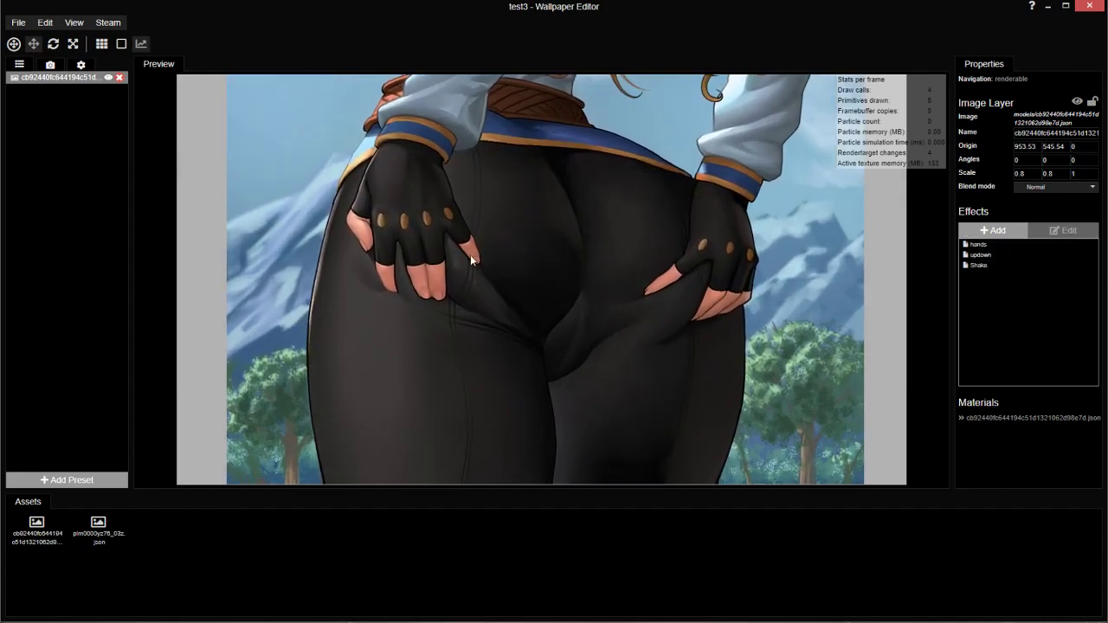
scroll(458, 247, up, 2)
scroll(328, 234, up, 2)
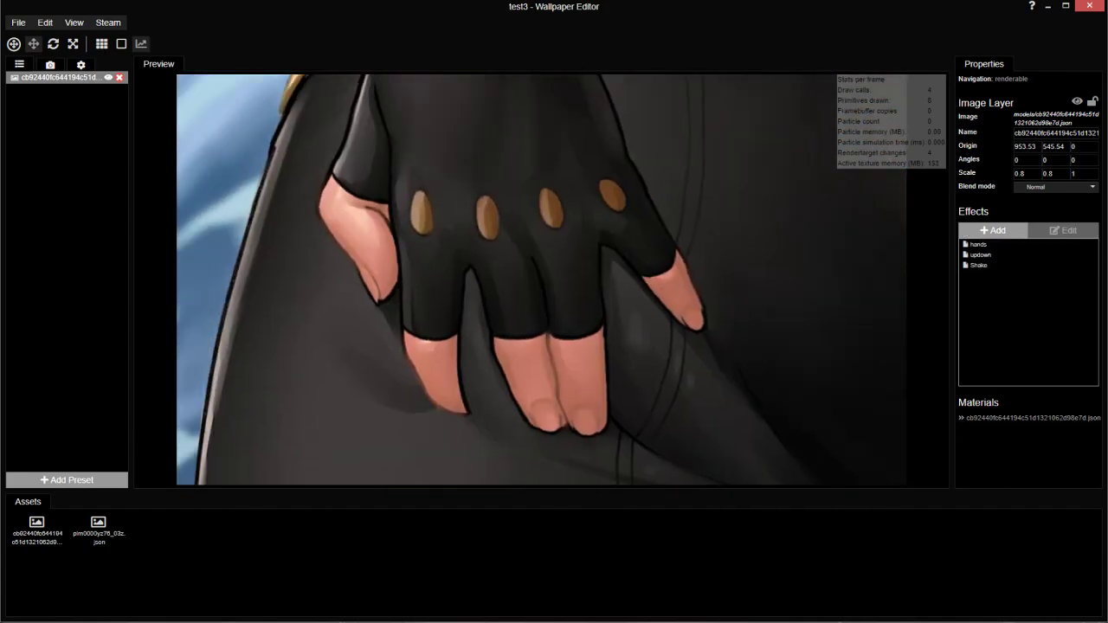
scroll(467, 247, up, 1)
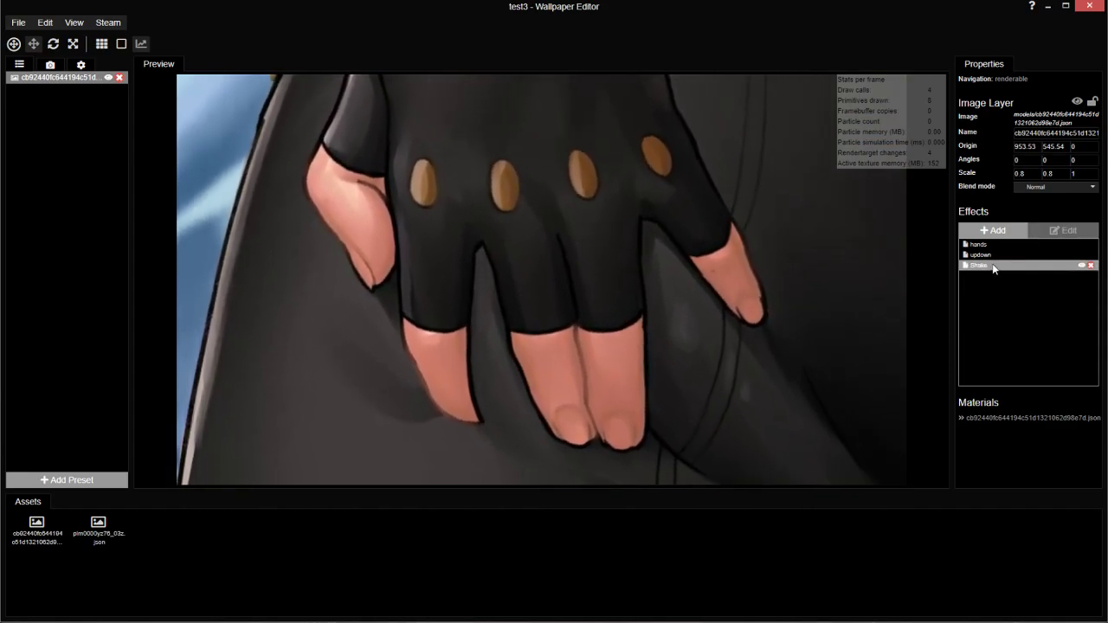
Move the new Shake effect to the top of the image layer's effects list and rename it finger.
drag(995, 265, 1004, 246)
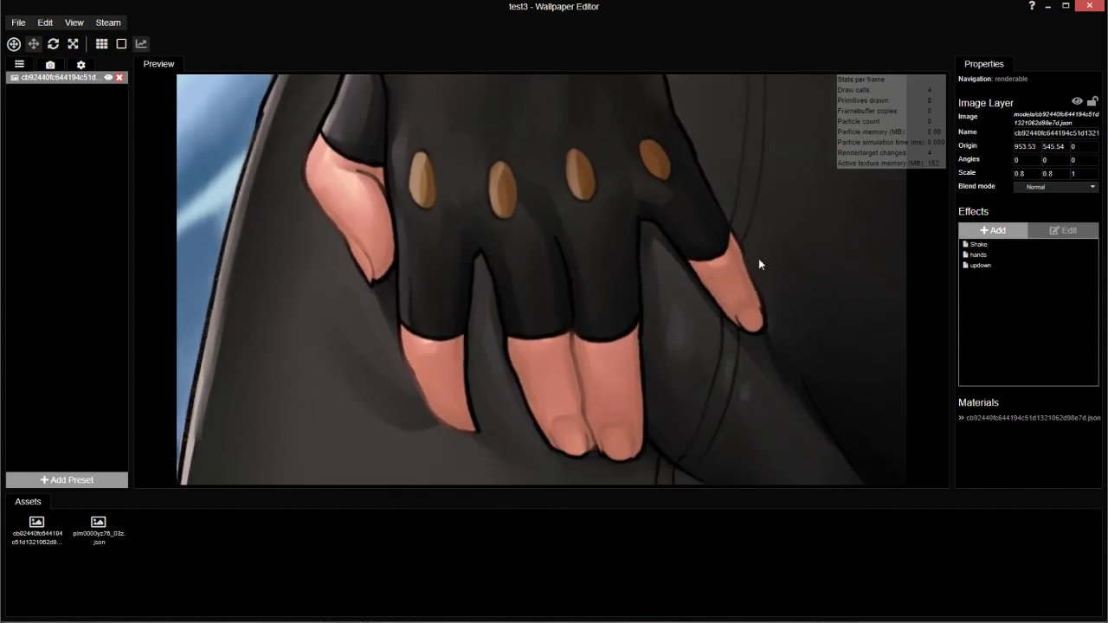
click(978, 244)
click(1063, 230)
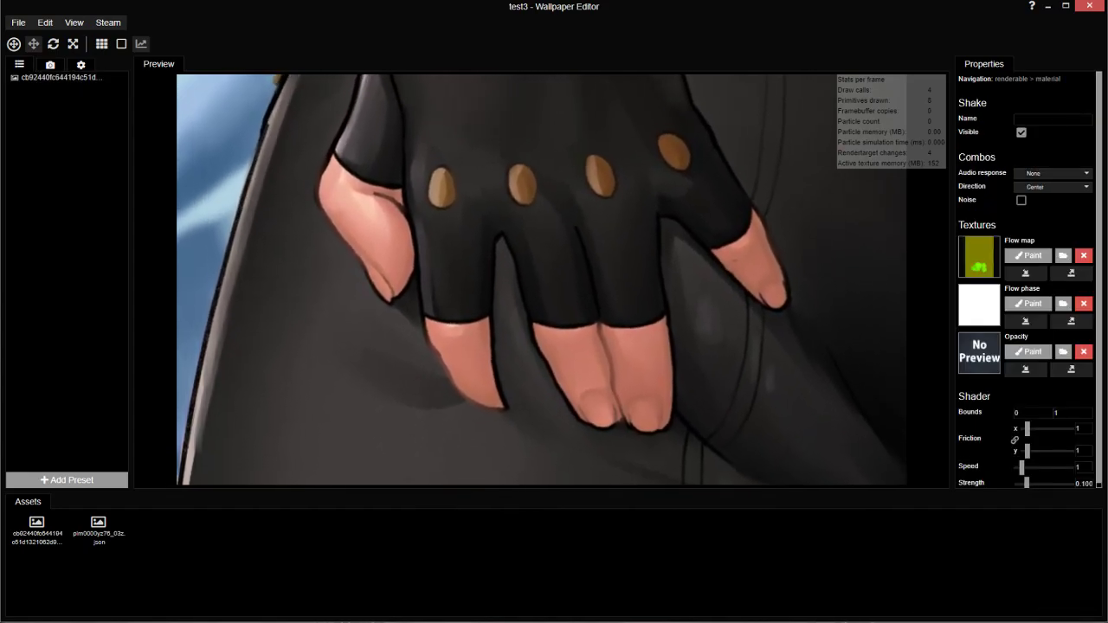
click(1052, 118)
text(finger)
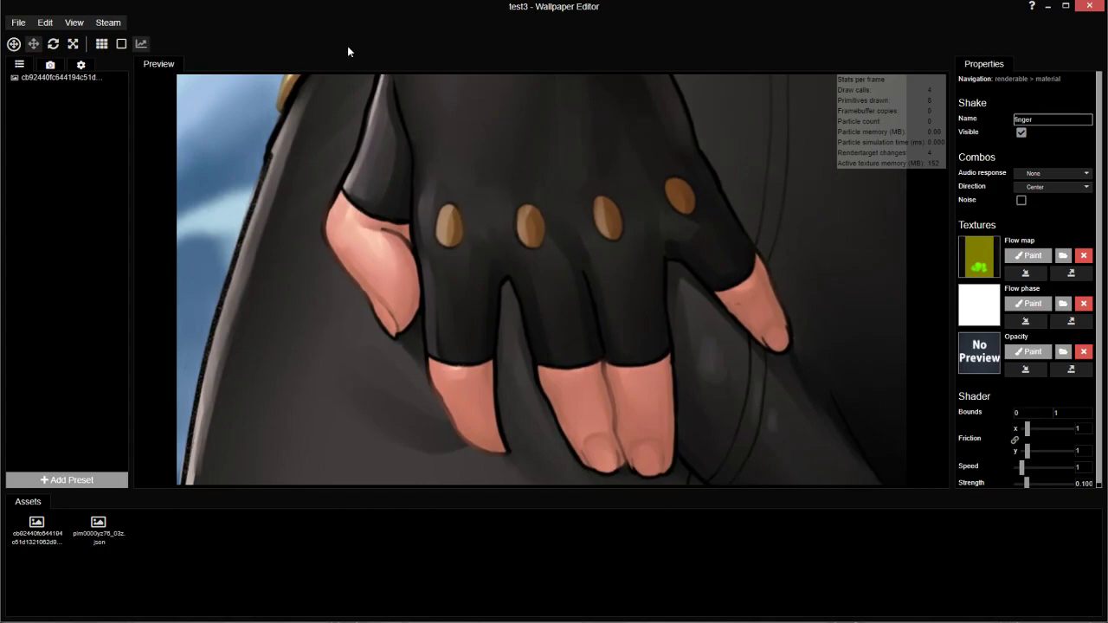
click(99, 78)
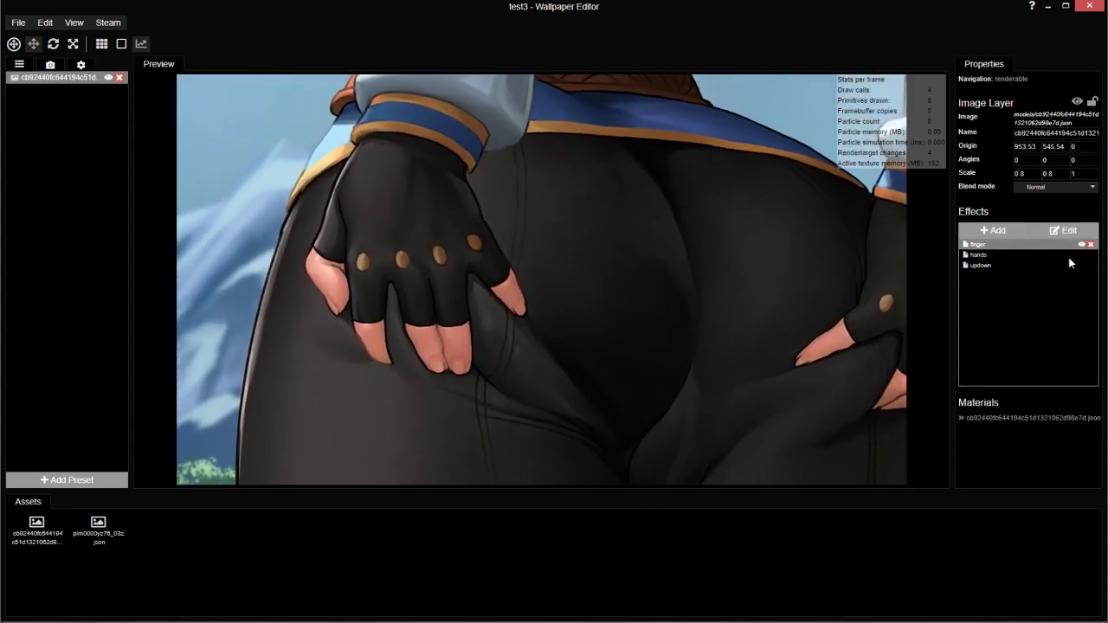
Open the finger effect's settings and raise its speed through 2 and 4 to 8, saving the project along the way.
click(987, 264)
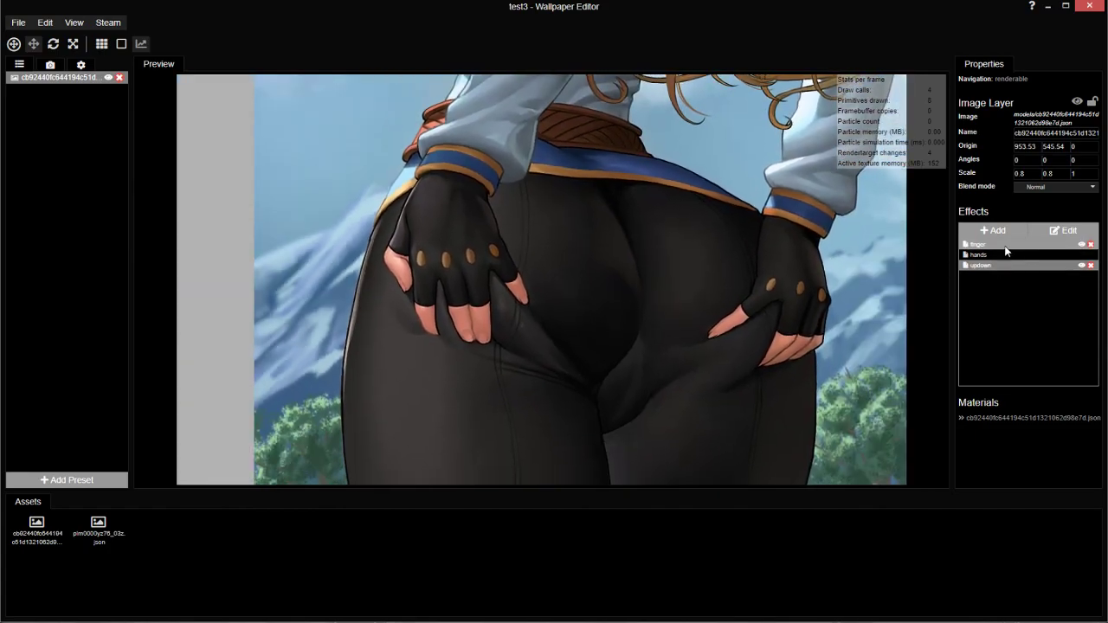
double_click(1034, 245)
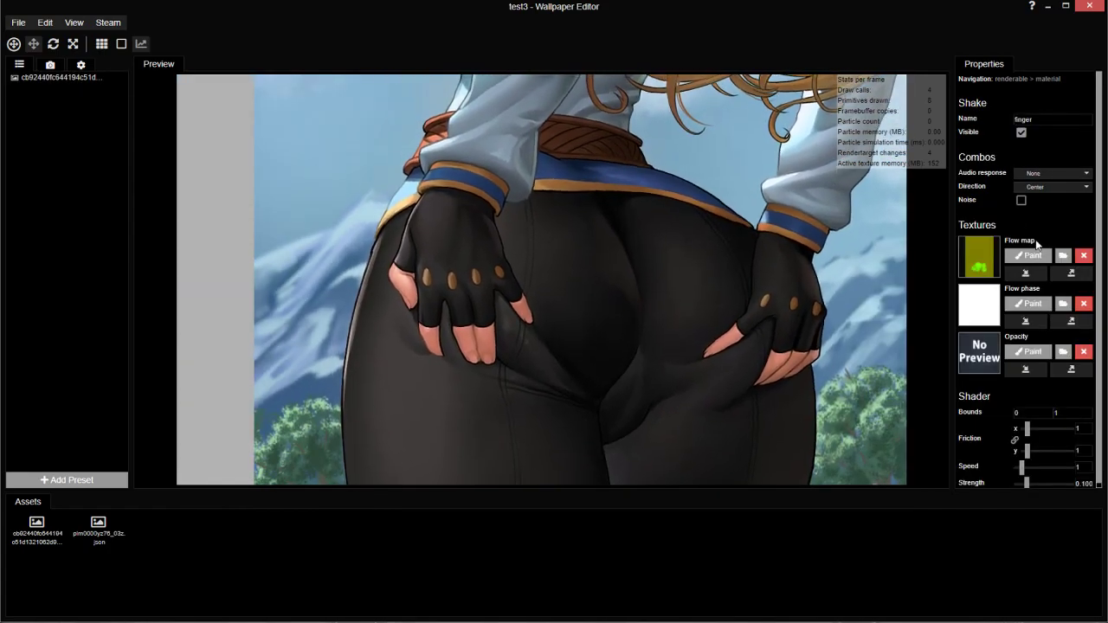
key(ctrl+s)
click(1081, 466)
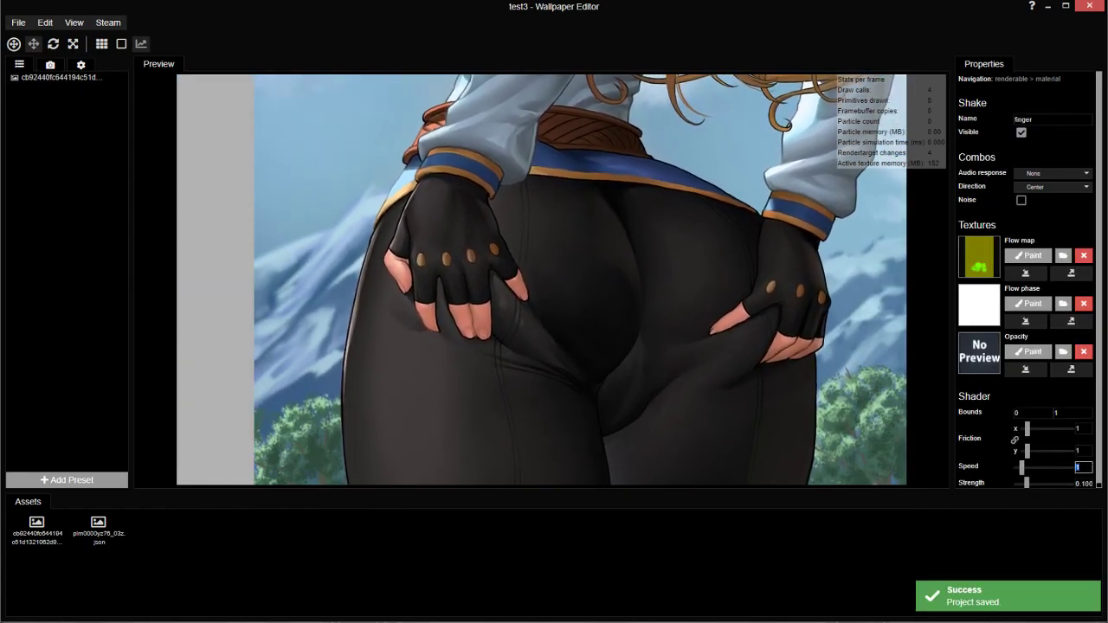
text(2)
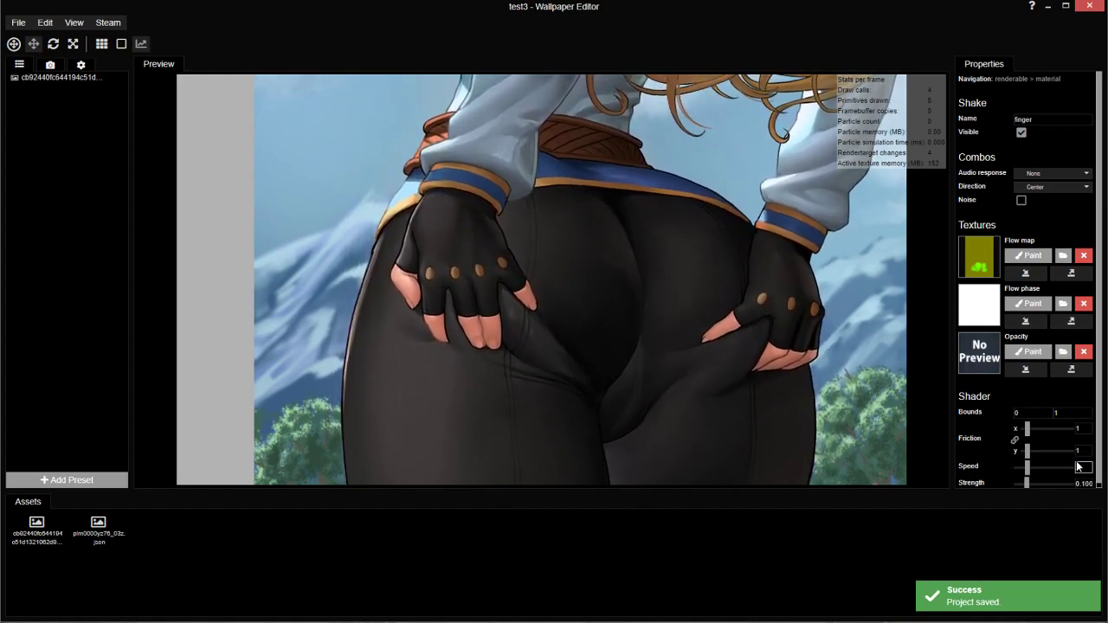
drag(1076, 463, 995, 481)
text(4)
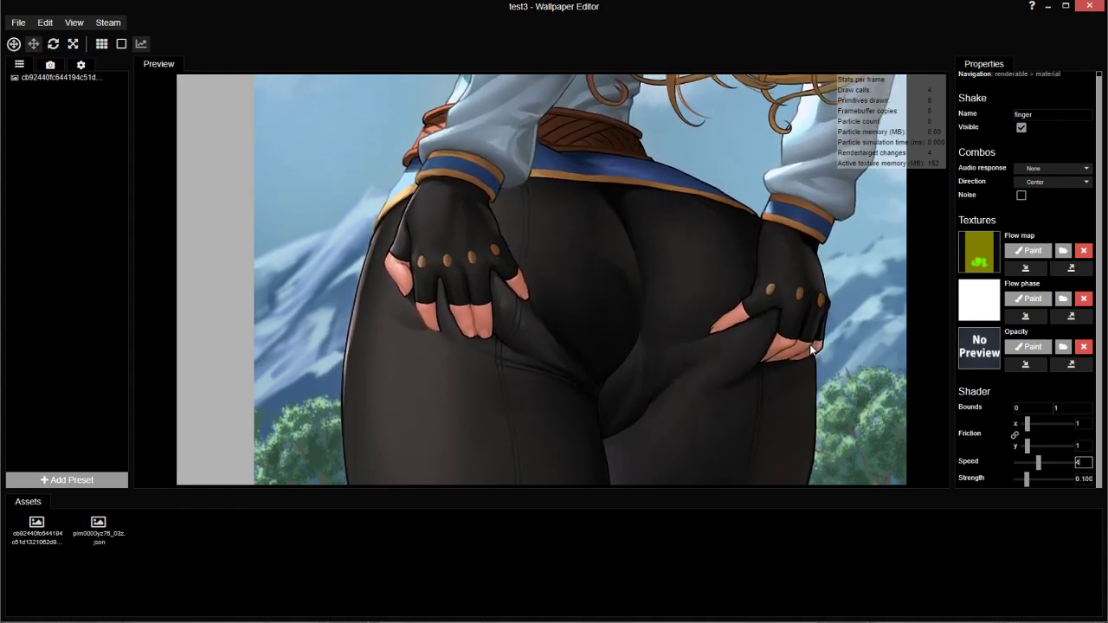
key(ctrl+s)
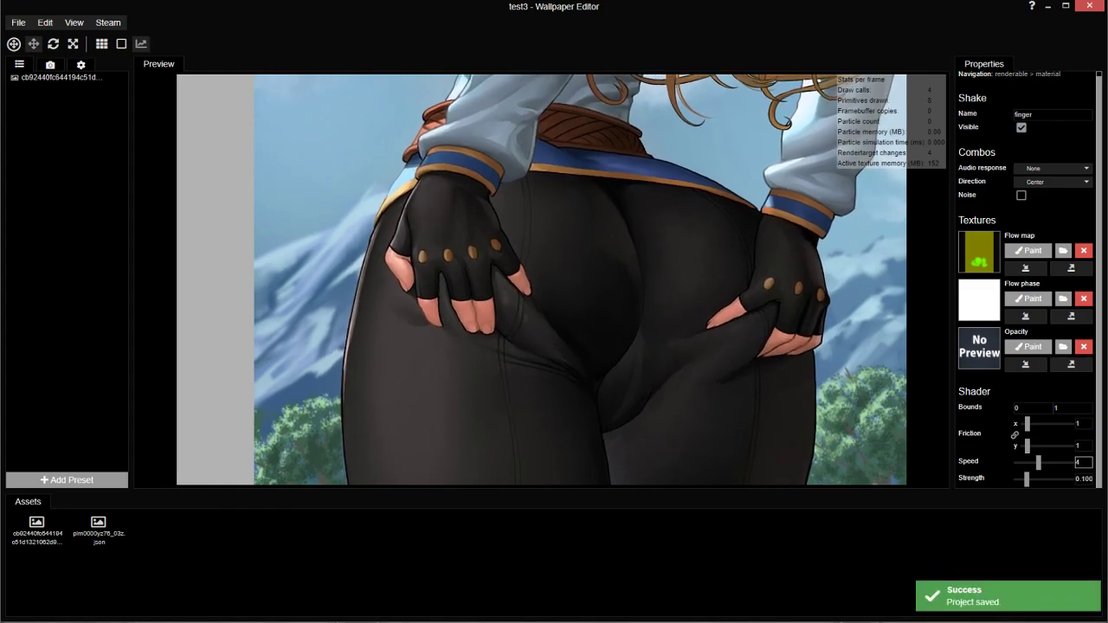
text(8)
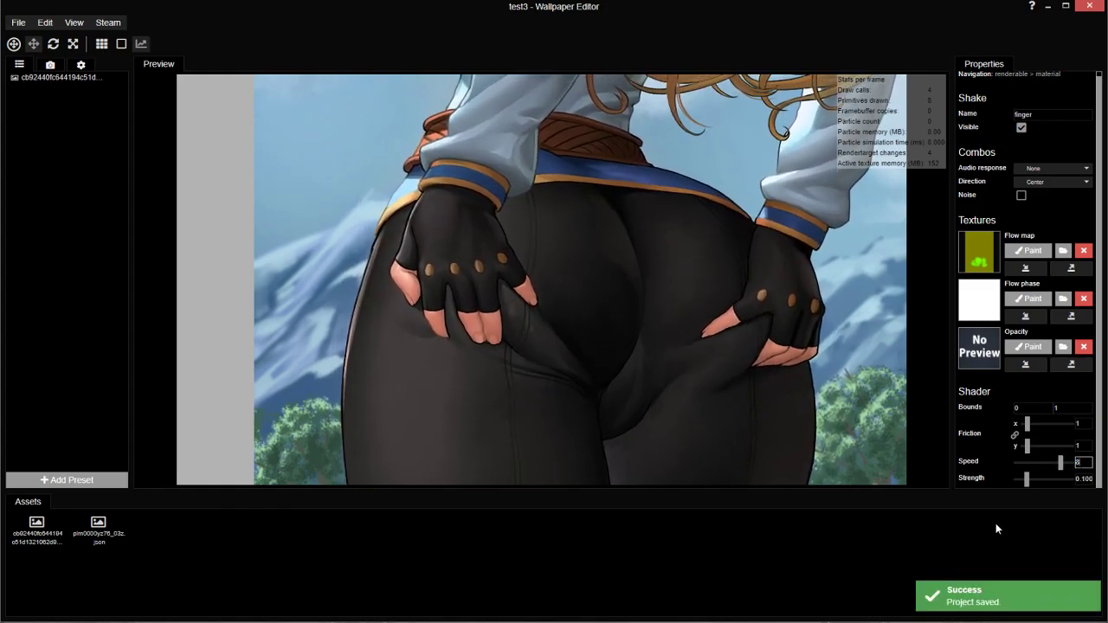
Paint the finger effect's flow map over the gloves with brush value 0, size 215 and opacity 19, save the project, and apply it.
scroll(697, 206, down, 2)
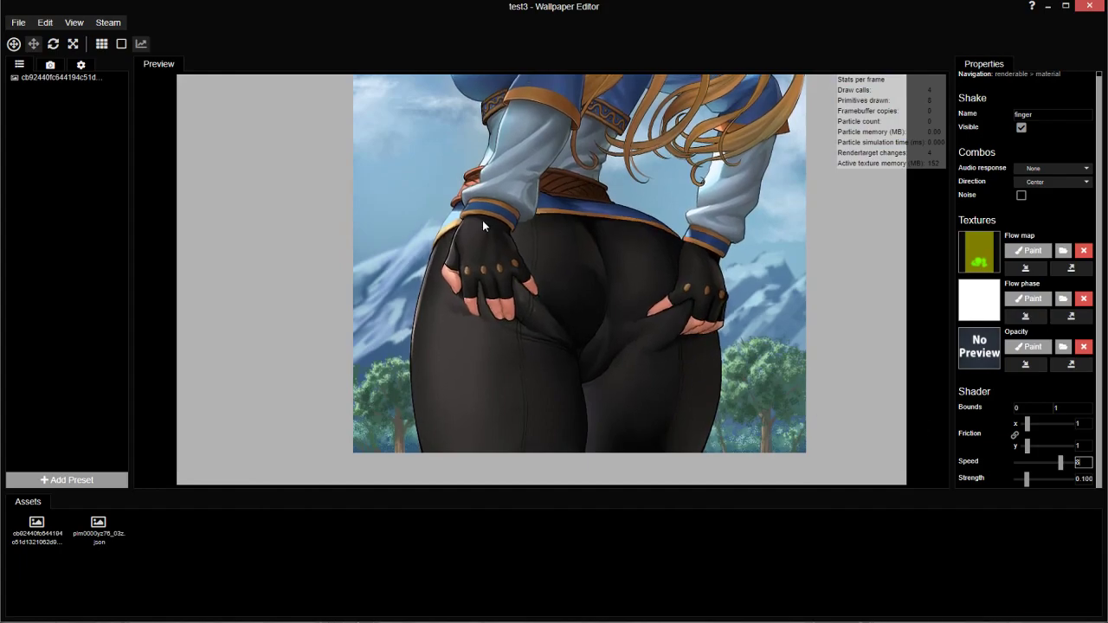
scroll(554, 221, up, 2)
click(1009, 251)
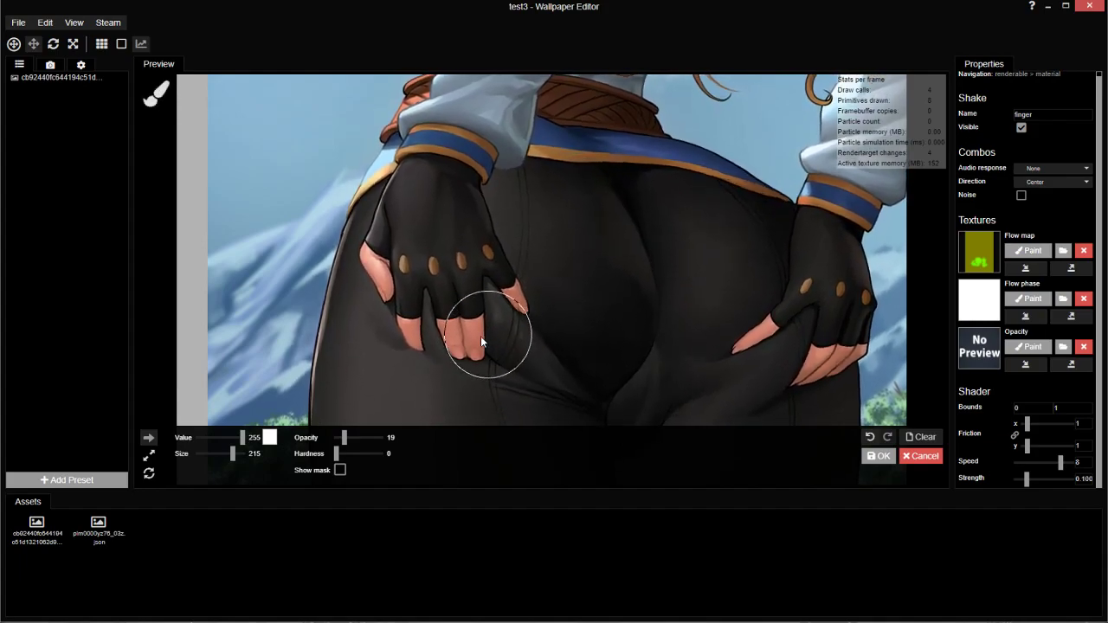
drag(242, 437, 173, 443)
mouse_move(457, 247)
mouse_down()
mouse_move(472, 229)
mouse_move(485, 242)
mouse_move(566, 220)
mouse_up()
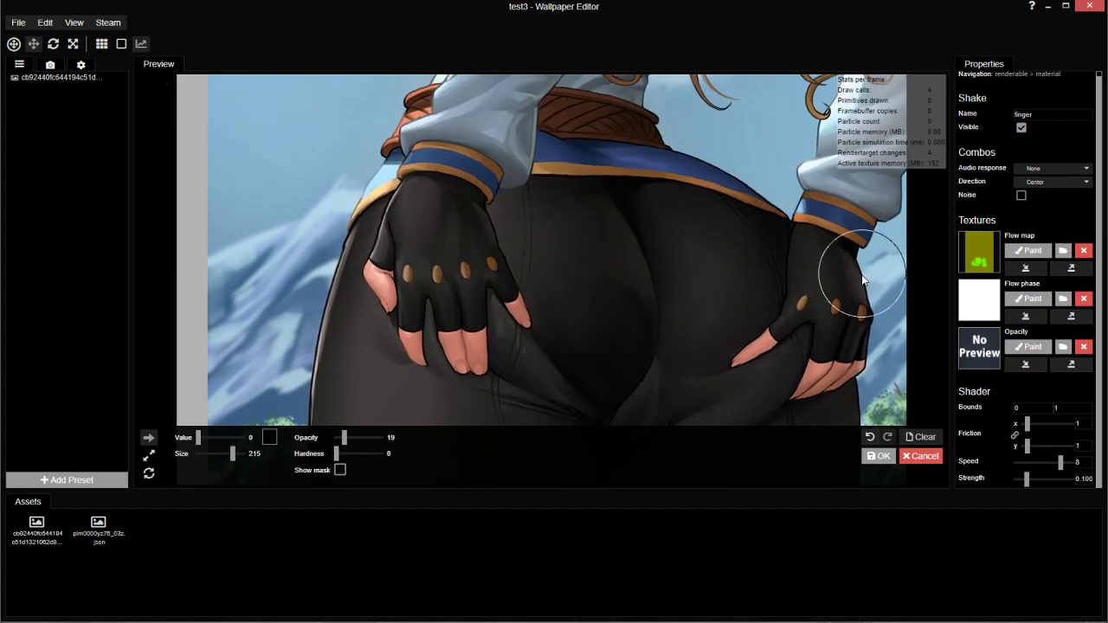
key(ctrl+s)
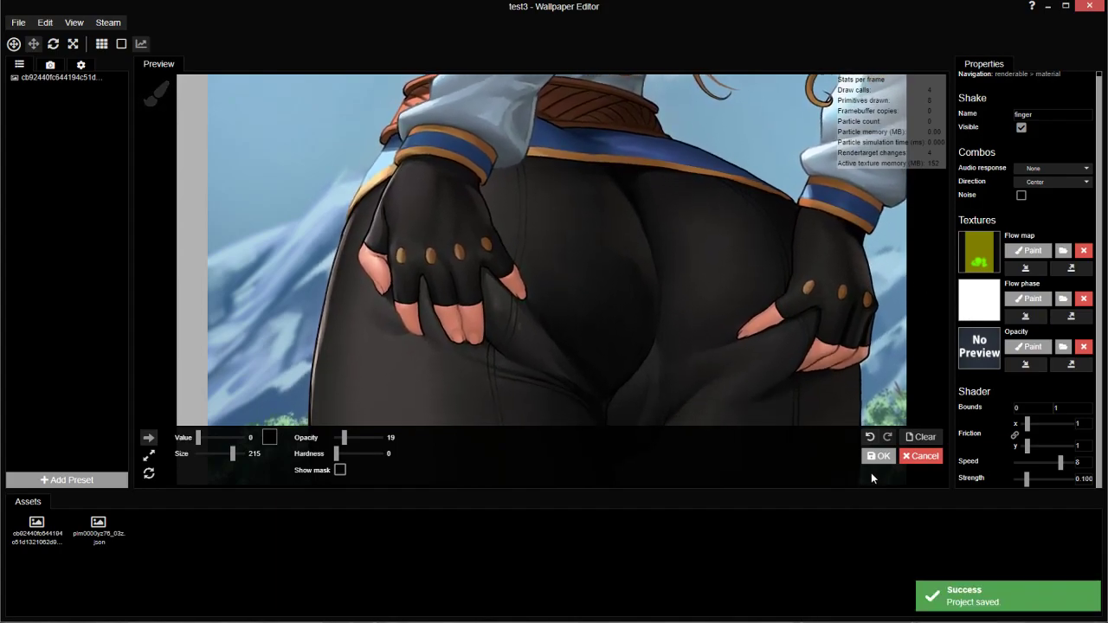
click(876, 456)
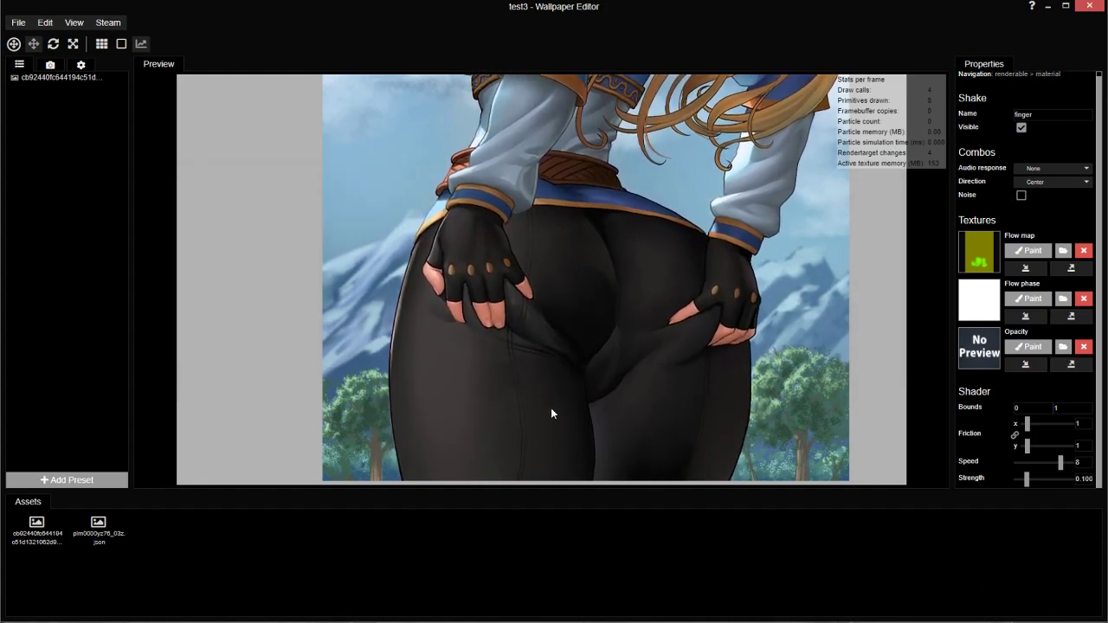
Try the finger effect with Noise enabled at speeds 4 and 8, examine the motion, and disable Noise again.
click(1020, 195)
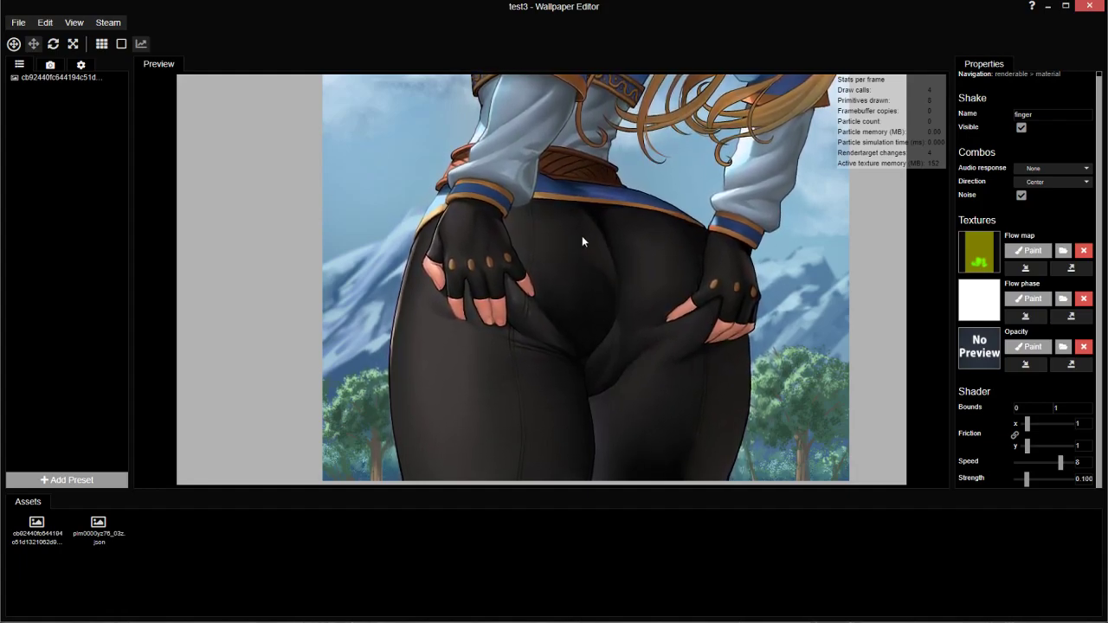
key(ctrl+s)
drag(1081, 462, 992, 484)
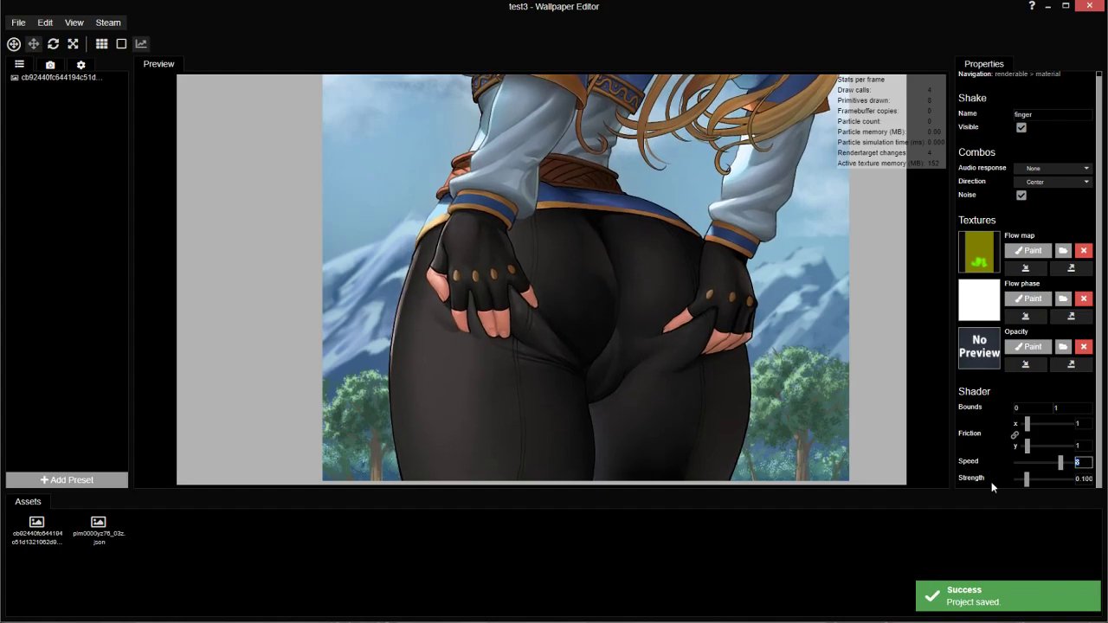
text(4)
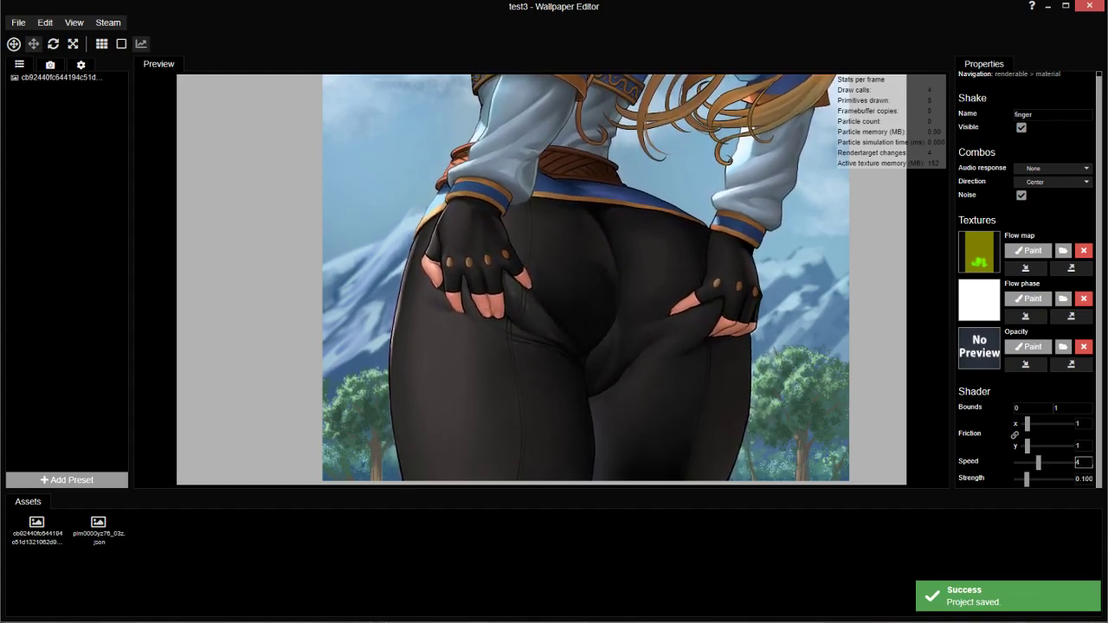
text(8)
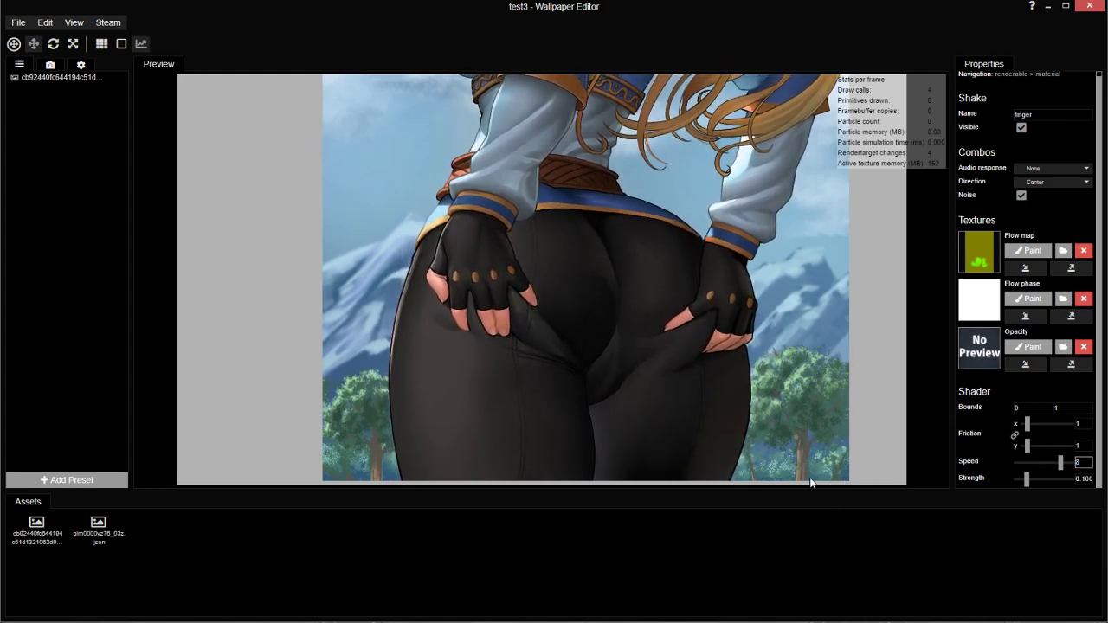
scroll(662, 186, down, 2)
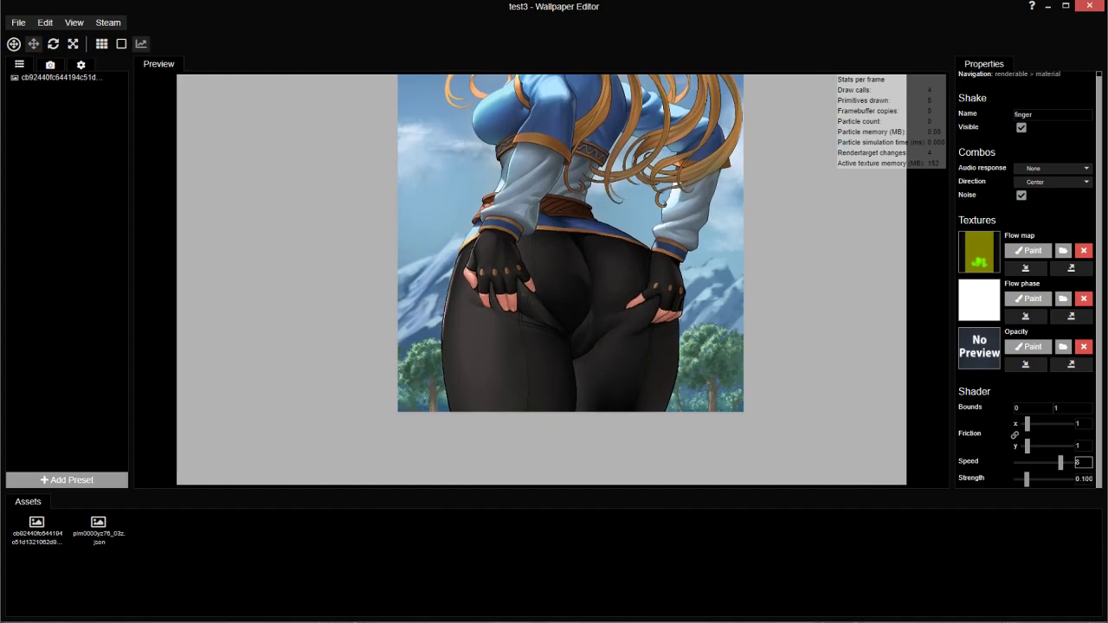
drag(681, 168, 676, 246)
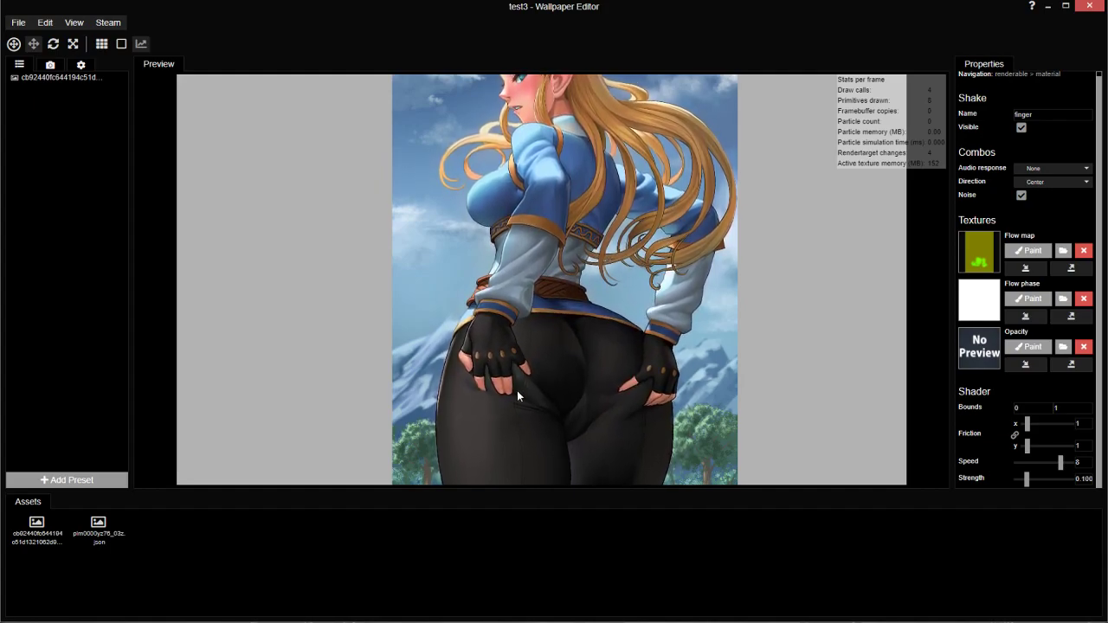
scroll(497, 348, up, 2)
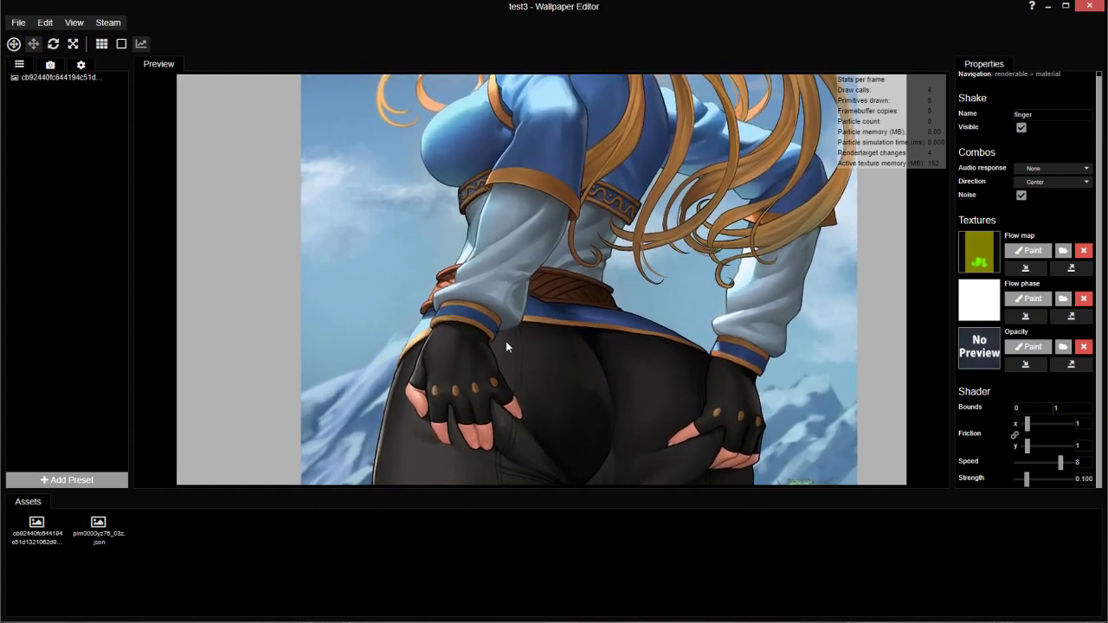
click(1021, 194)
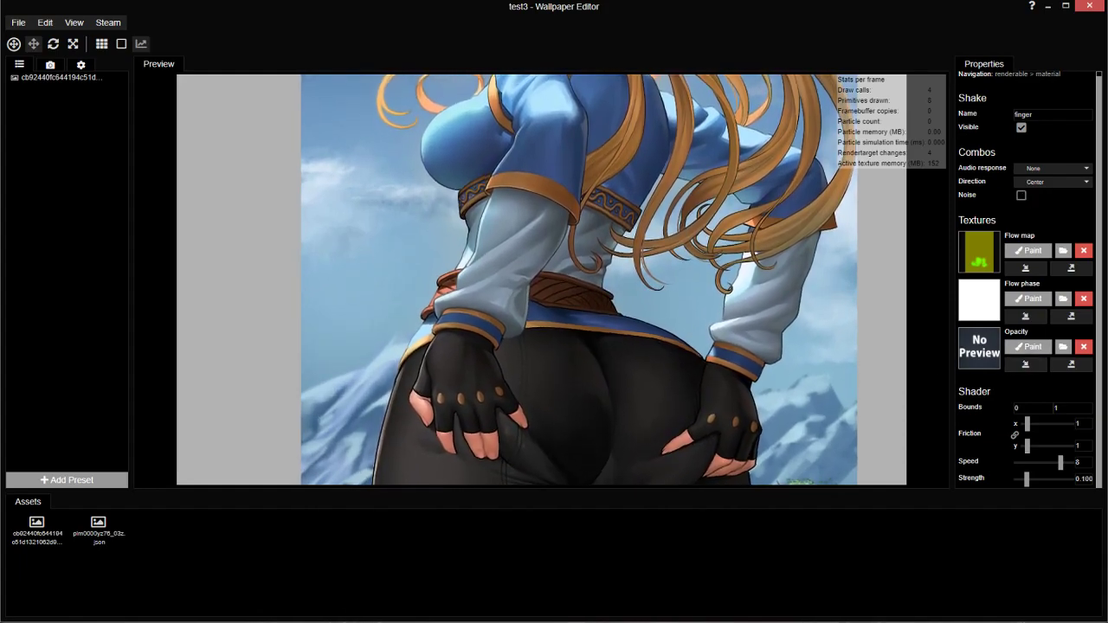
scroll(779, 208, down, 2)
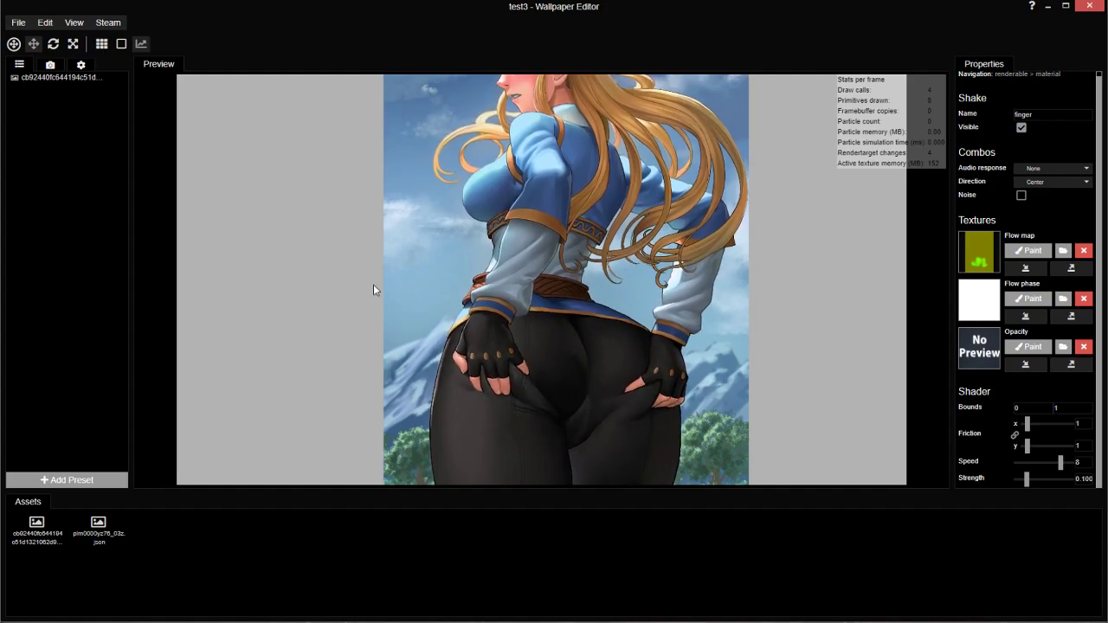
Add another Shake effect to the image layer and move it directly above updown in the effects list.
click(34, 77)
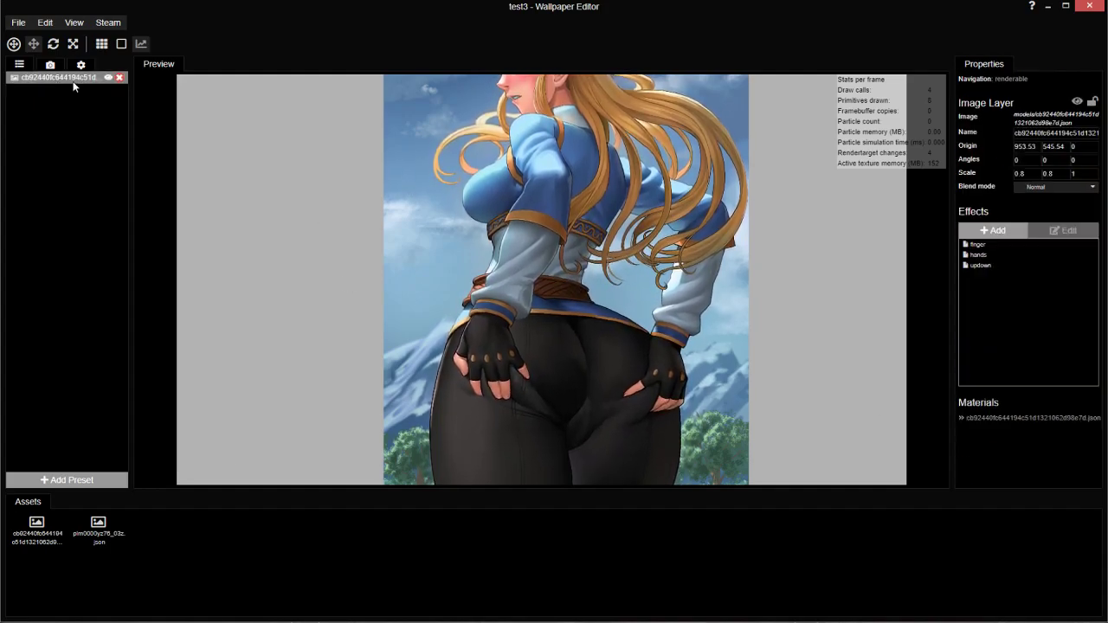
click(989, 230)
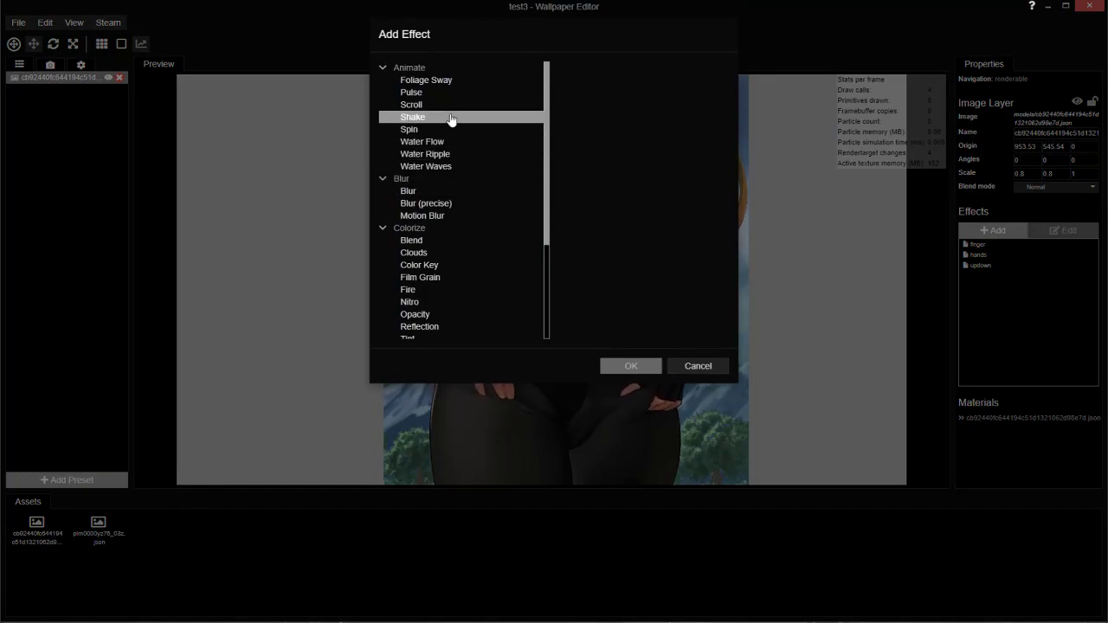
double_click(451, 117)
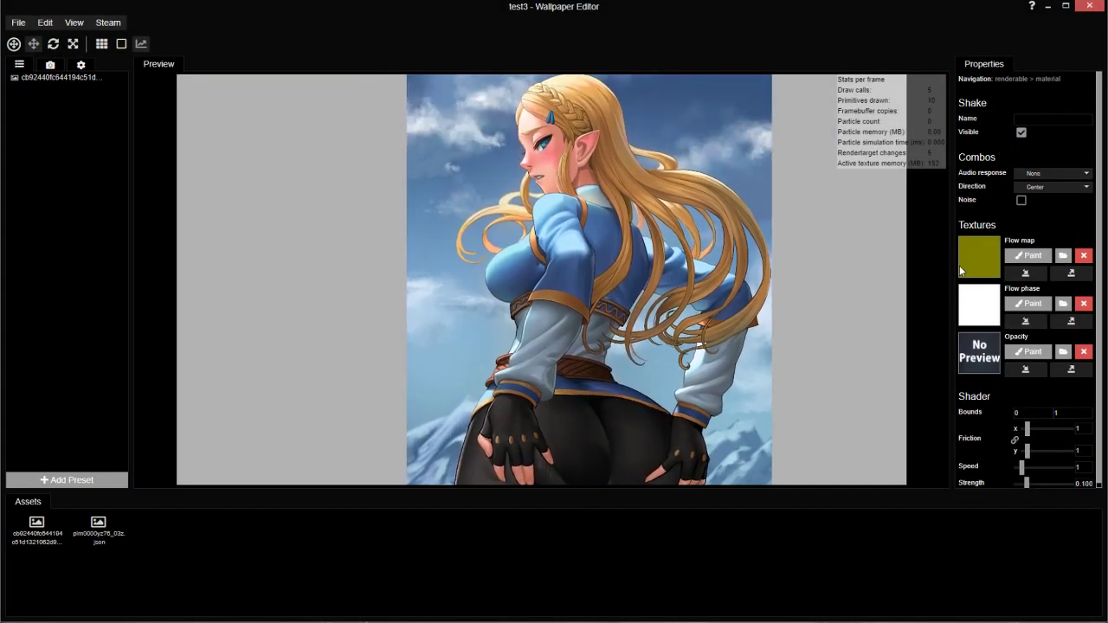
click(69, 78)
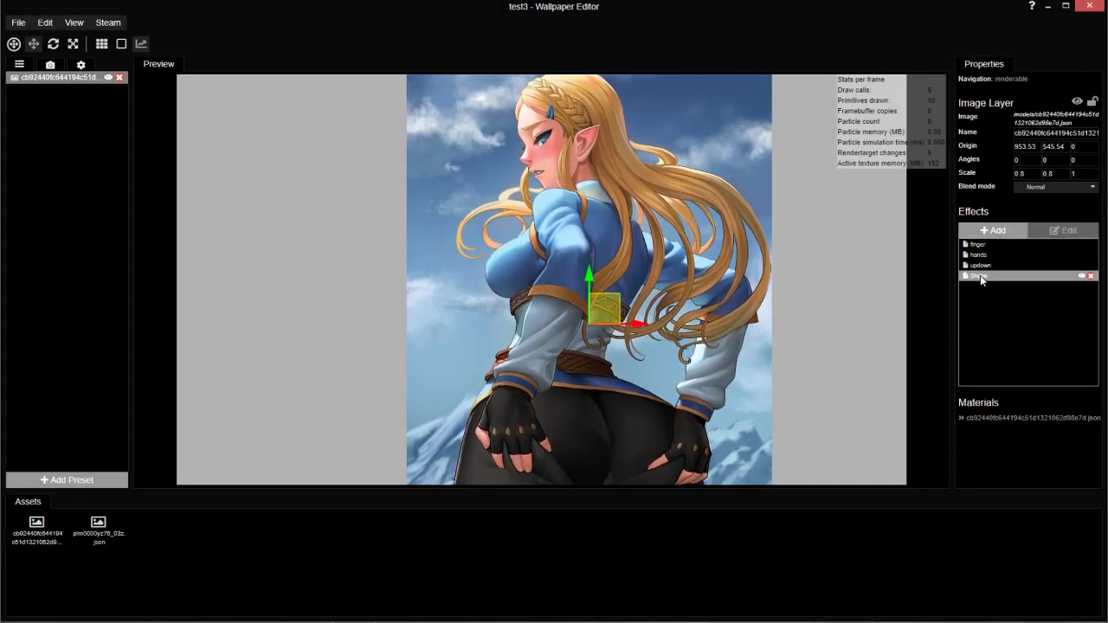
drag(980, 275, 996, 259)
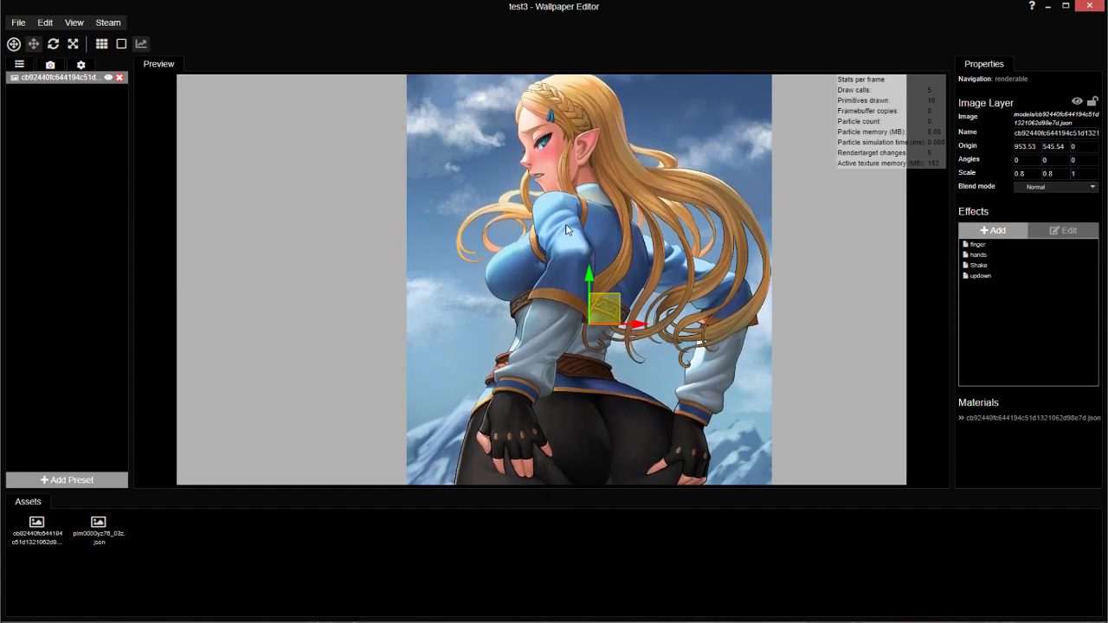
Open the new Shake effect's flow map for painting around the chest, set the brush value to 255, and apply the map.
scroll(492, 206, up, 3)
drag(492, 206, 544, 231)
scroll(494, 213, up, 3)
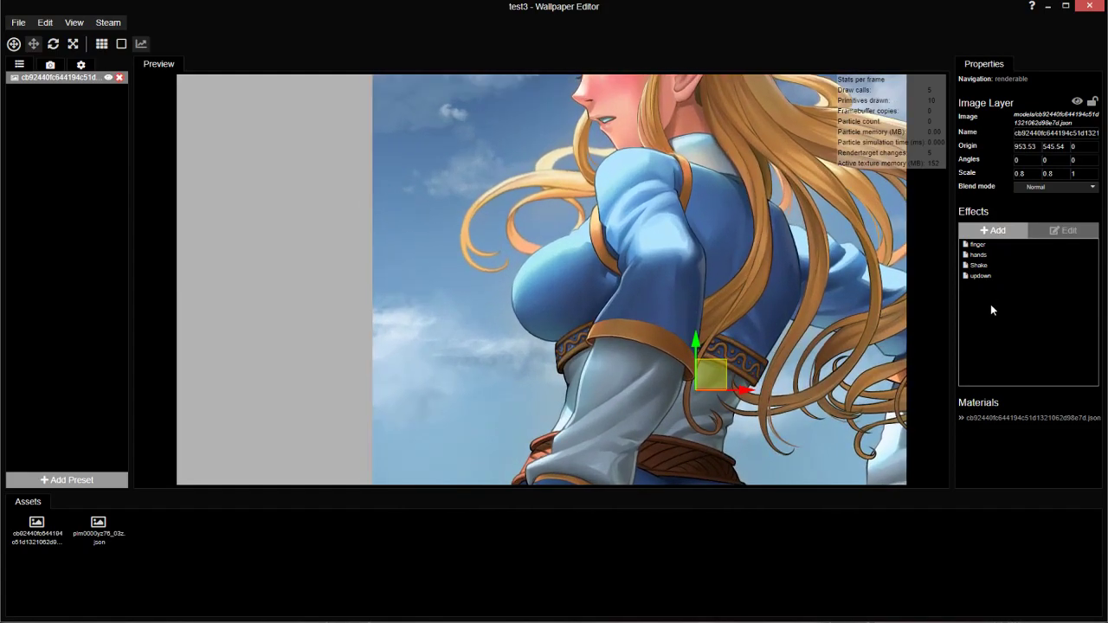
double_click(978, 264)
click(1027, 256)
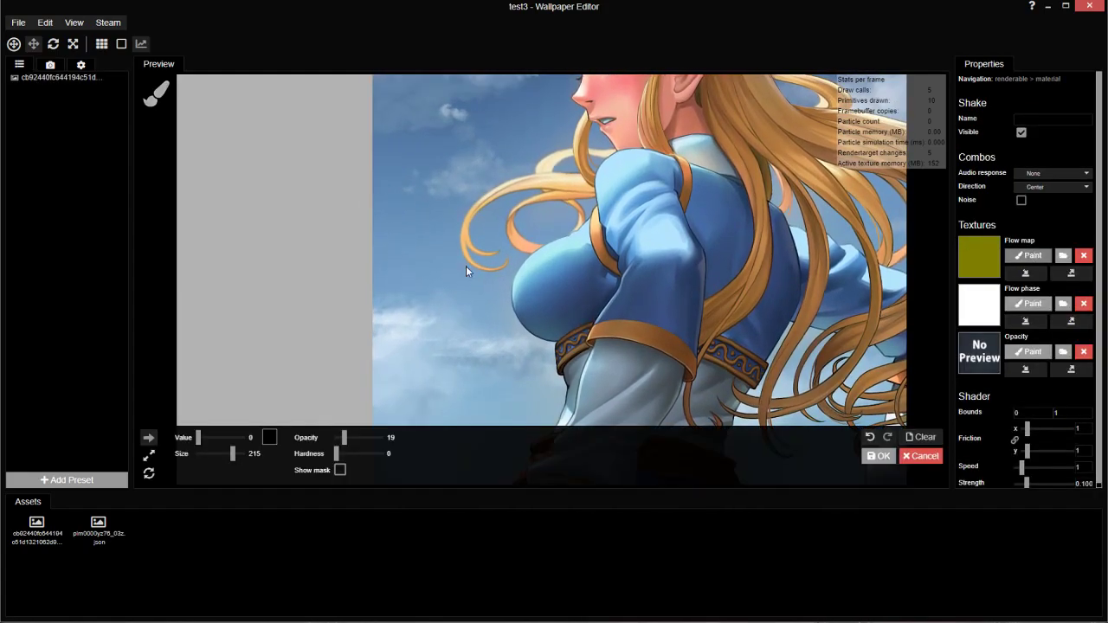
scroll(466, 270, up, 2)
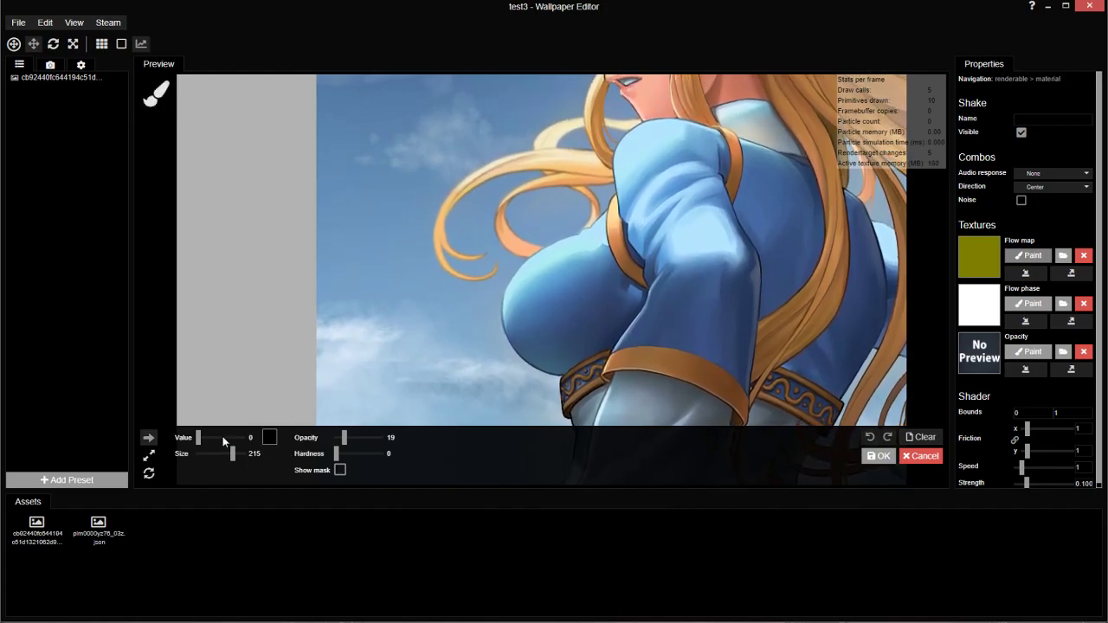
drag(223, 436, 252, 437)
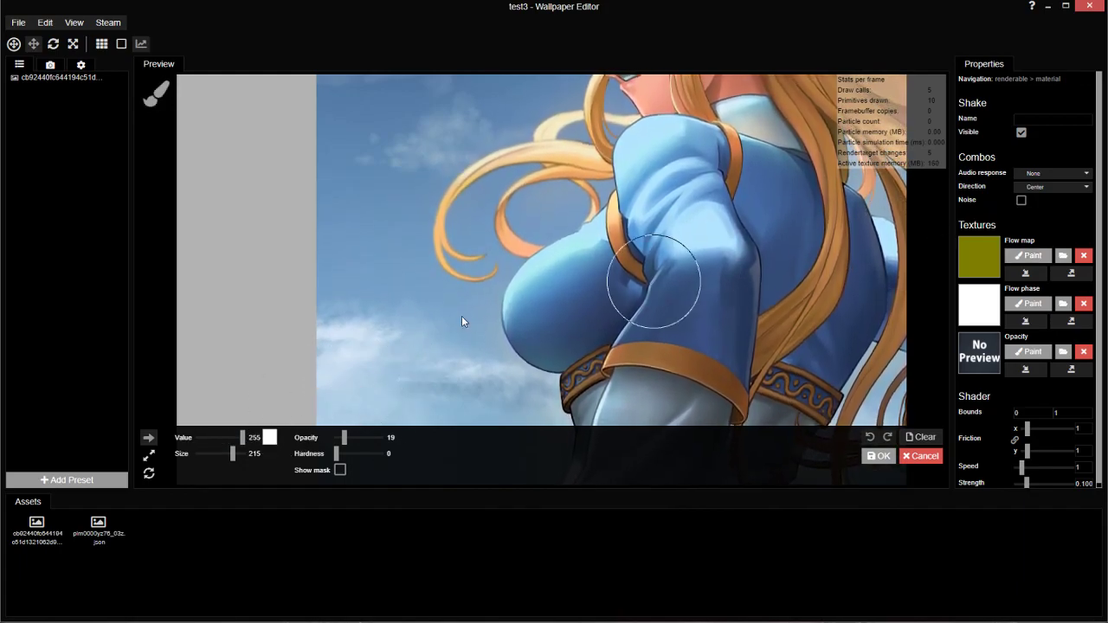
click(149, 474)
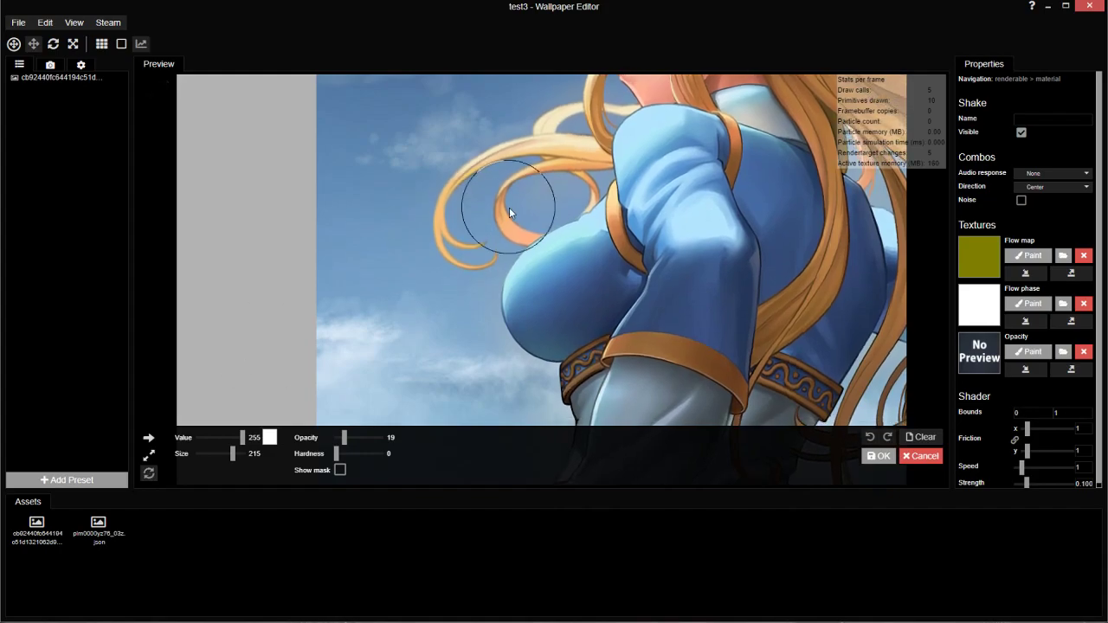
click(871, 456)
click(38, 78)
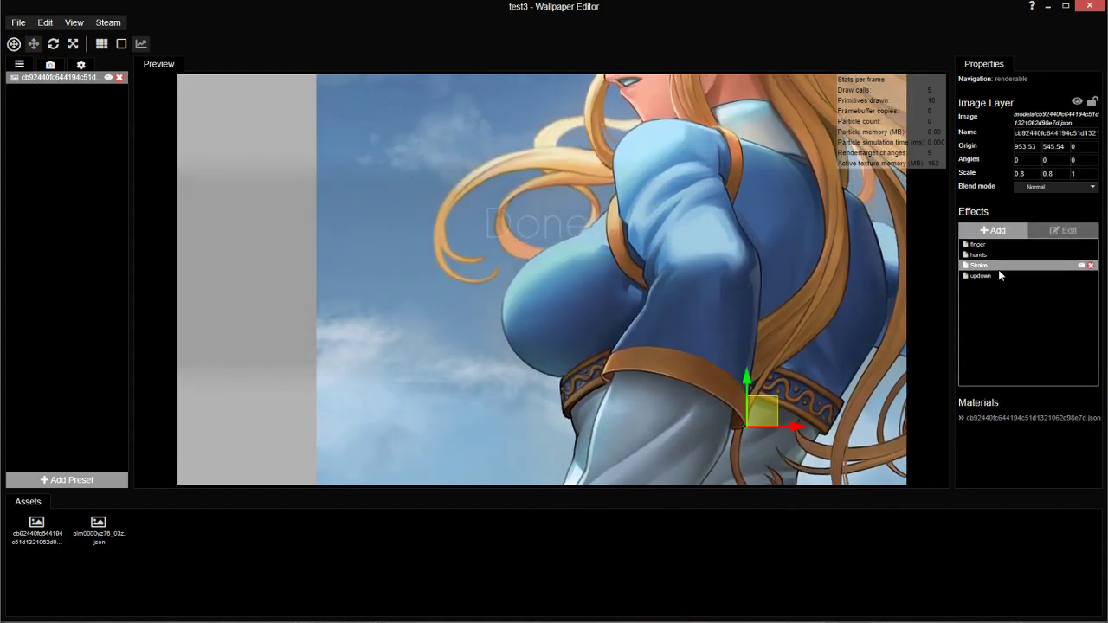
Repaint the updown effect's flow phase around the chest with brush size 178 and values 198 and 205, save the project, and apply it.
click(1009, 270)
click(1028, 255)
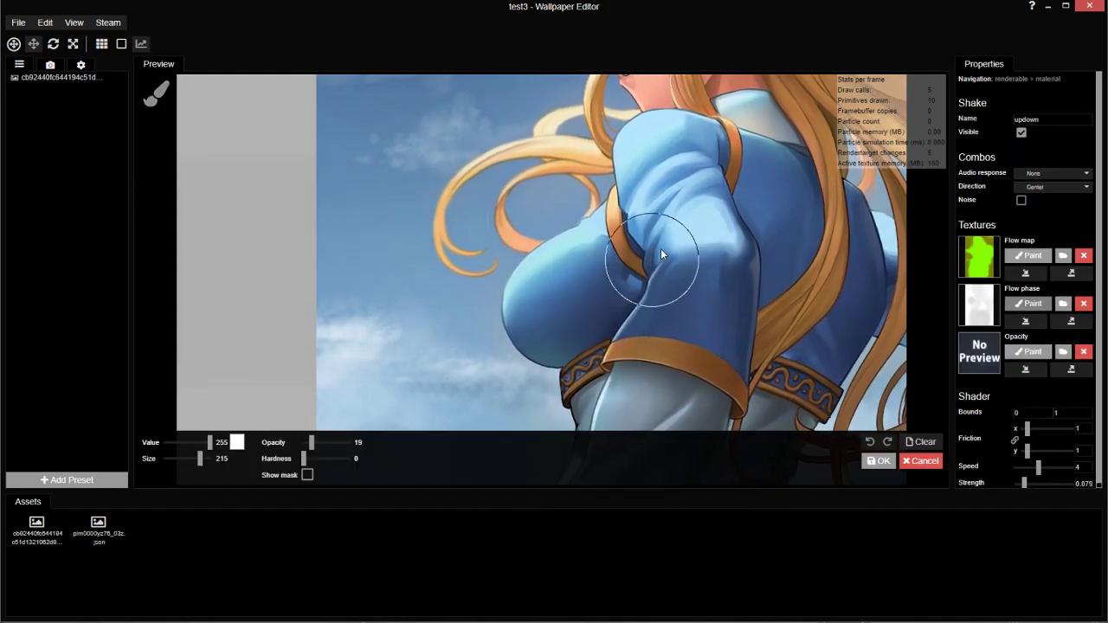
drag(209, 443, 198, 459)
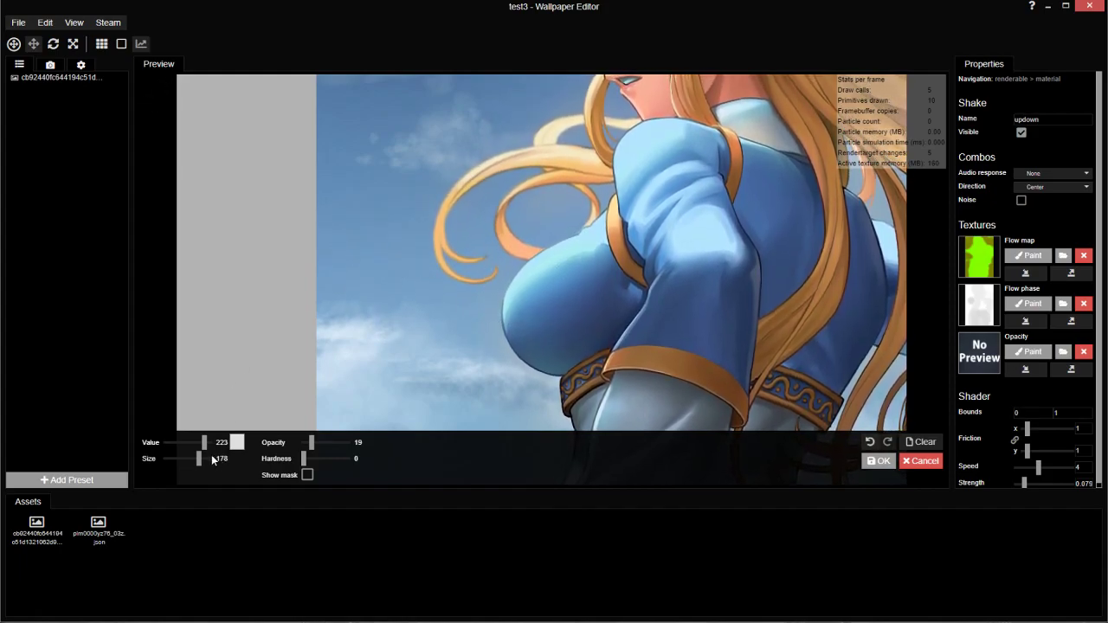
drag(204, 443, 199, 445)
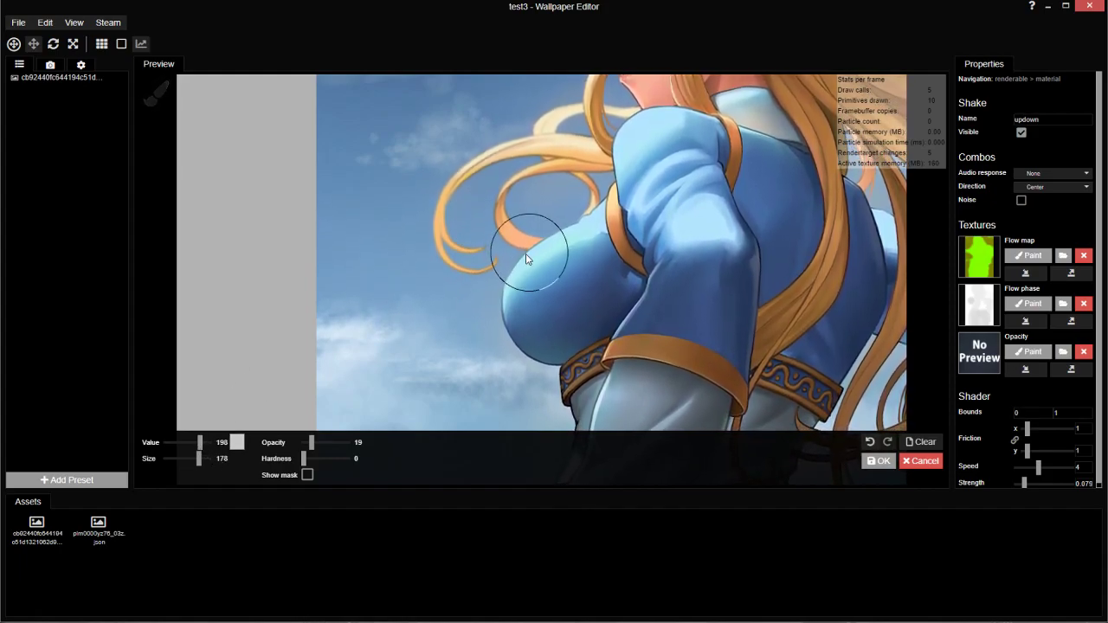
click(879, 462)
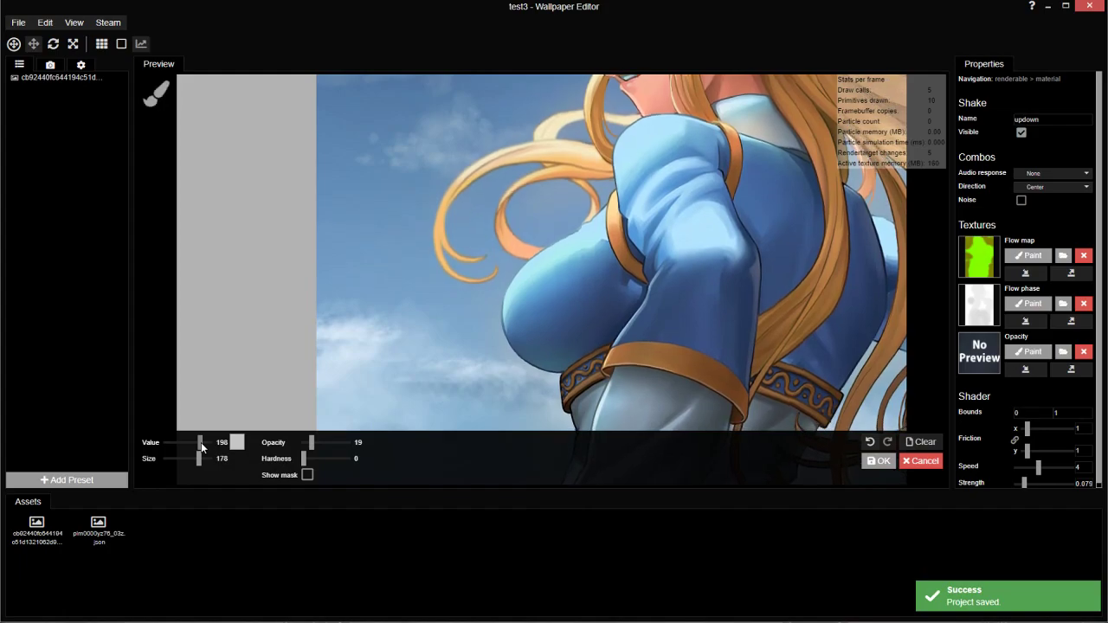
drag(200, 443, 202, 443)
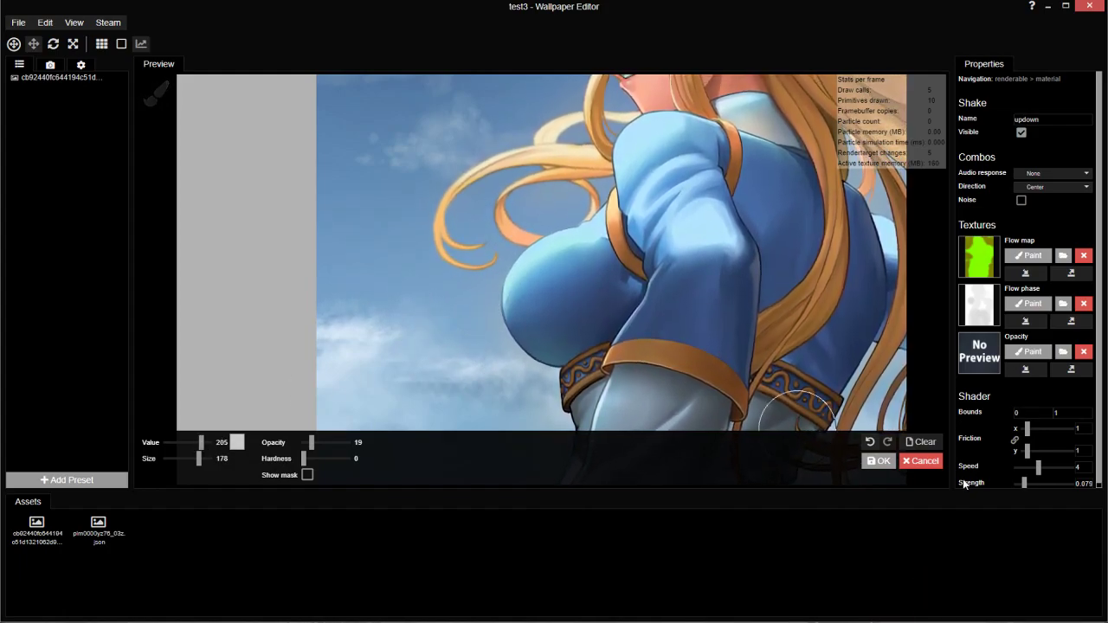
click(878, 461)
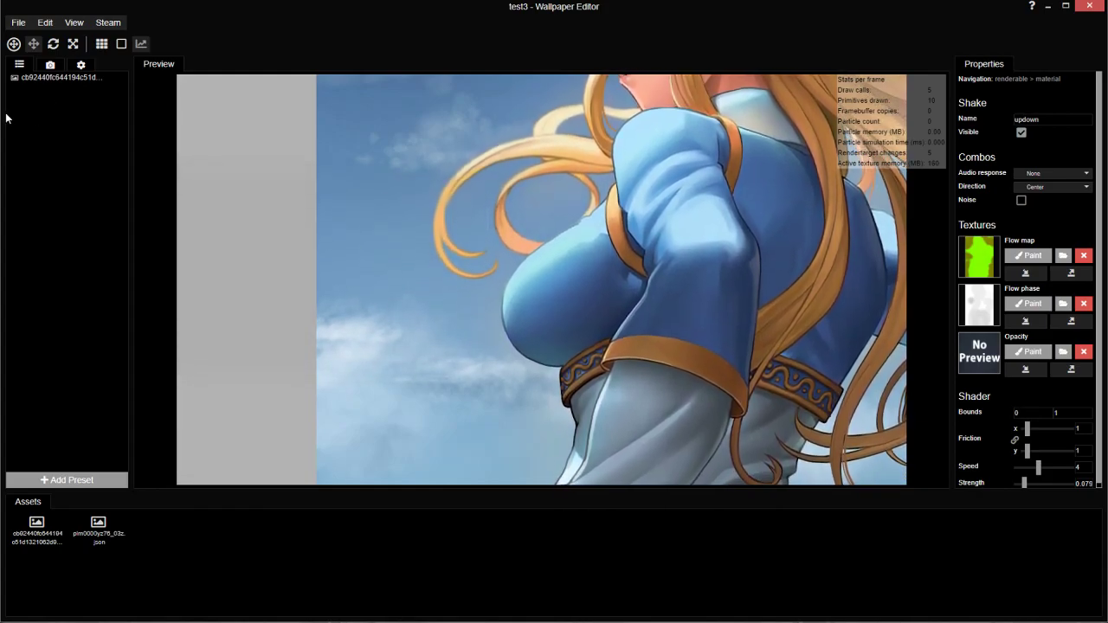
Open the flow map of the unnamed Shake effect above updown for painting.
click(39, 77)
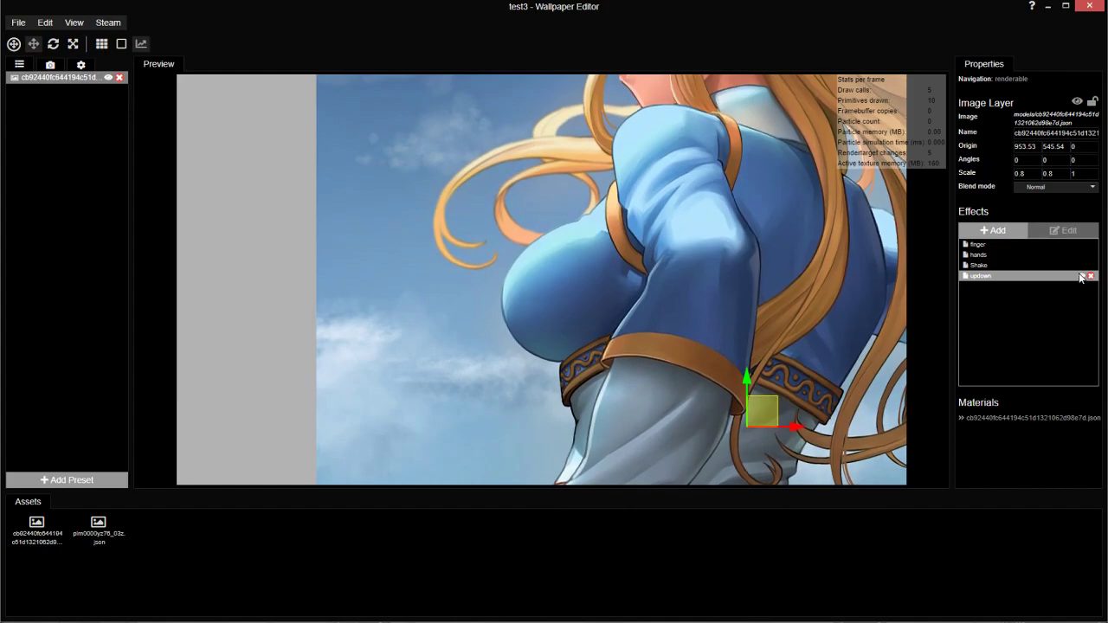
double_click(1031, 264)
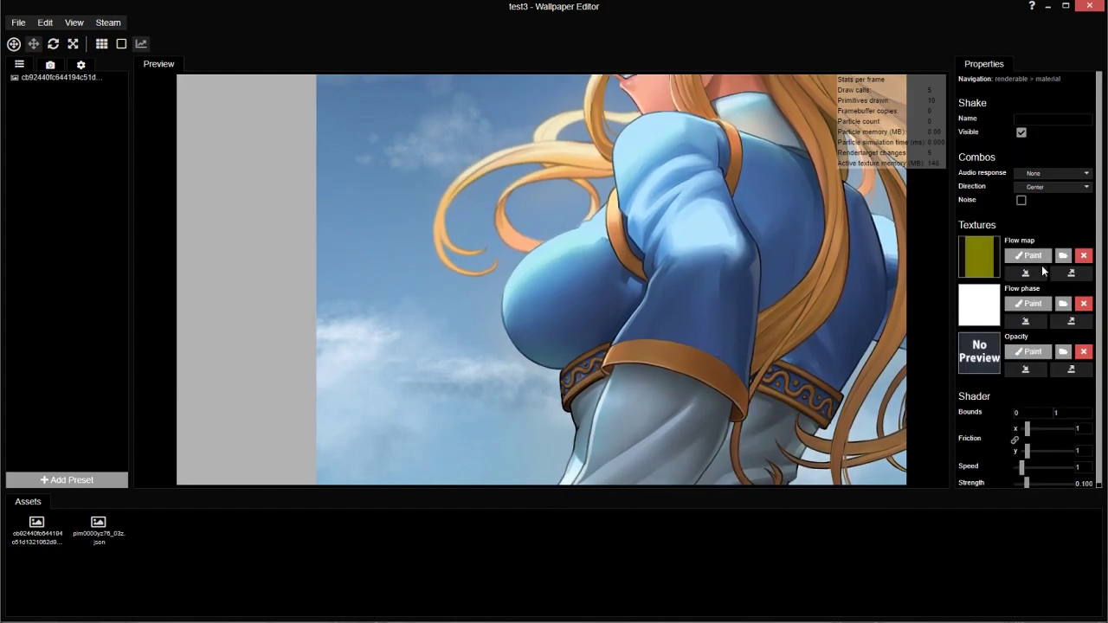
click(1028, 255)
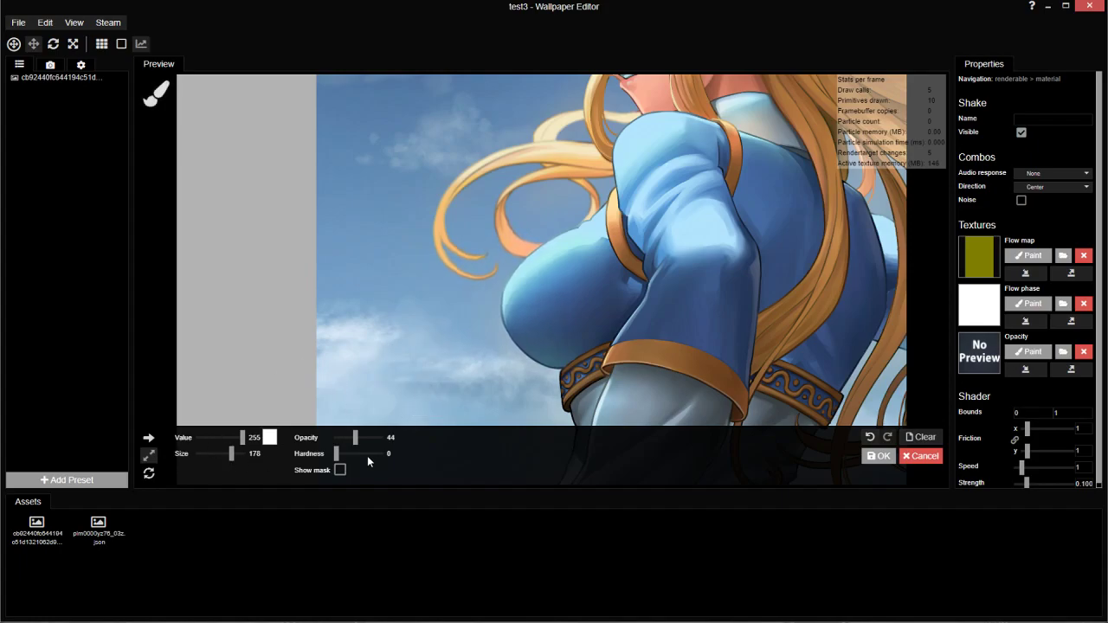
Try a flow map stroke over the chest at strength 0.23 with brush size 178 and opacity 44, and clear the painting.
drag(1024, 483, 1042, 483)
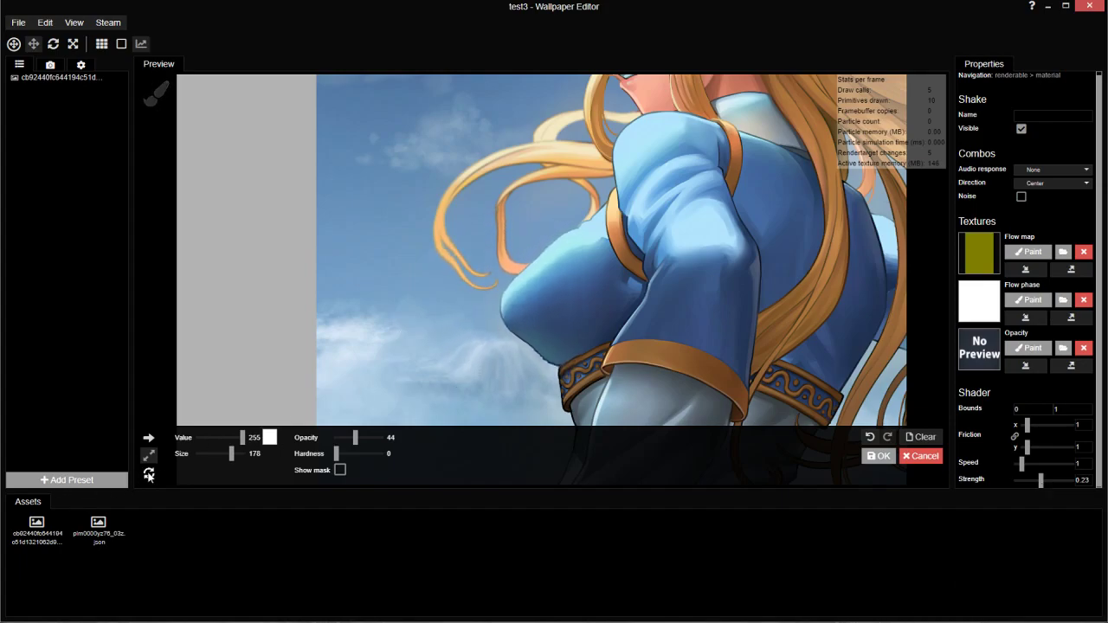
drag(544, 296, 512, 298)
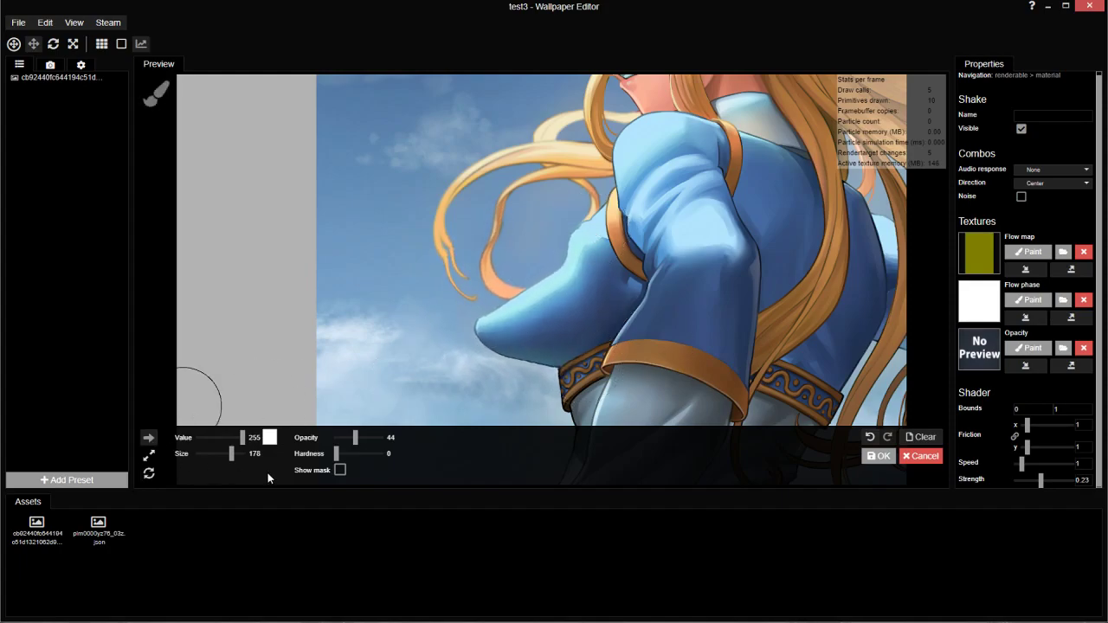
click(923, 437)
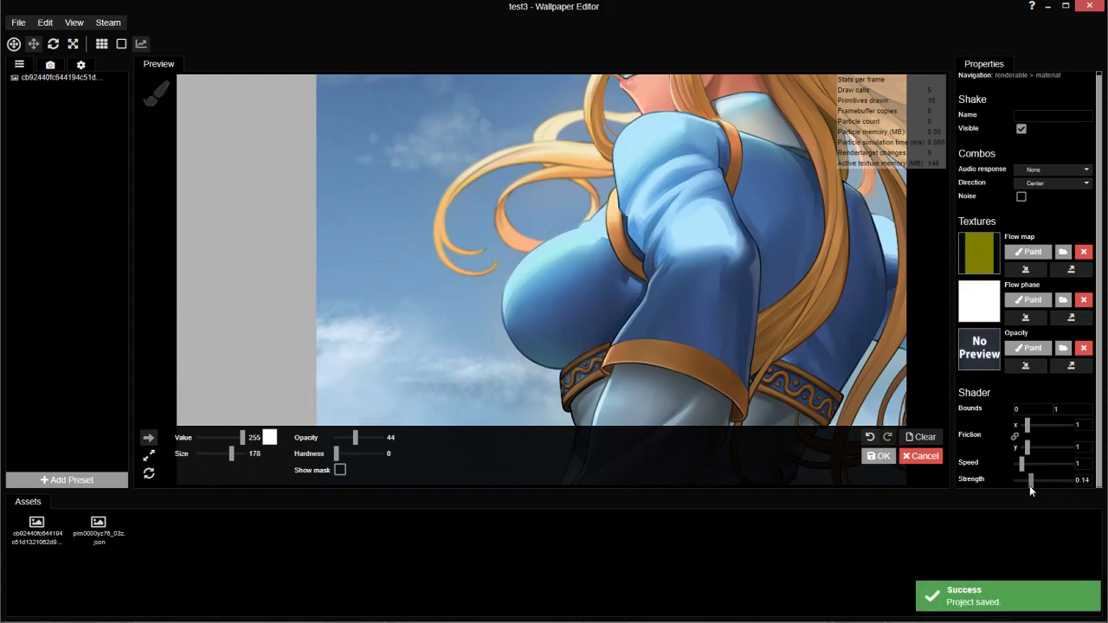
Paint the Shake flow map around the chest with brush size 196 and opacity 22, using strength 0.11 and speed 4, and apply it.
drag(1029, 485, 1023, 486)
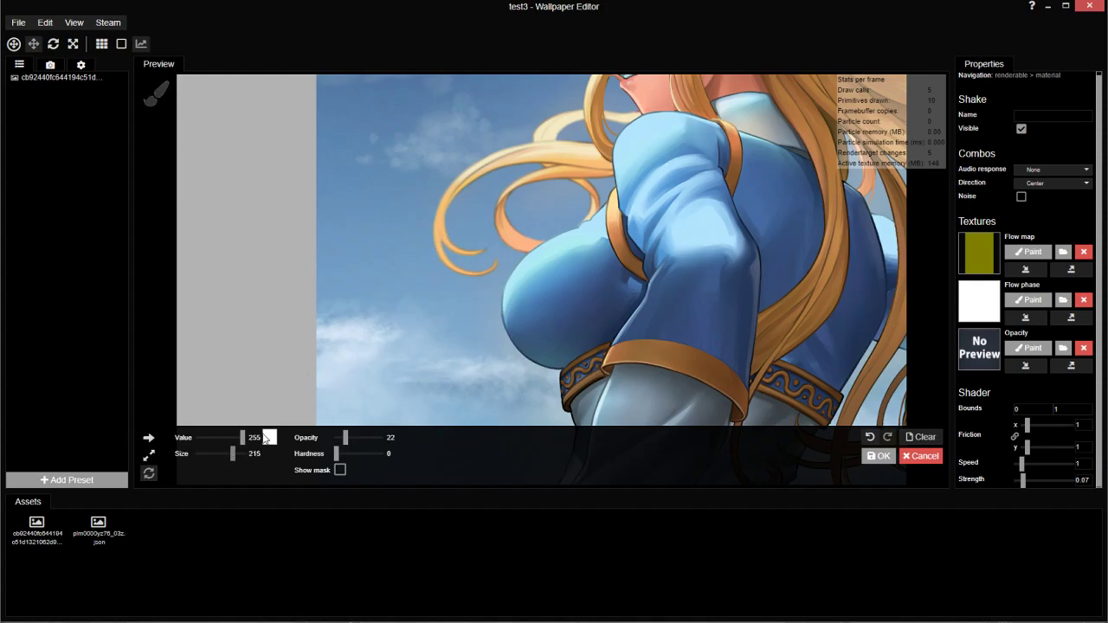
drag(232, 453, 234, 454)
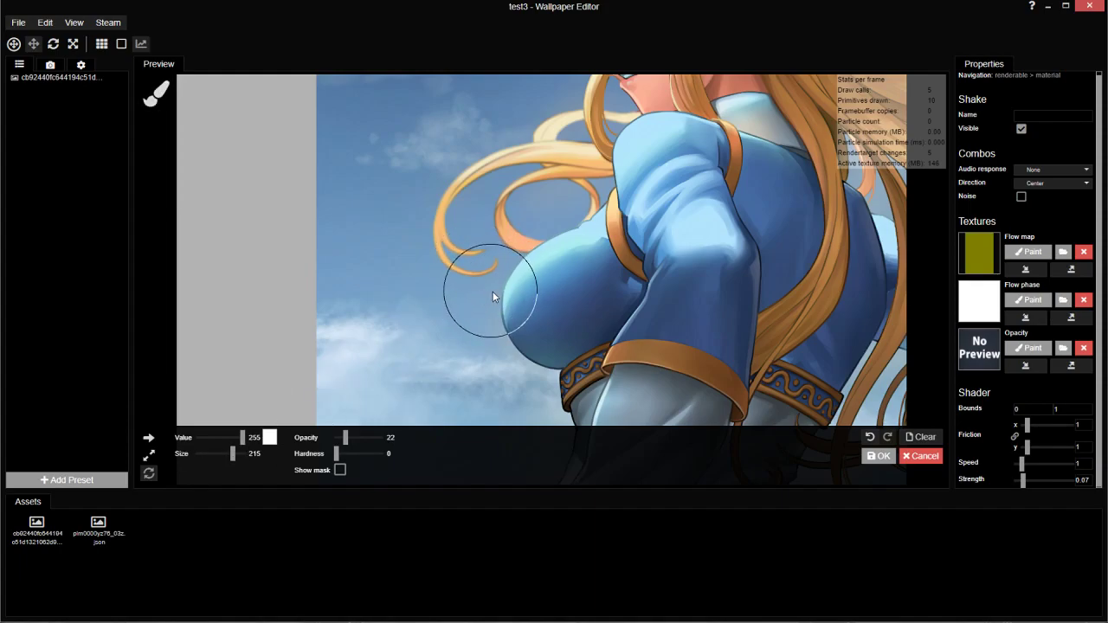
key(ctrl+s)
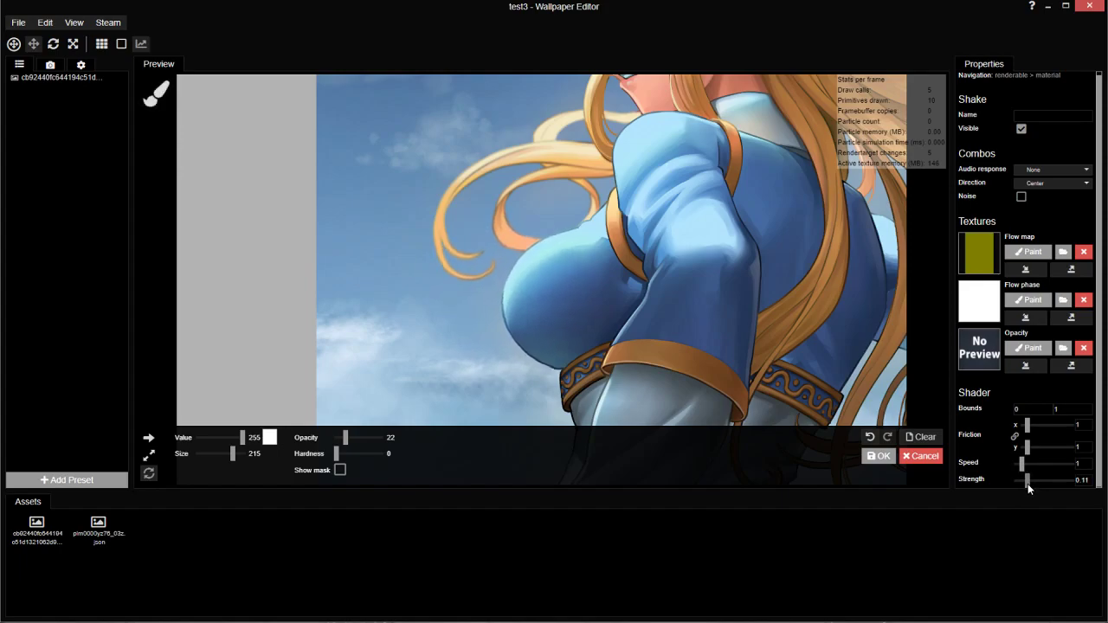
click(1027, 484)
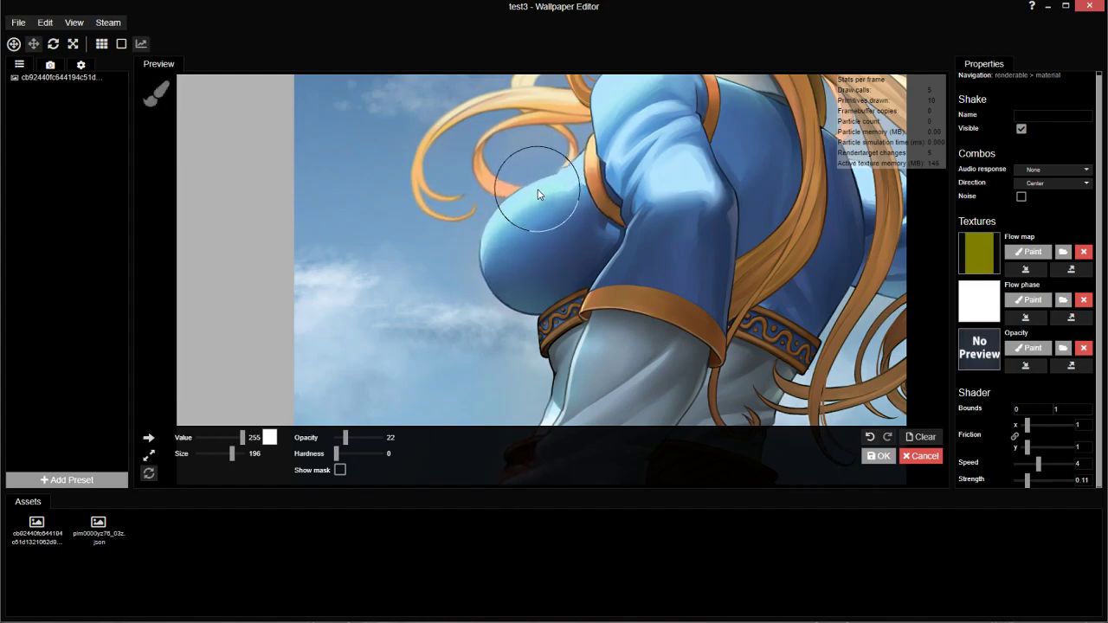
key(ctrl+s)
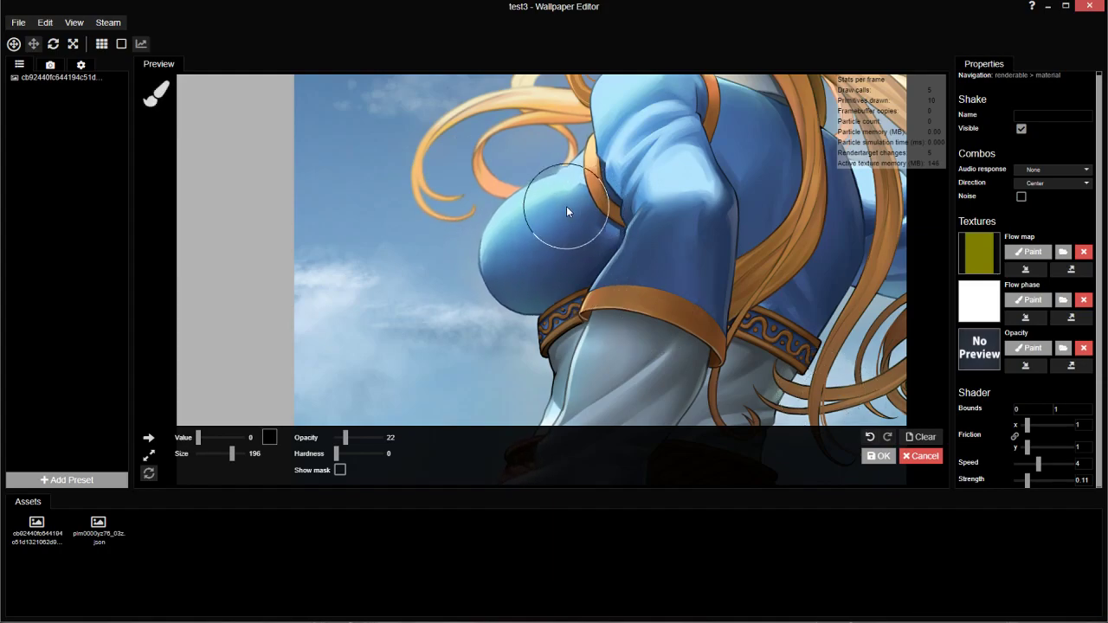
click(878, 456)
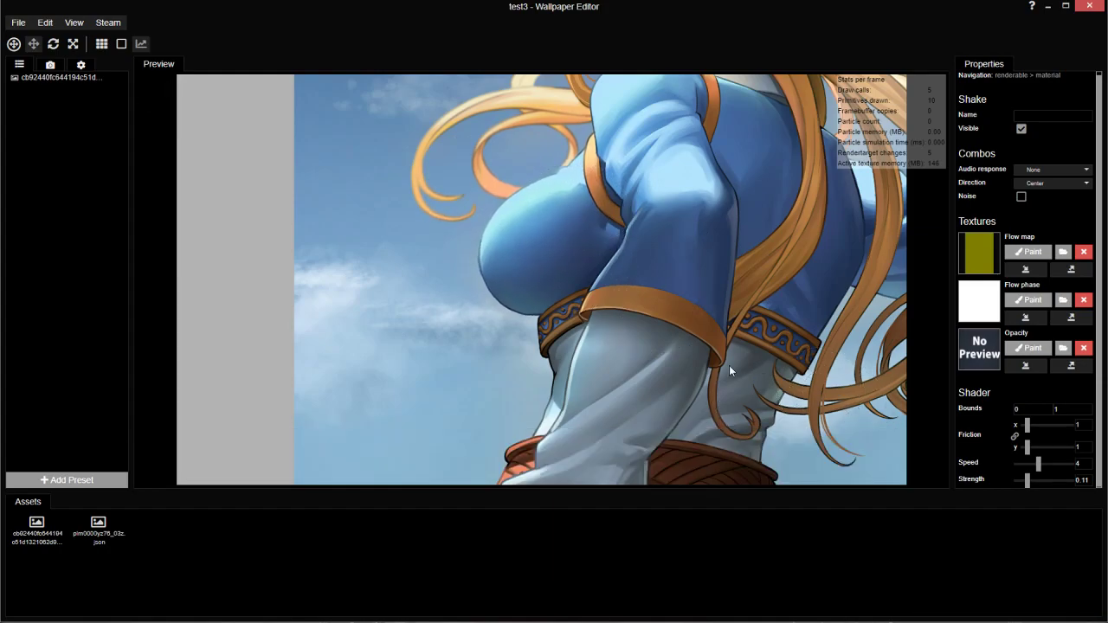
Reopen the unnamed Shake effect above updown and set its speed to -4 and its strength to 0.07.
click(86, 78)
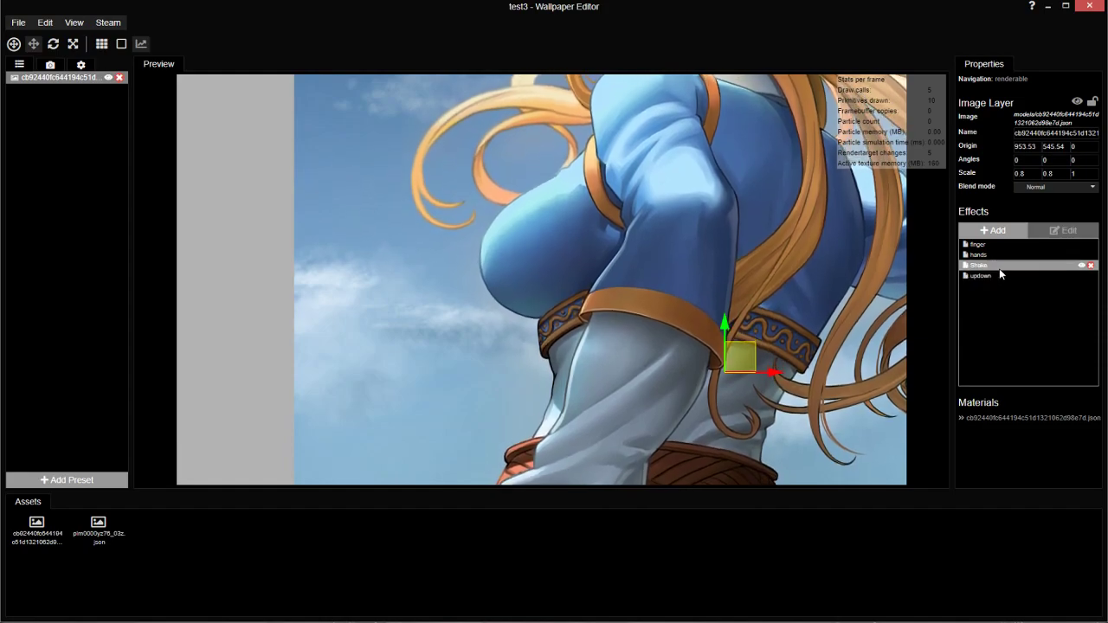
double_click(999, 268)
text(.4)
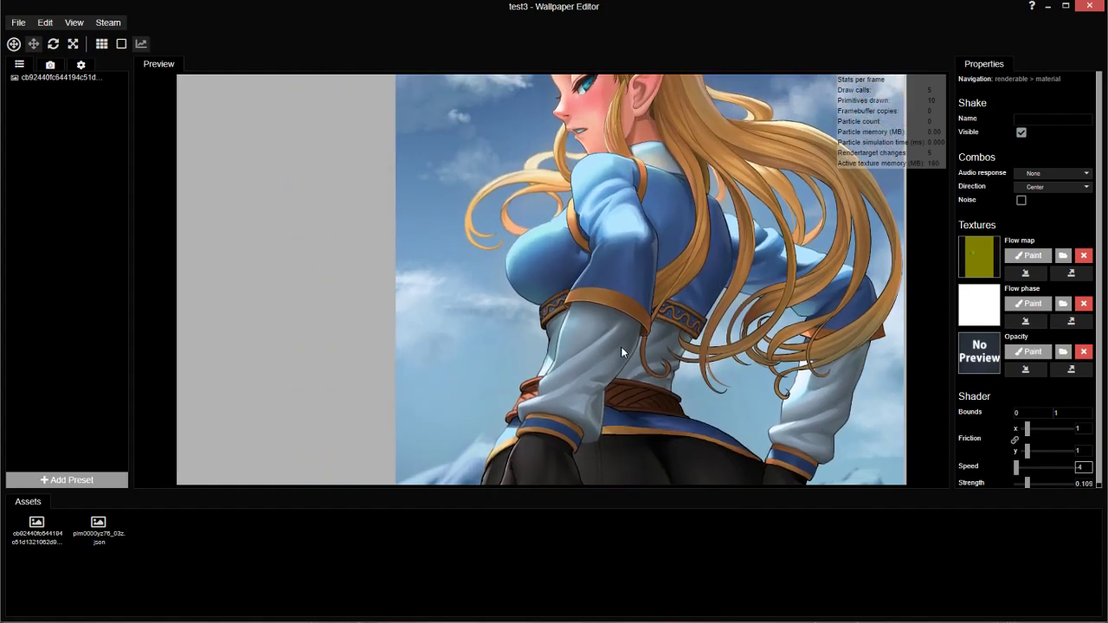
click(1028, 483)
drag(1029, 487, 1023, 490)
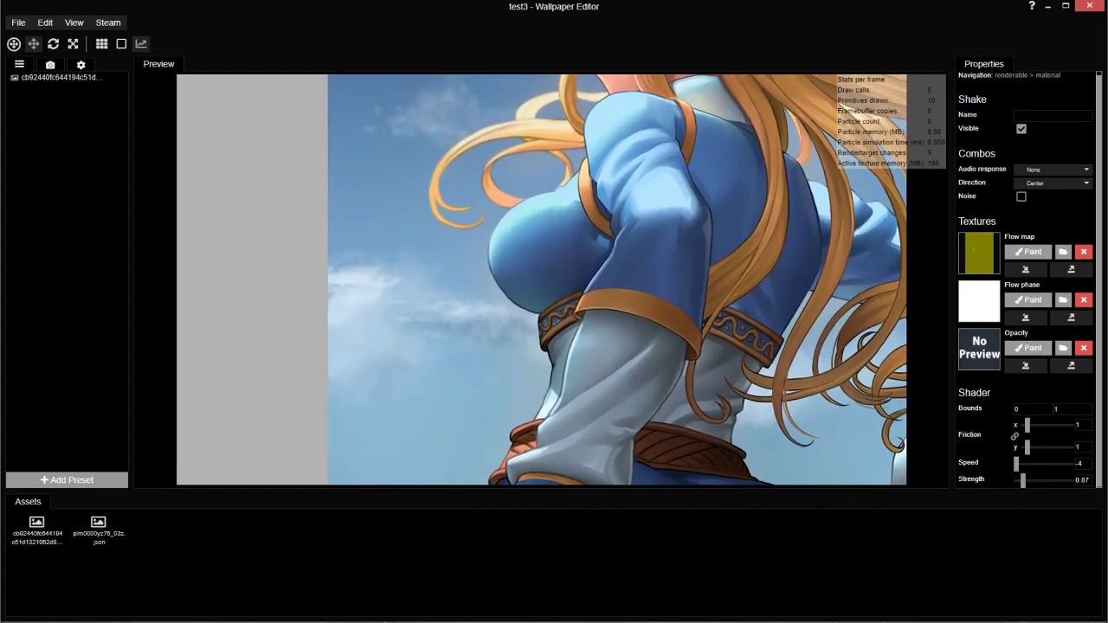
Try the chest Shake effect at speed -2 and restore the speed to -4.
click(1079, 463)
text(4)
key(BackSpace)
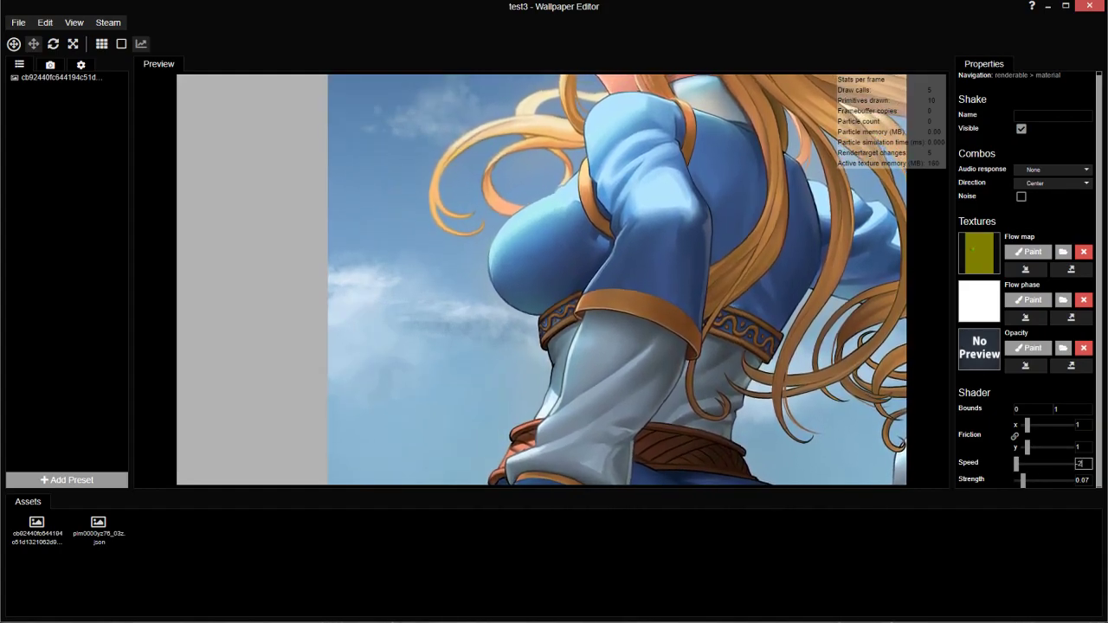
text(2)
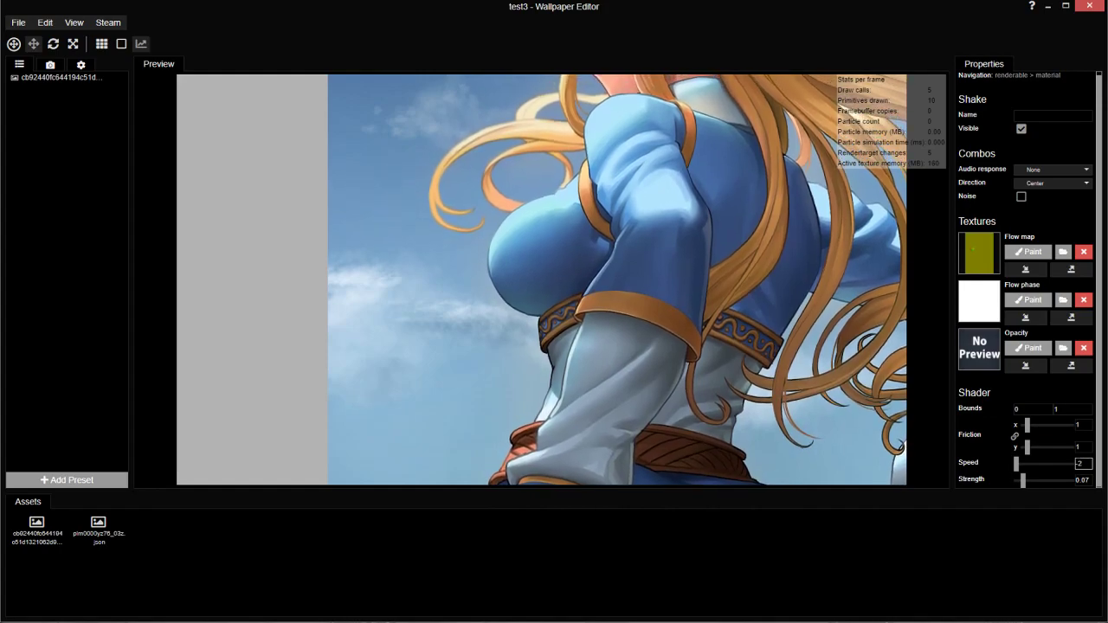
key(BackSpace)
text(4)
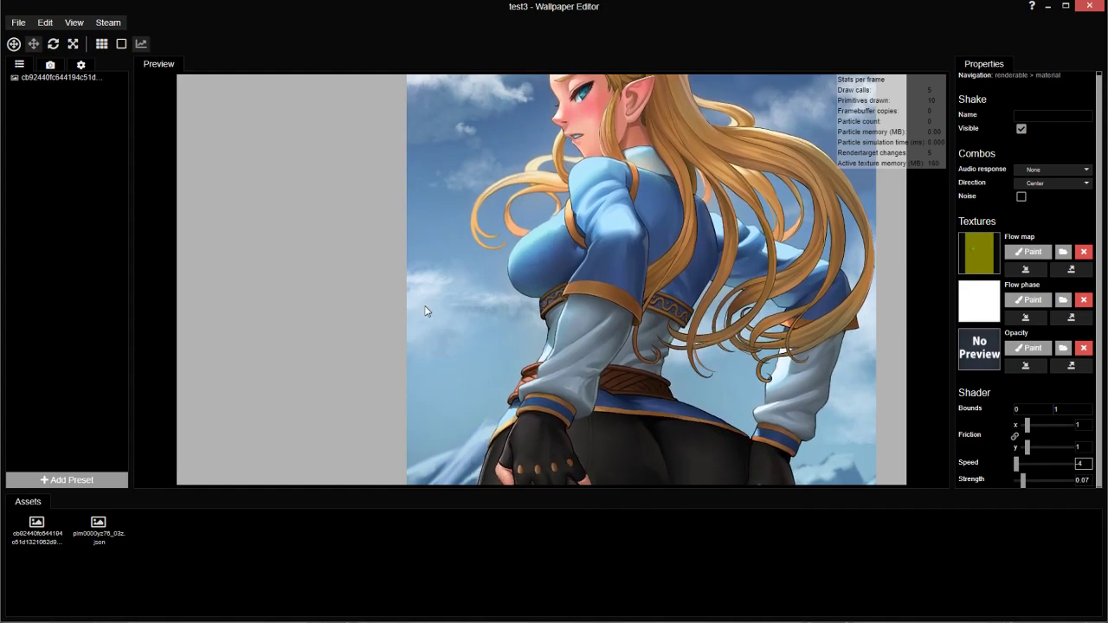
Save the project, set the finger effect's speed to 4, and return to the image layer.
key(ctrl+s)
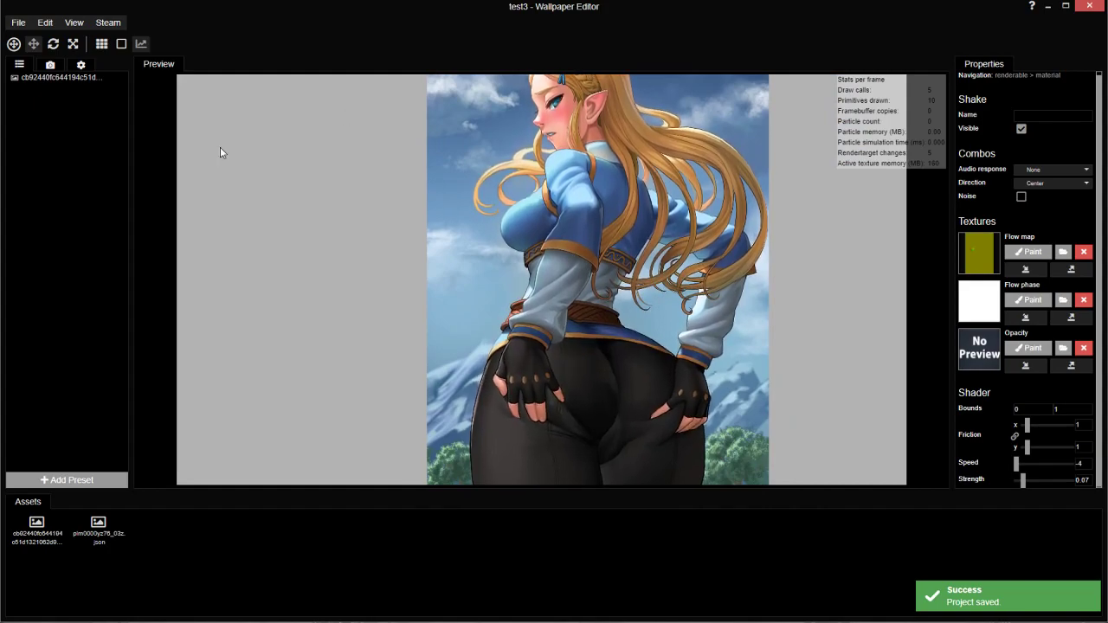
click(69, 79)
click(1002, 247)
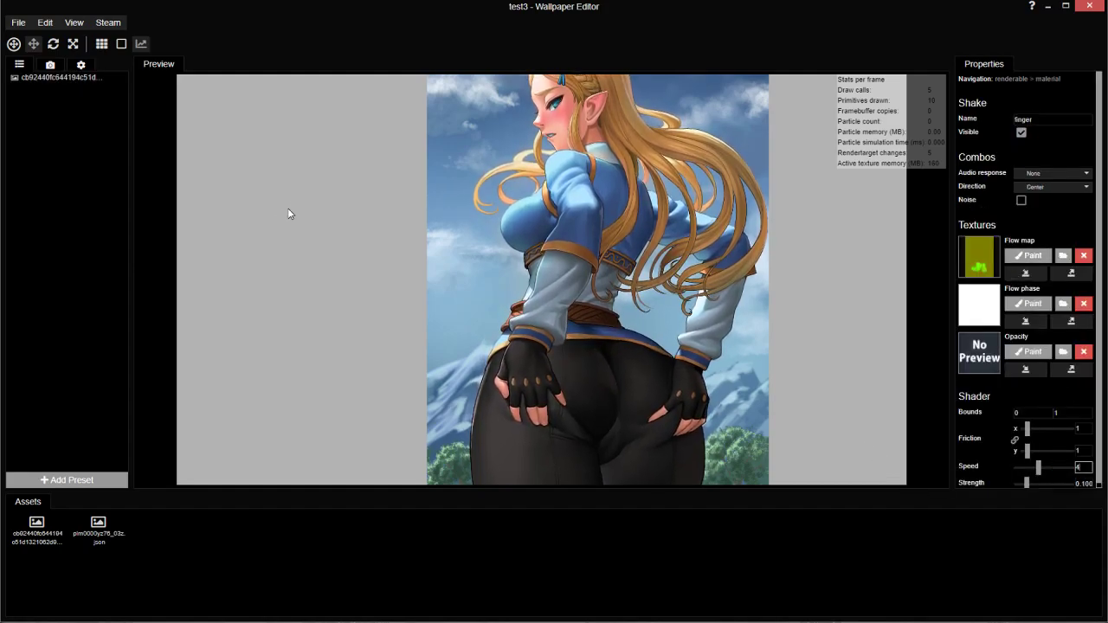
click(68, 78)
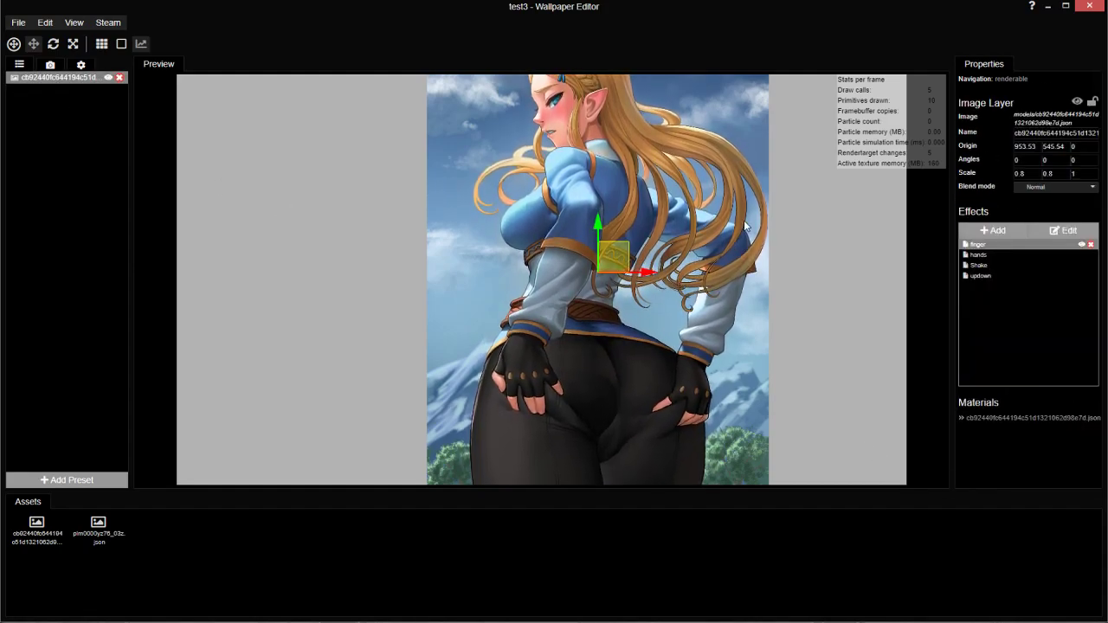
Add another Shake effect to the image layer and open its flow map for painting.
click(983, 235)
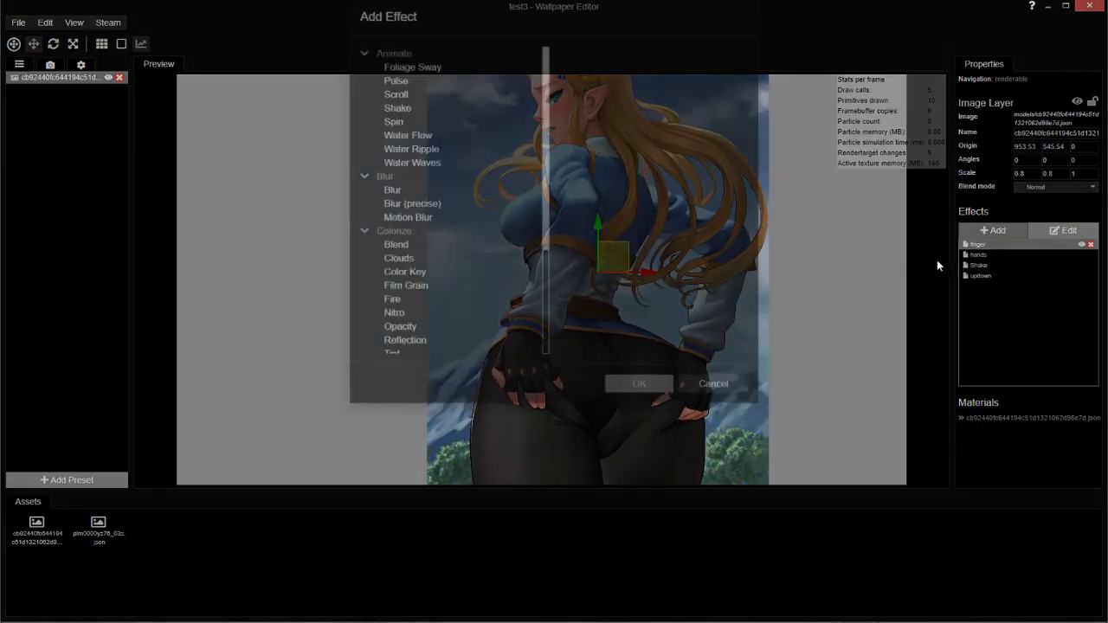
click(436, 118)
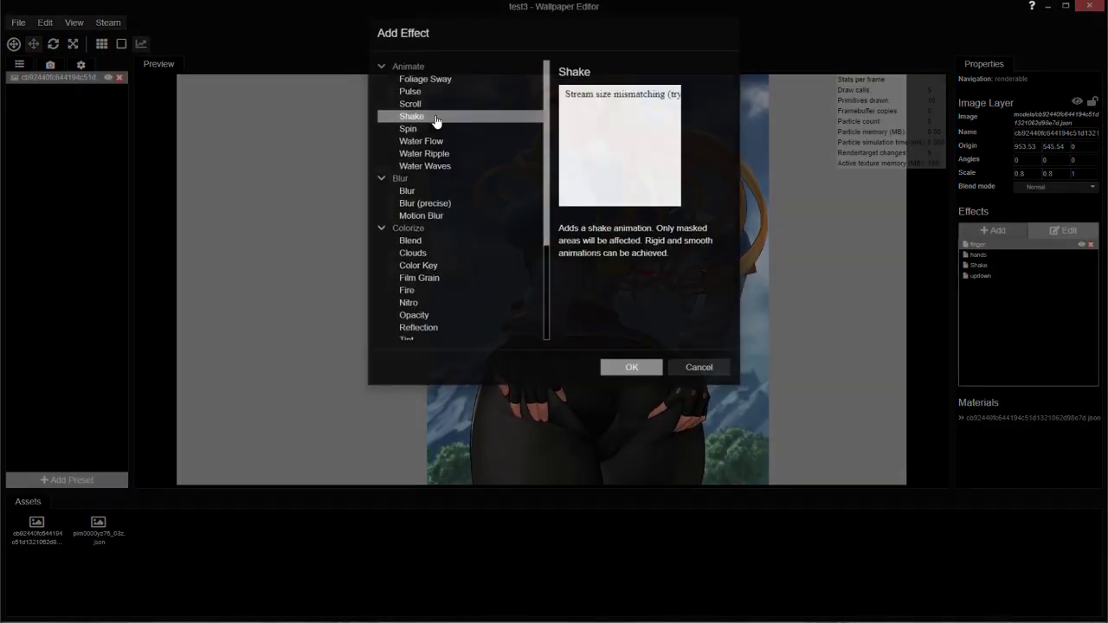
click(630, 365)
click(1030, 255)
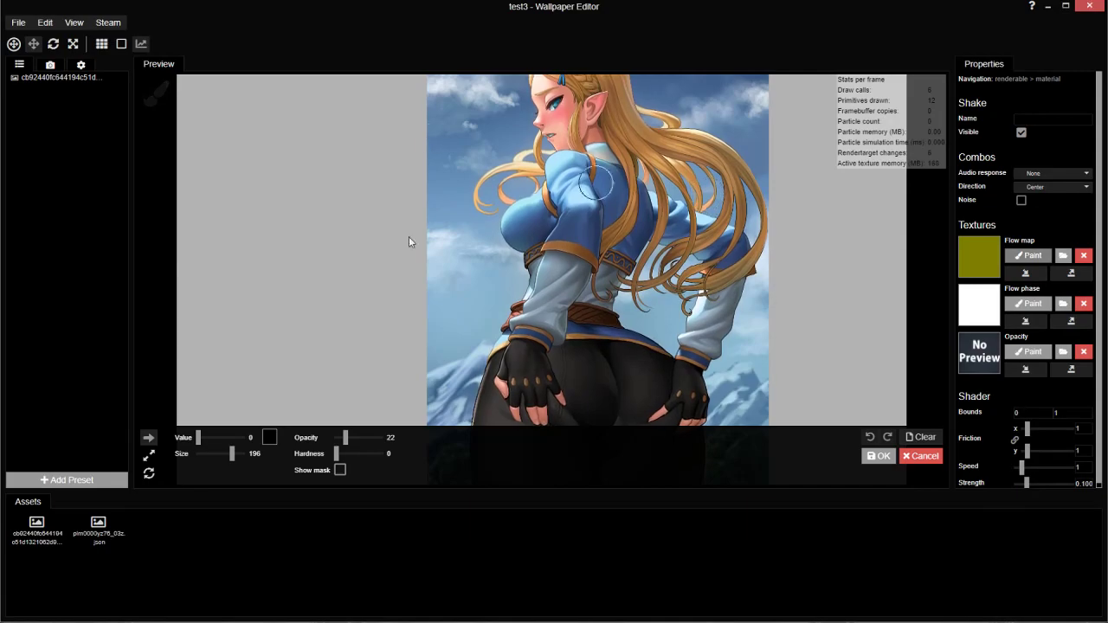
Paint the flow map over the character with brush value 255 and size 1000, and save the project.
scroll(408, 236, down, 3)
mouse_move(197, 437)
mouse_down()
mouse_move(244, 437)
mouse_move(237, 461)
mouse_move(267, 403)
mouse_up()
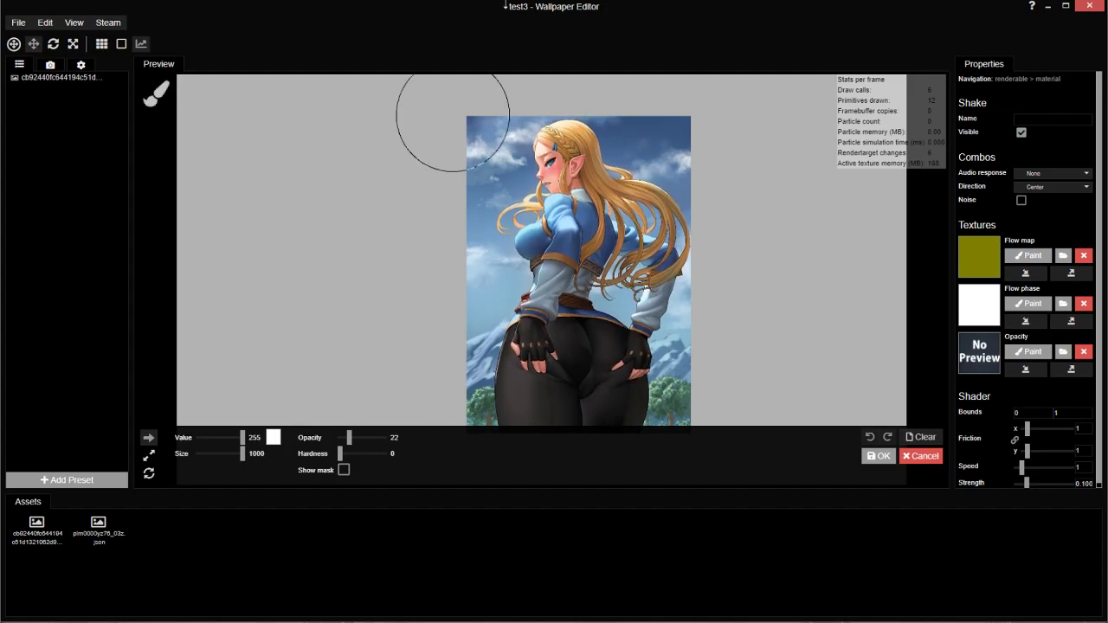
scroll(593, 167, down, 1)
scroll(565, 193, up, 2)
scroll(567, 198, up, 1)
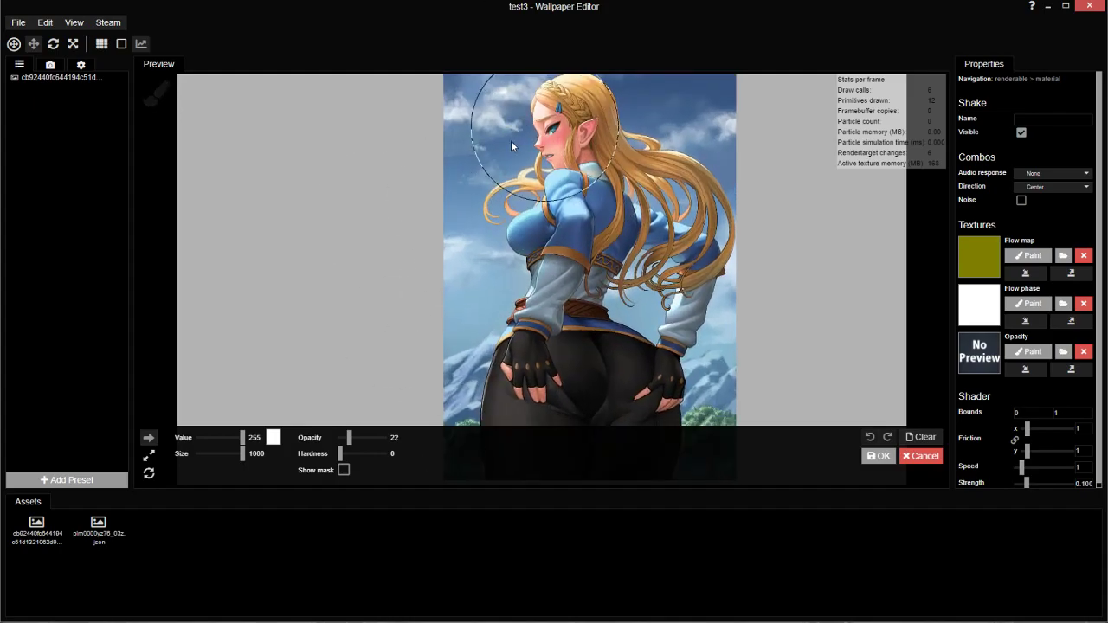
key(ctrl+s)
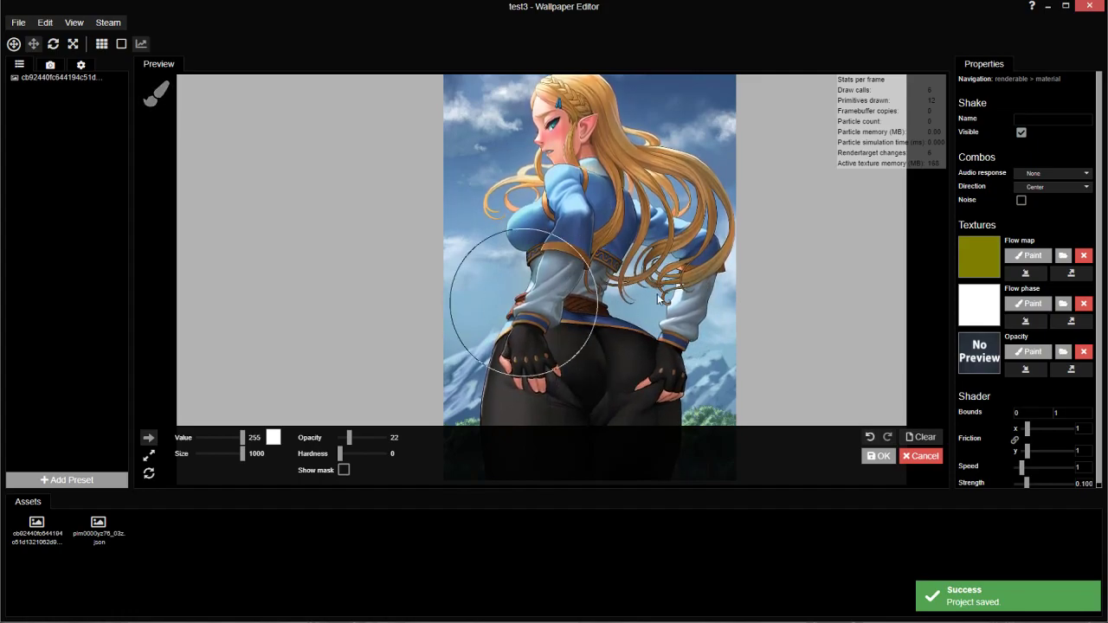
drag(558, 340, 557, 307)
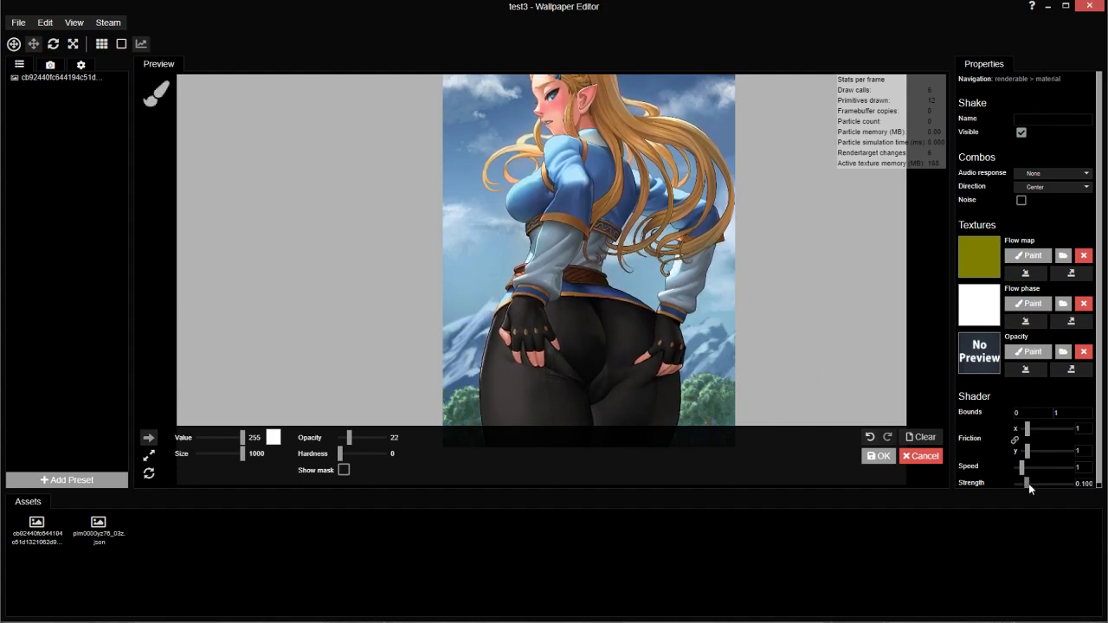
Set the Shake effect's speed to 2 and its strength to 0.14, saving the project.
drag(1033, 482, 1036, 486)
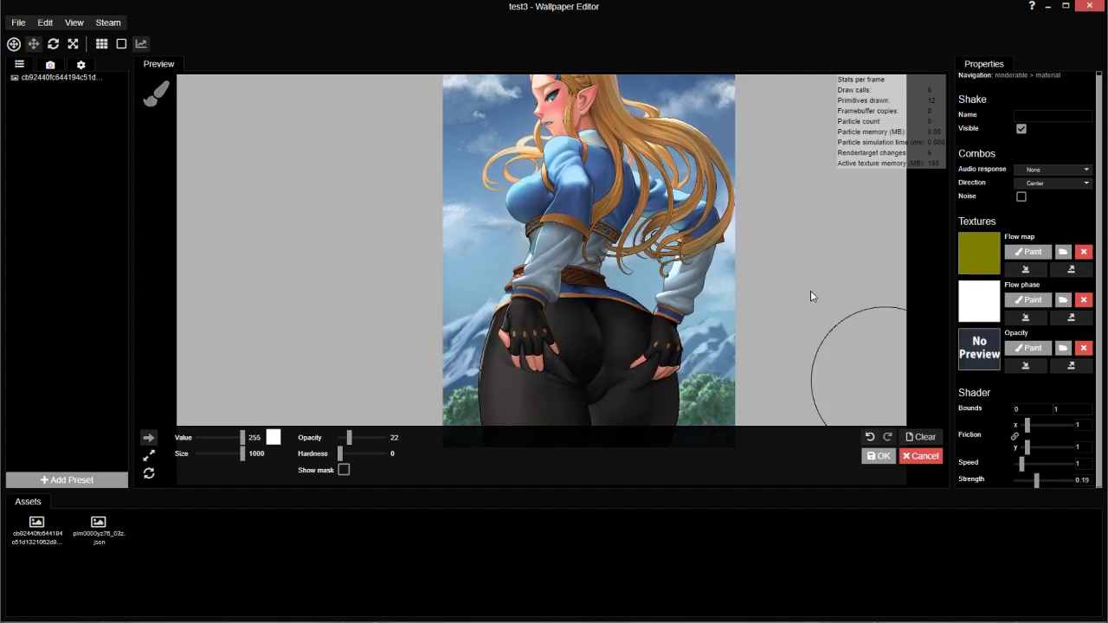
scroll(810, 290, up, 3)
double_click(1078, 463)
text(2)
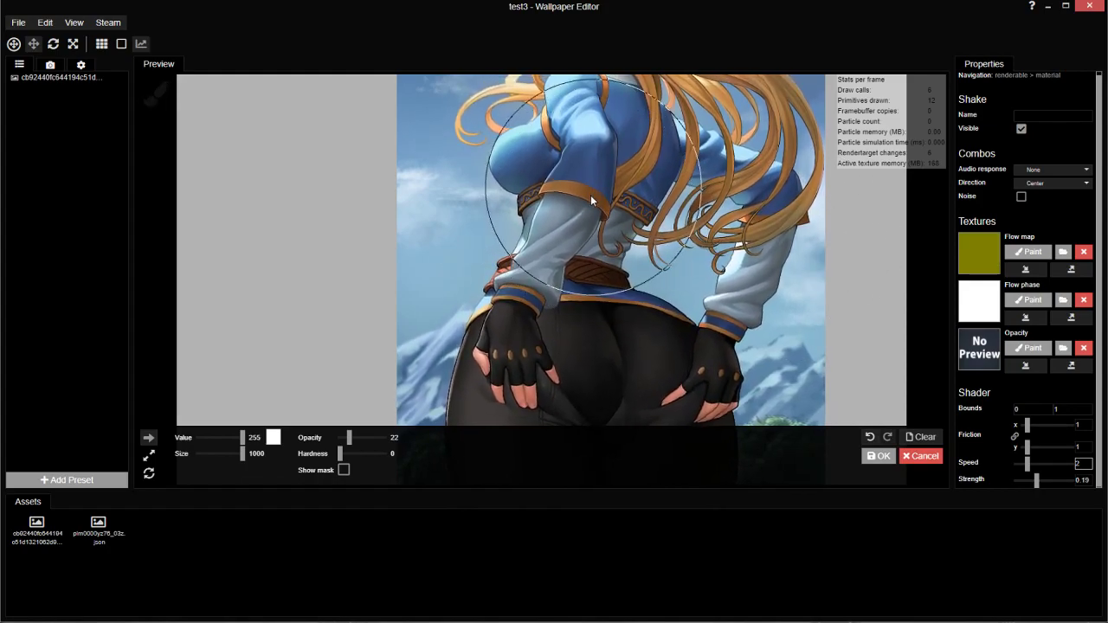
scroll(572, 220, down, 2)
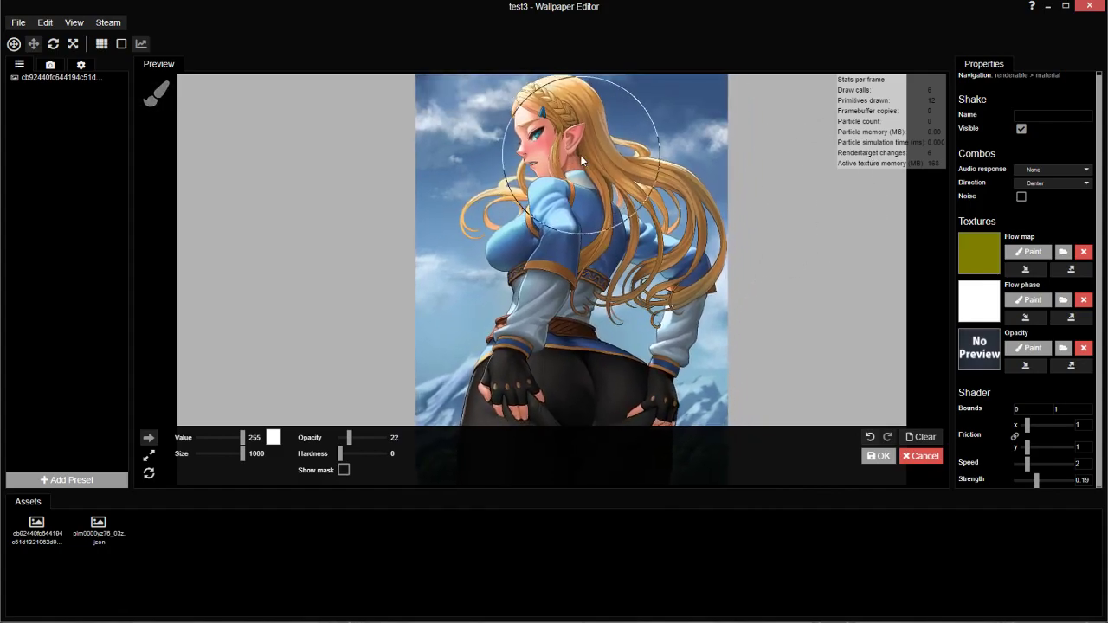
key(ctrl+s)
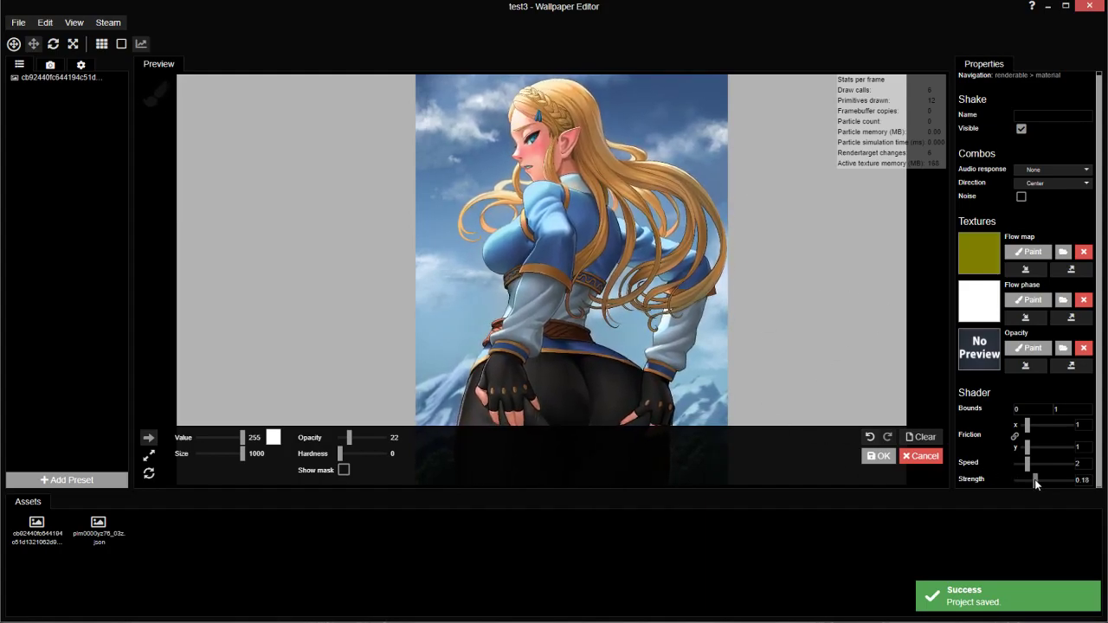
drag(1035, 478, 1031, 481)
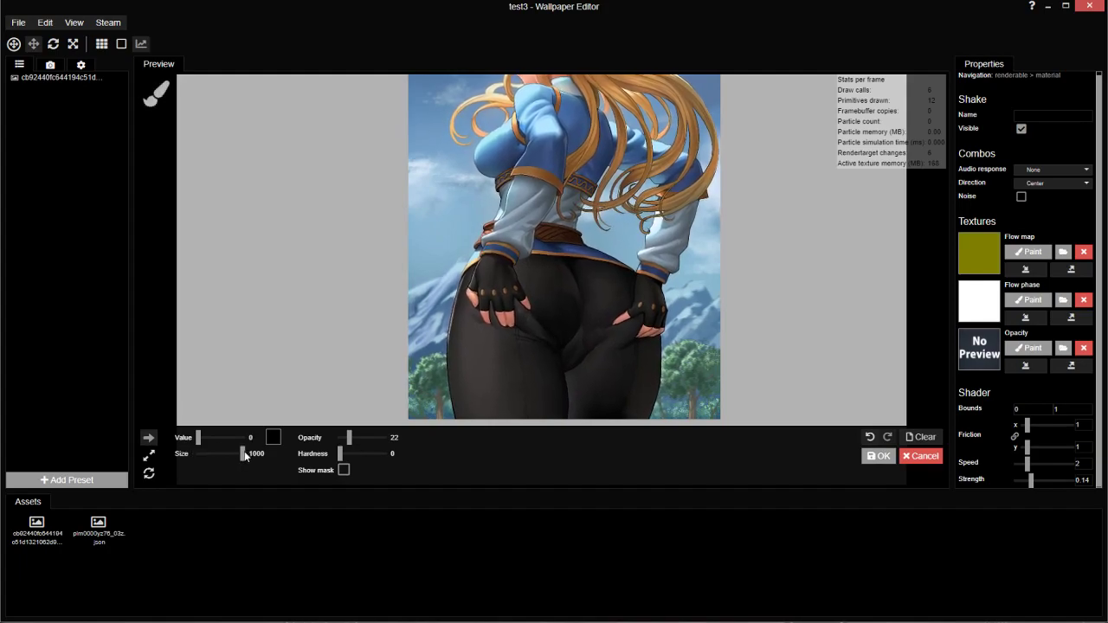
Touch up the flow map with brush value 0 and size 287, save the project and apply the map.
drag(238, 455, 234, 453)
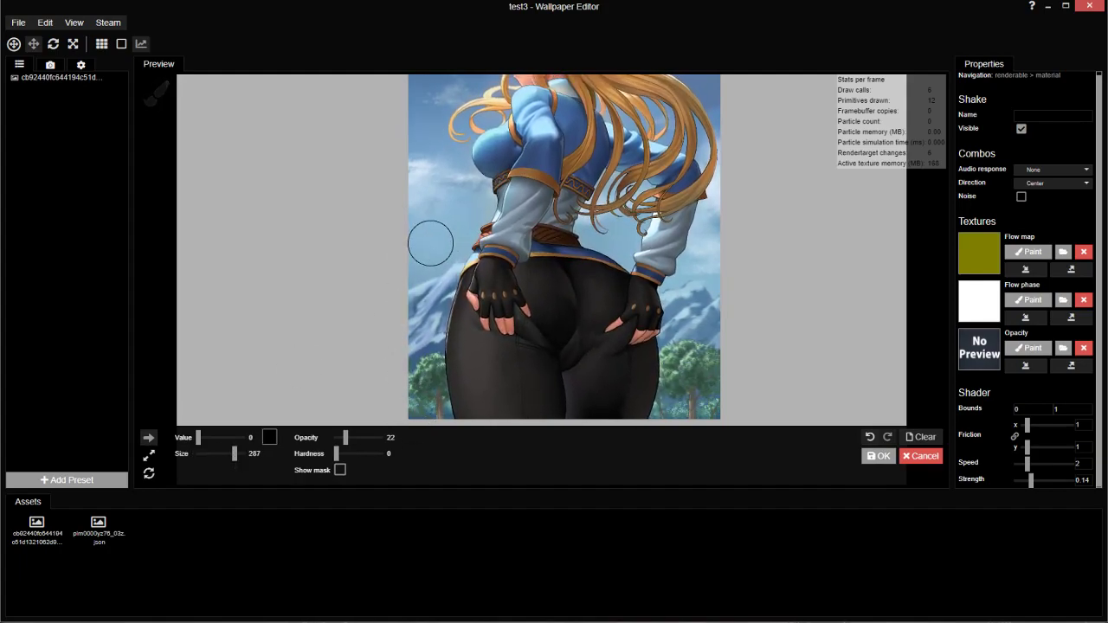
key(ctrl+s)
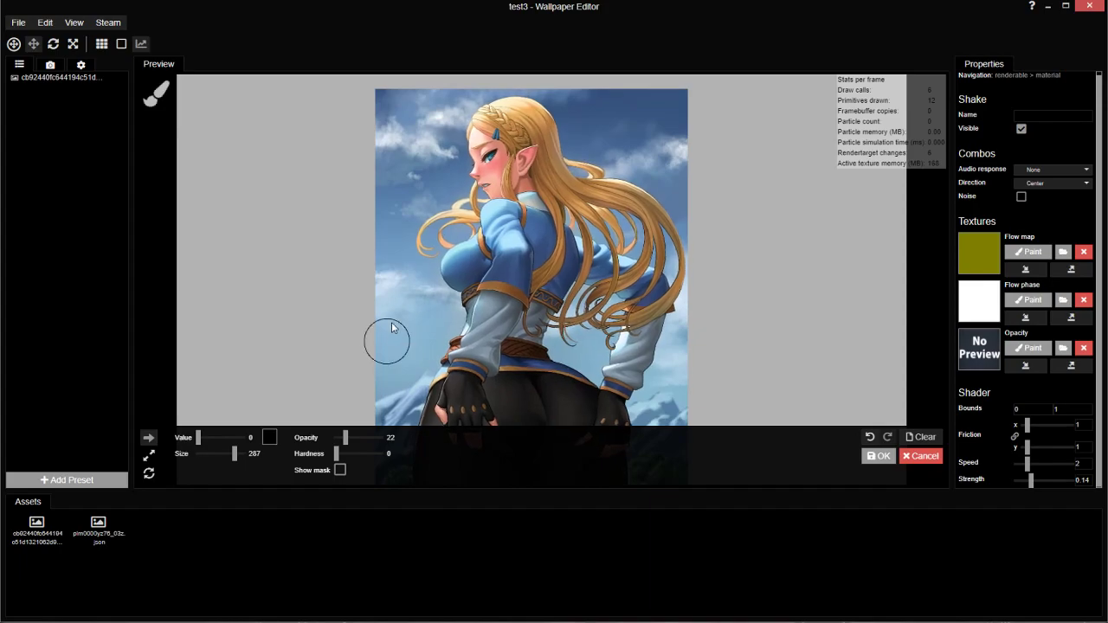
drag(539, 347, 509, 313)
click(877, 456)
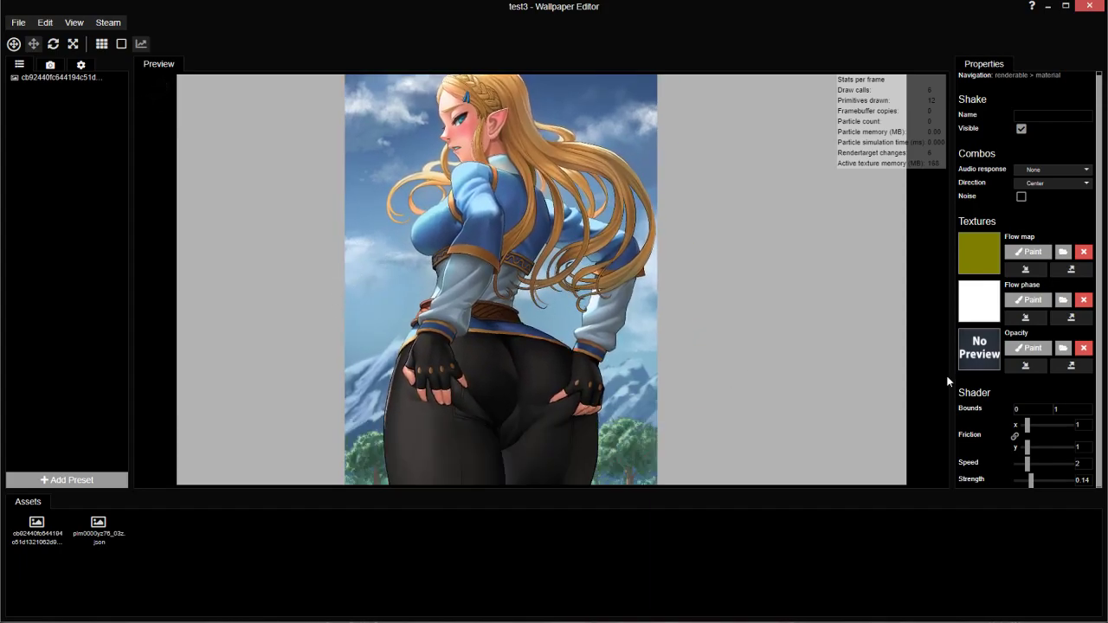
Open the flow phase for painting and paint the character with values 244 and 234, using brush sizes 464 and 383.
click(1028, 300)
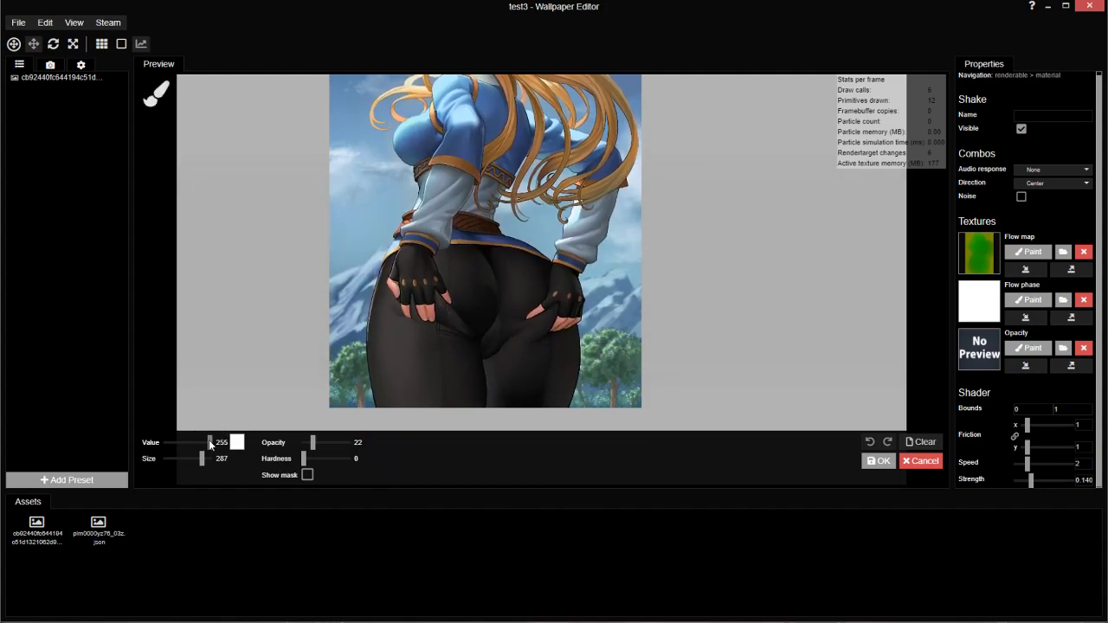
drag(208, 440, 207, 442)
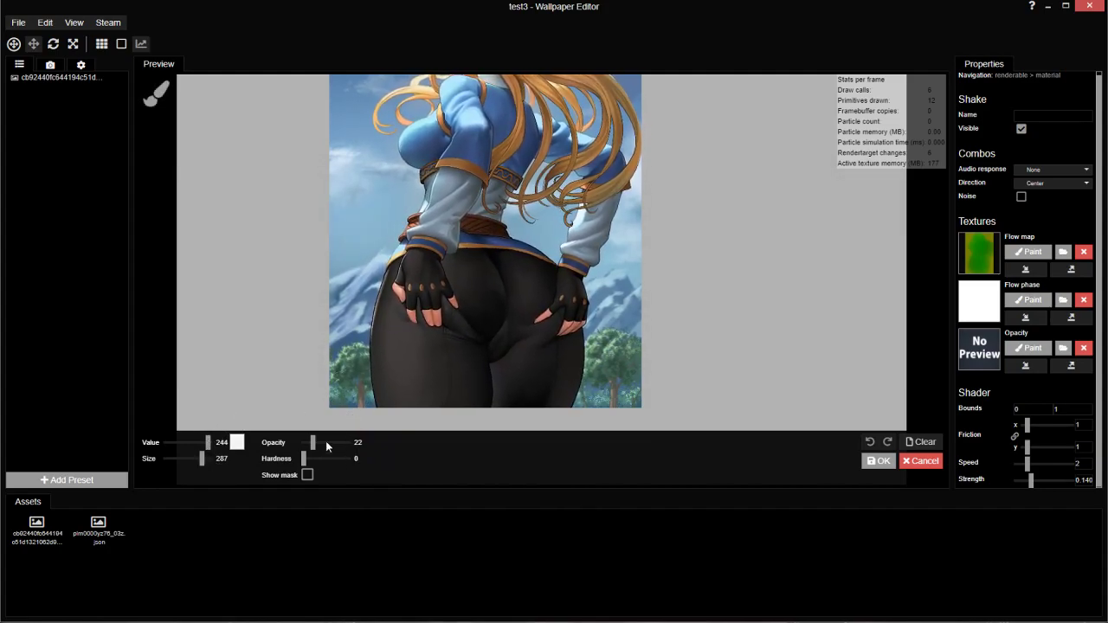
drag(208, 462, 205, 460)
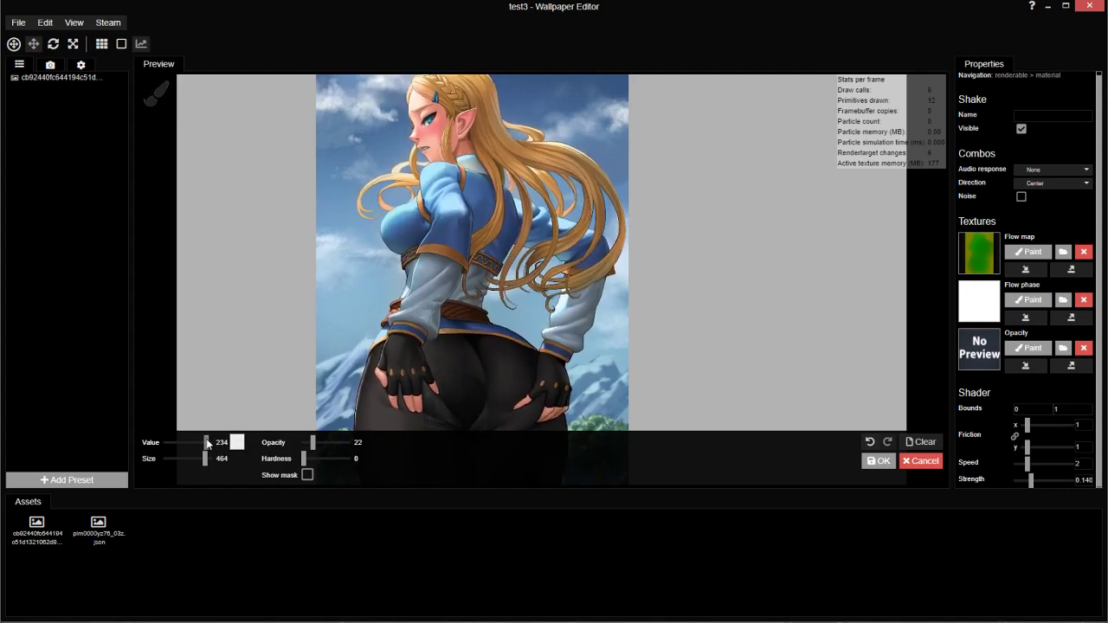
drag(207, 458, 203, 460)
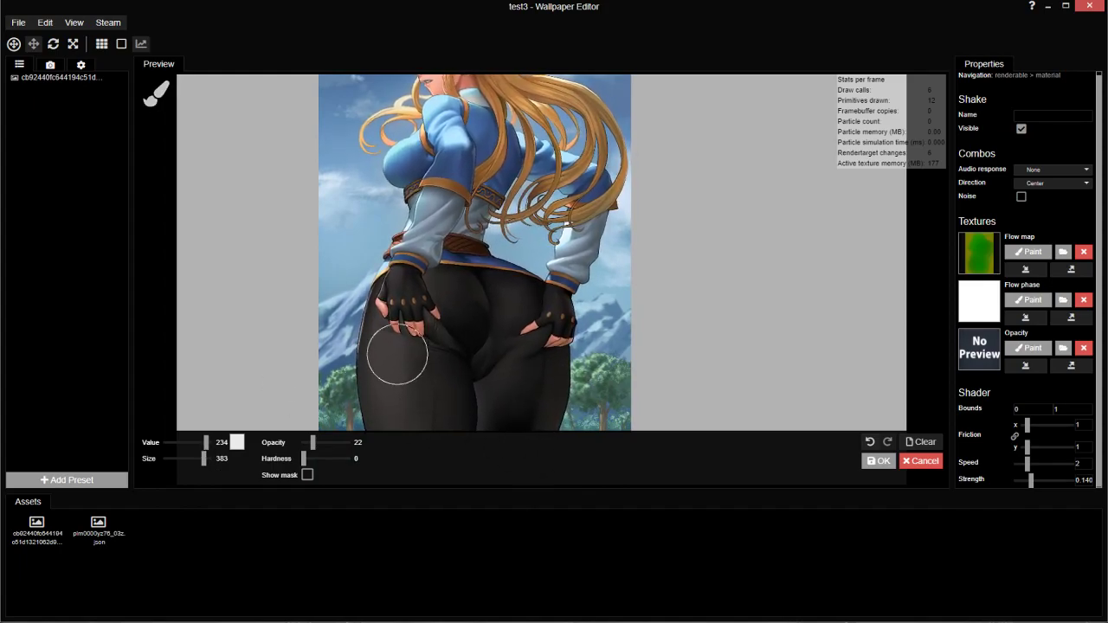
Continue painting the flow phase with brush values 223 and 213 at size 383, and apply it.
drag(205, 443, 203, 443)
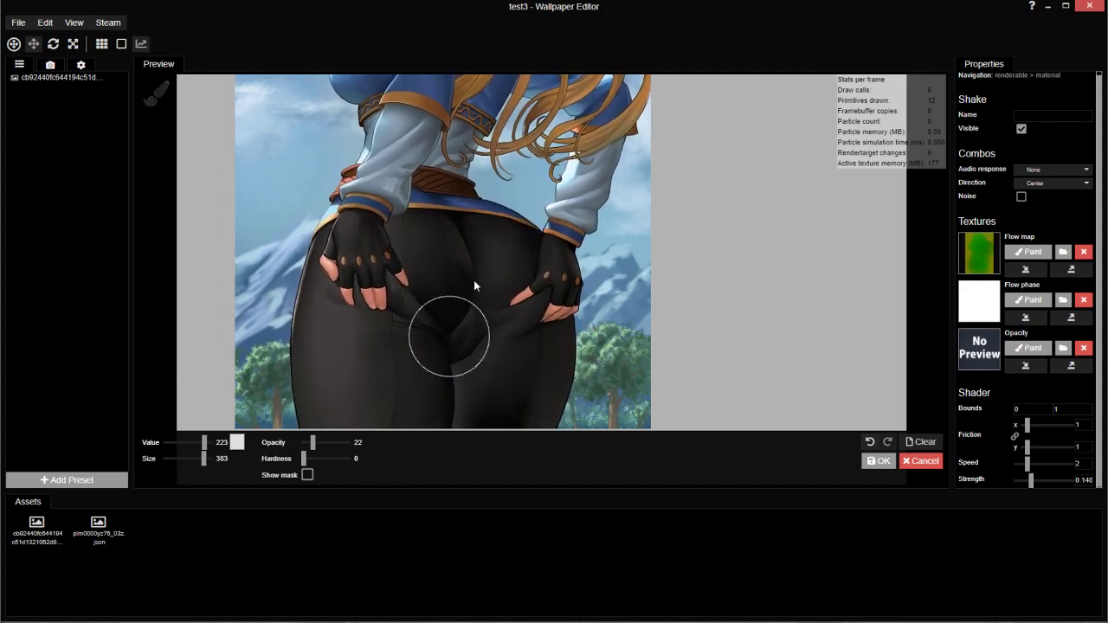
drag(205, 441, 201, 440)
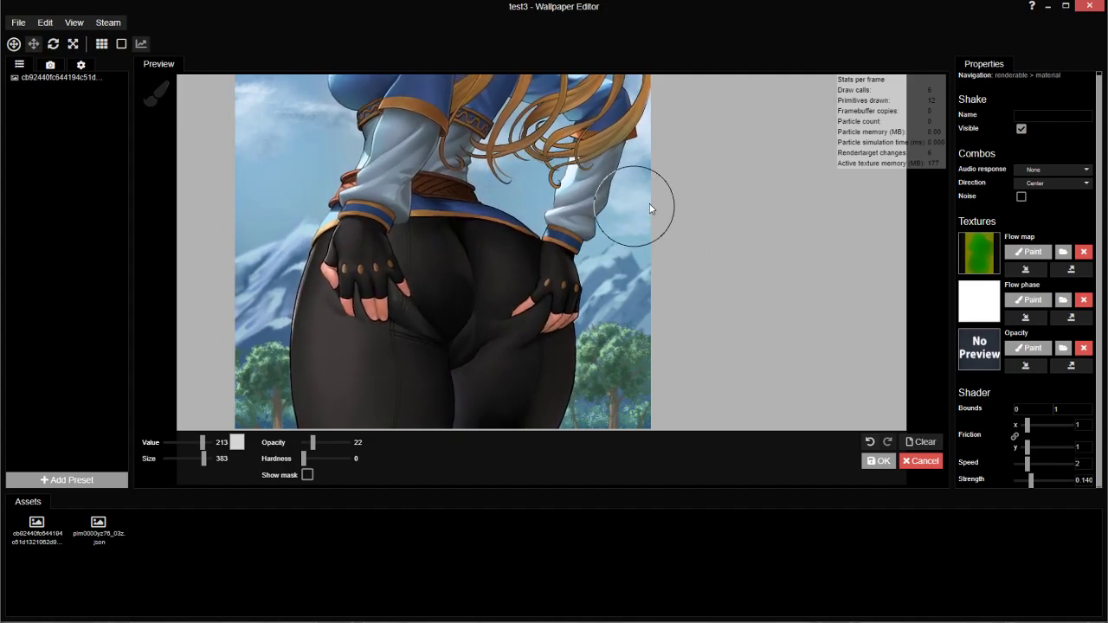
scroll(509, 209, down, 2)
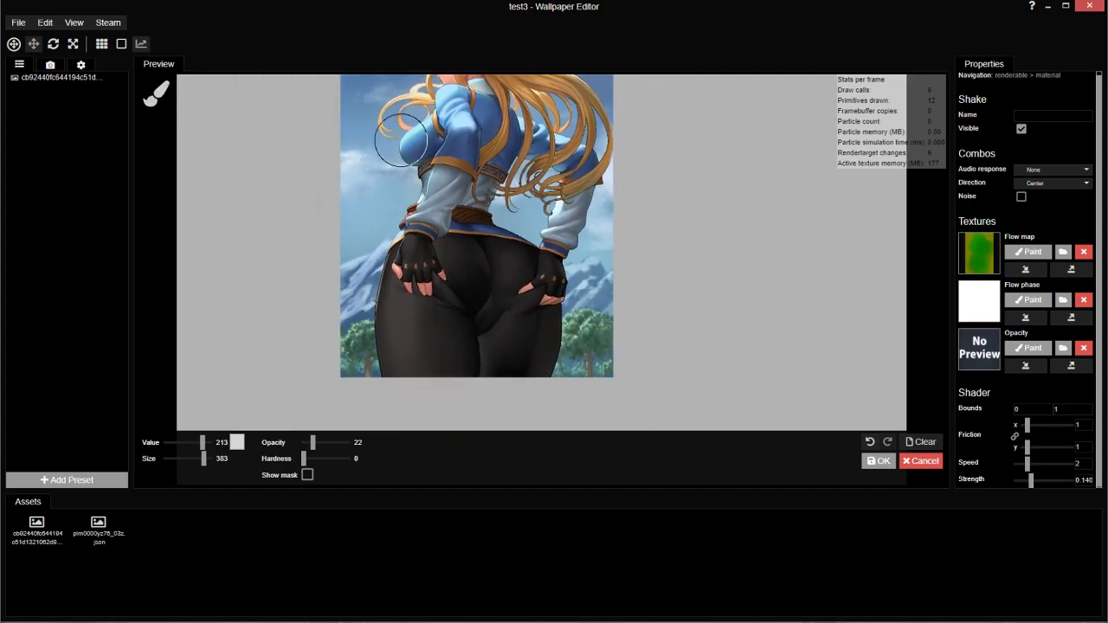
scroll(677, 249, down, 2)
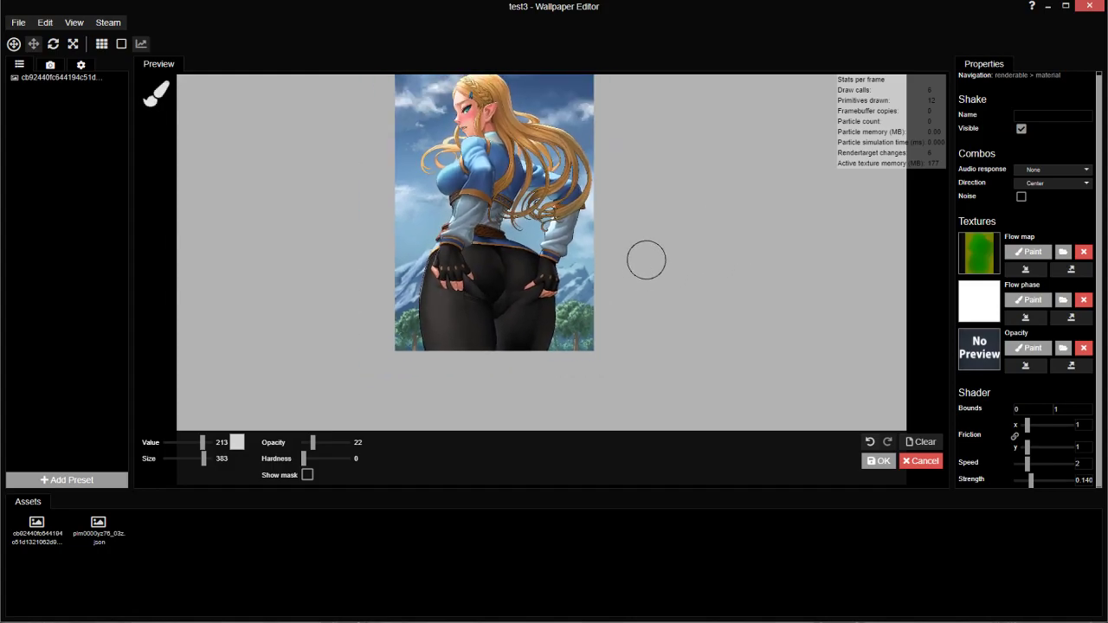
drag(645, 260, 651, 289)
scroll(650, 257, up, 1)
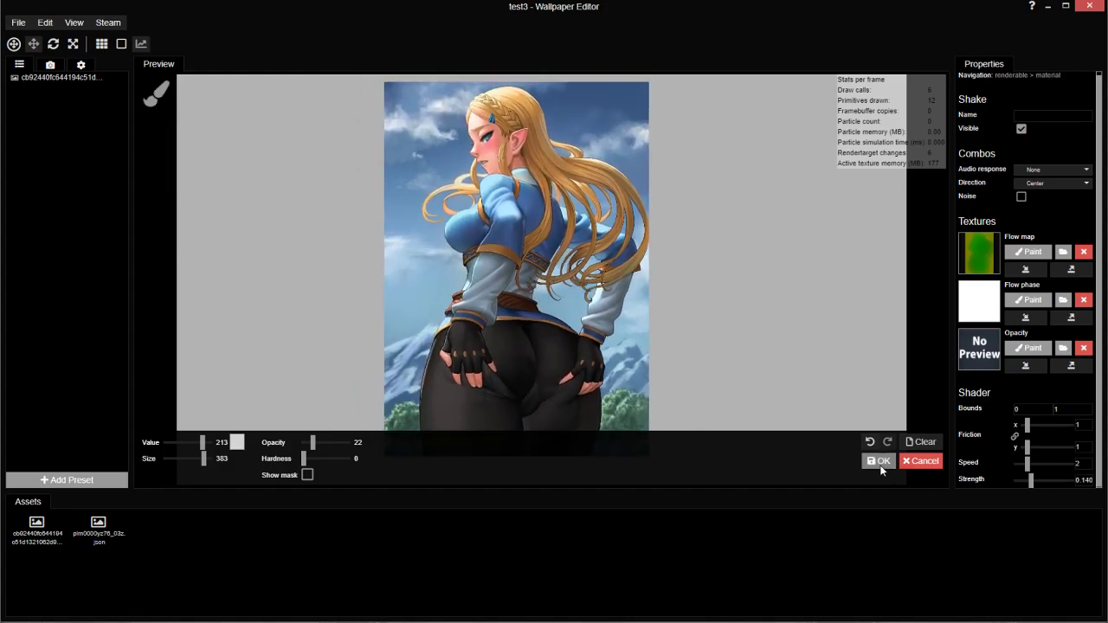
click(878, 460)
Hide all existing effects on the image layer and add another Shake effect, opening its flow map for painting.
click(61, 77)
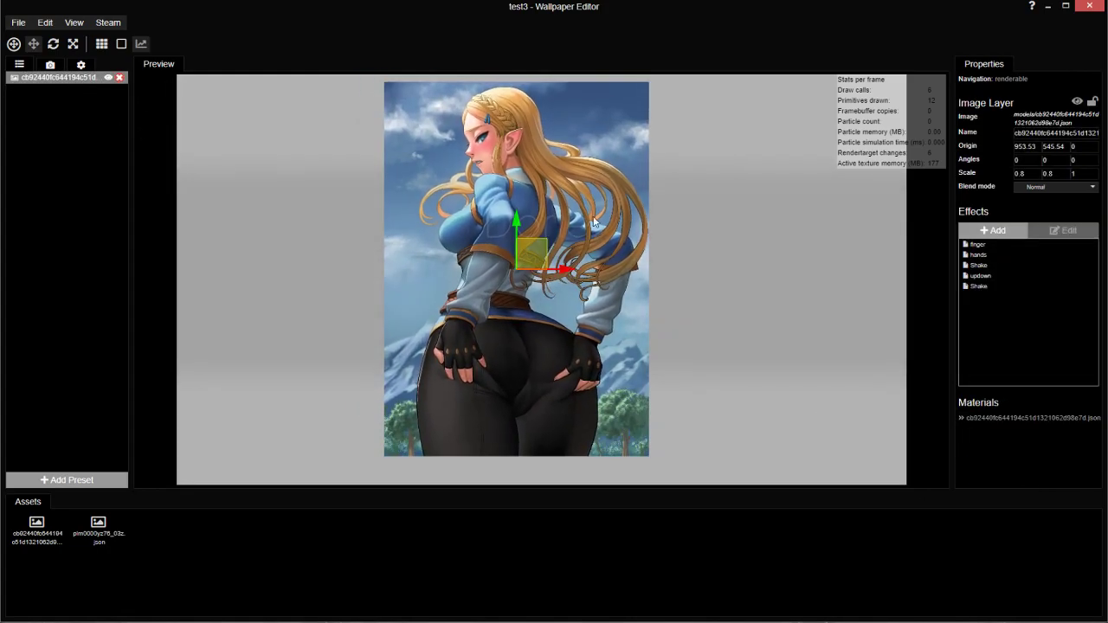
mouse_move(1070, 257)
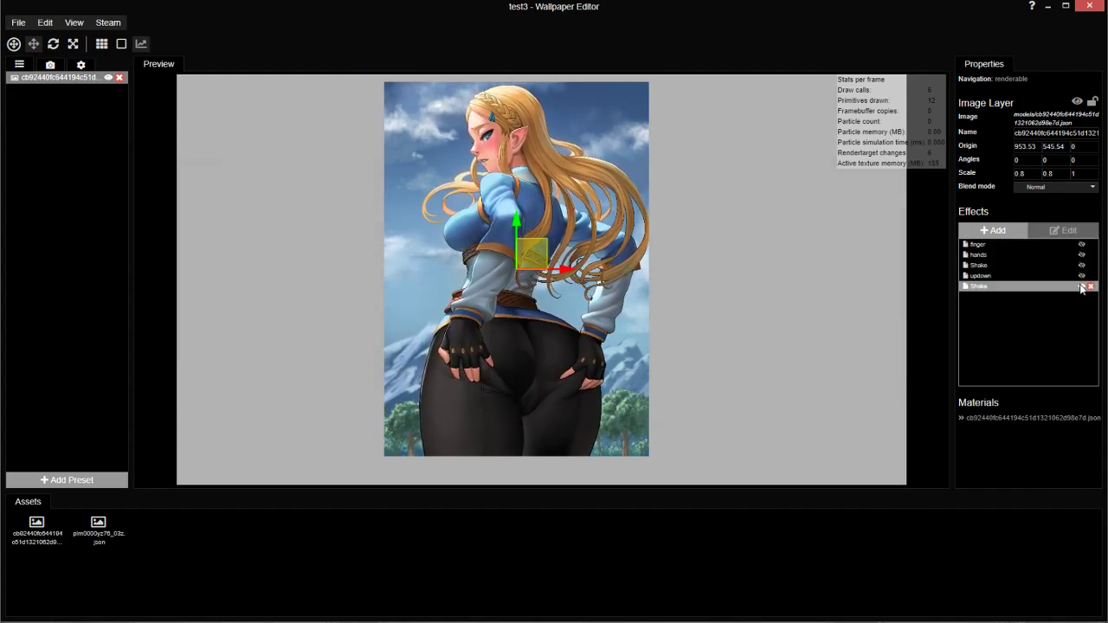
click(997, 231)
double_click(461, 116)
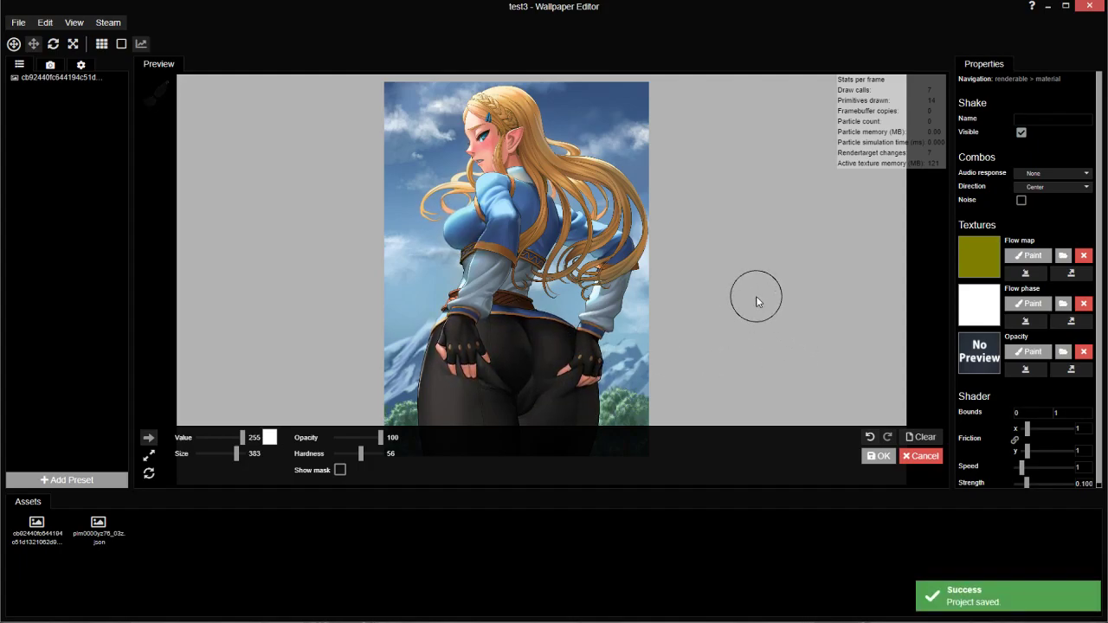
Set the new Shake effect's strength to 0.14, apply its flow map and return to the image layer.
scroll(1029, 489, down, 1)
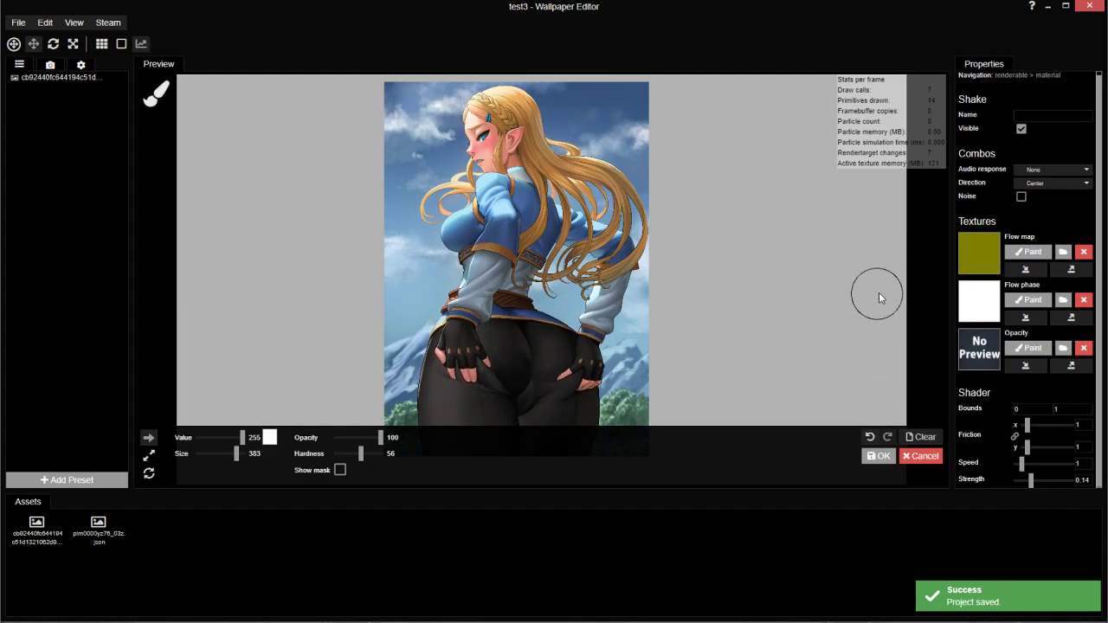
scroll(749, 269, up, 1)
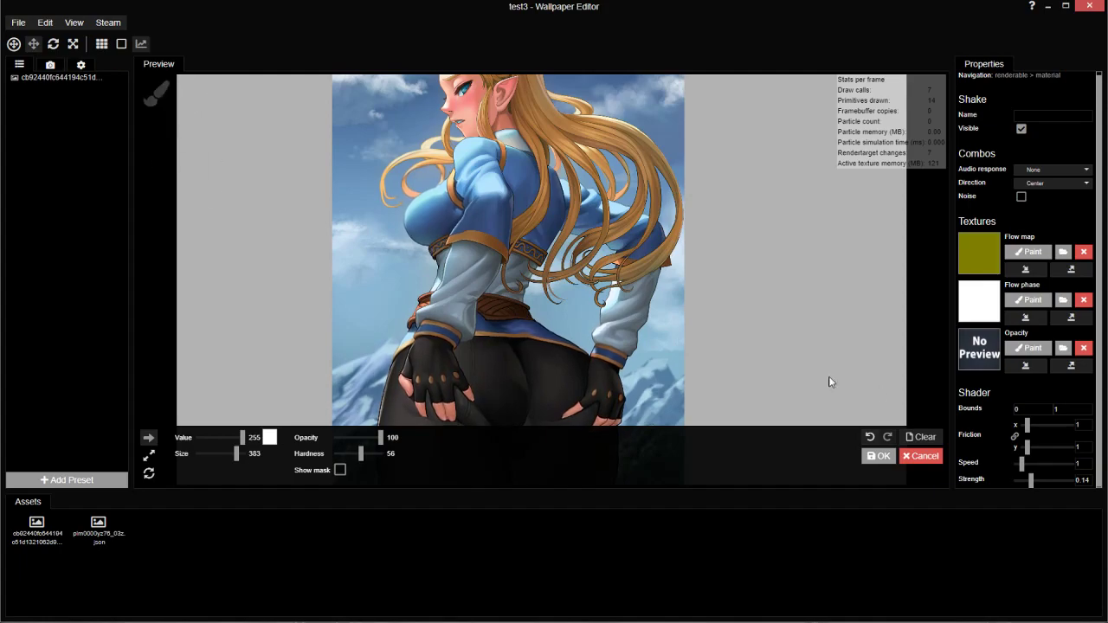
click(878, 455)
click(27, 79)
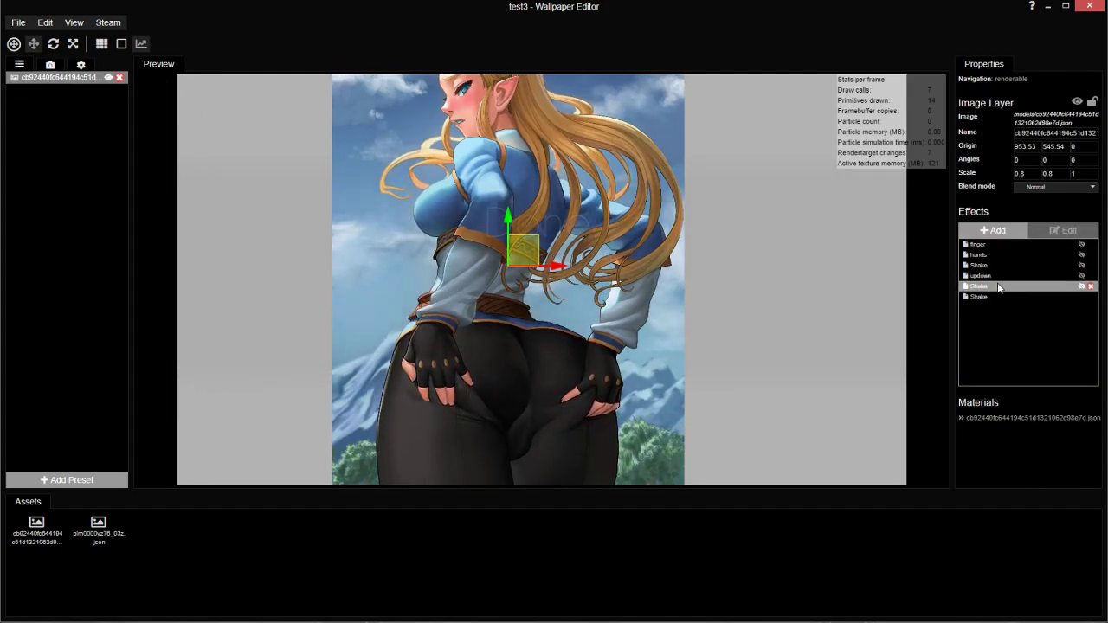
Show the finger, hands, updown and two earlier Shake effects again, hide the newest Shake effect and save the project.
click(1080, 287)
click(1081, 276)
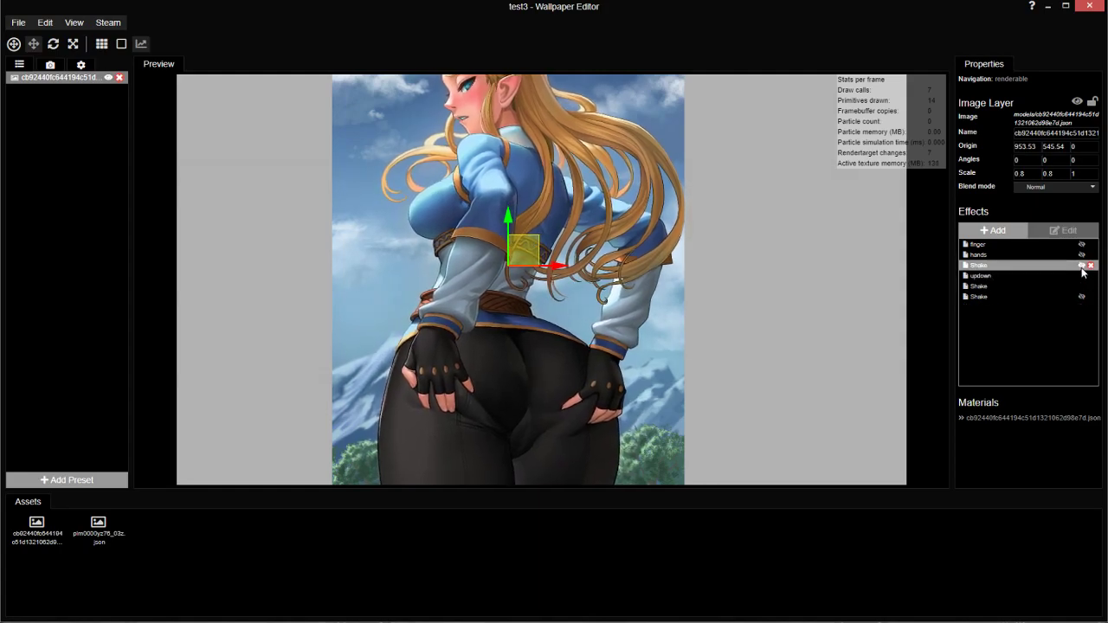
click(1081, 265)
click(1080, 255)
click(1081, 245)
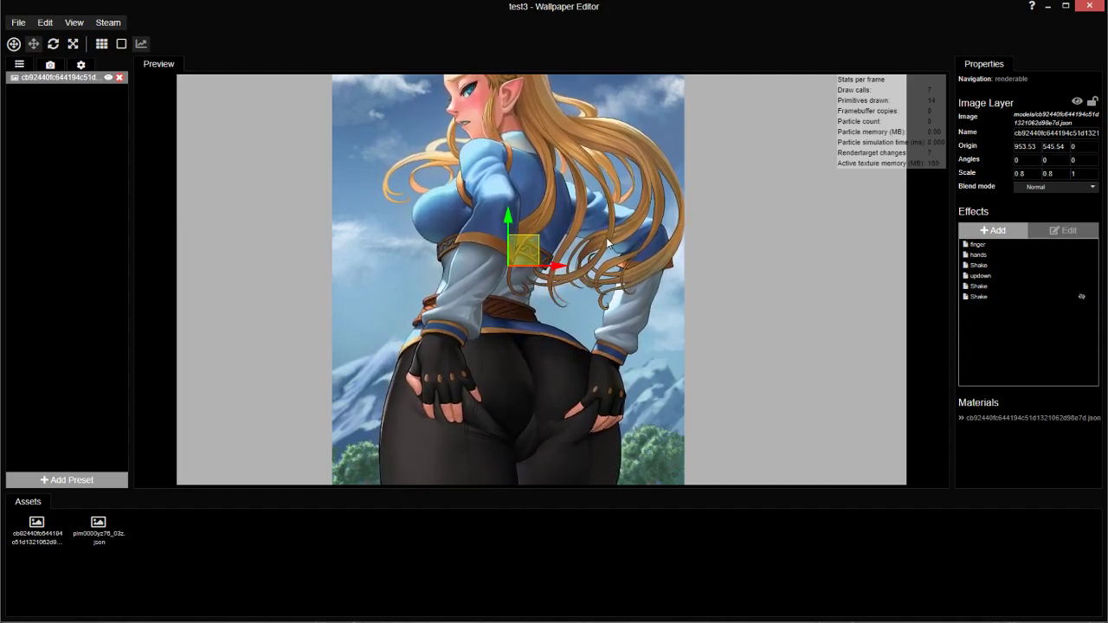
key(ctrl+s)
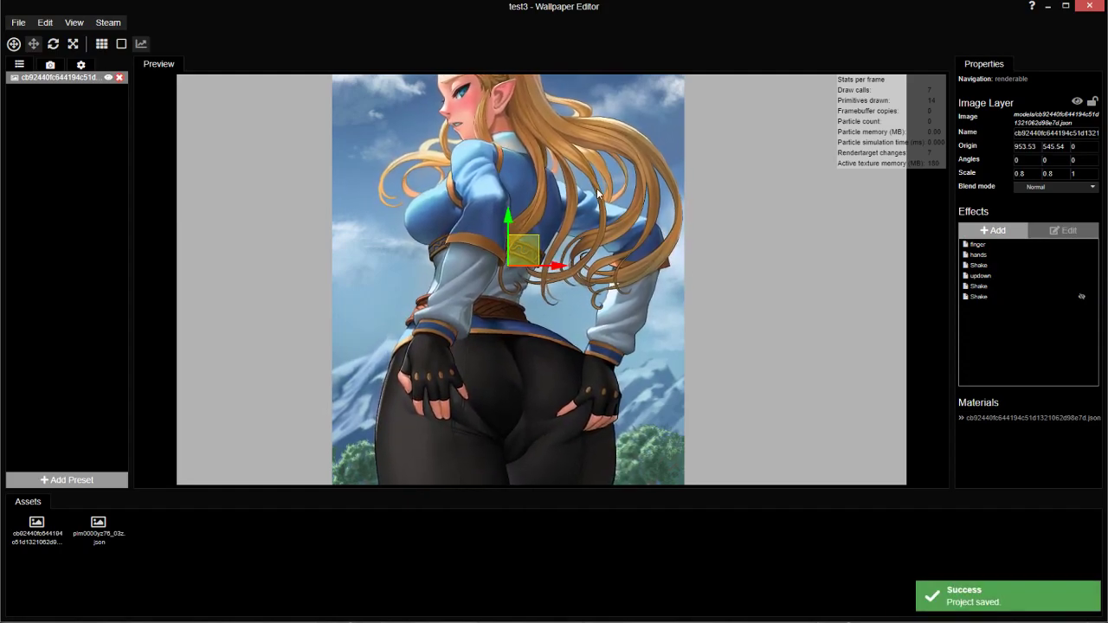